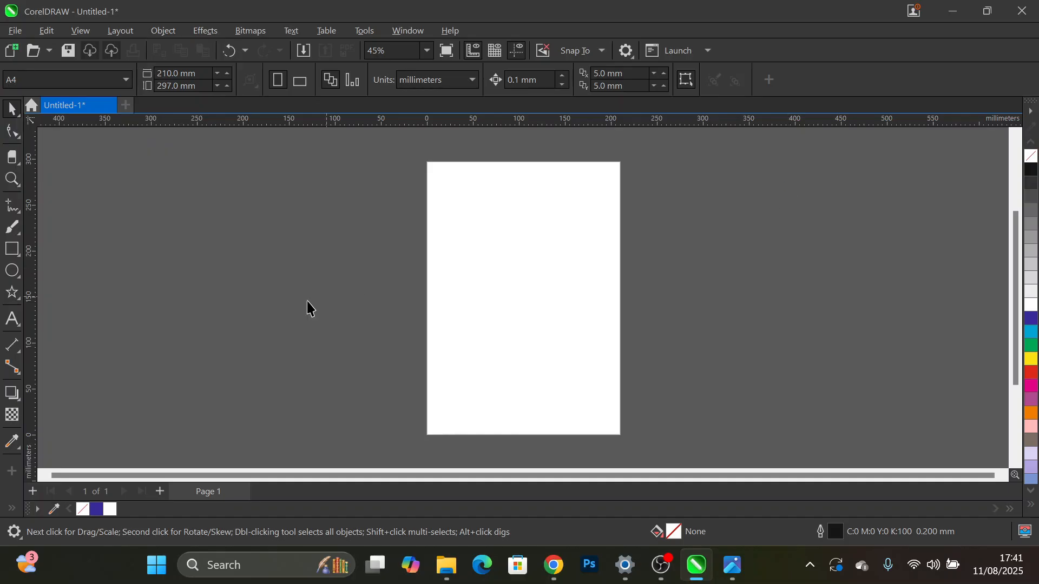
click(13, 250)
click(11, 271)
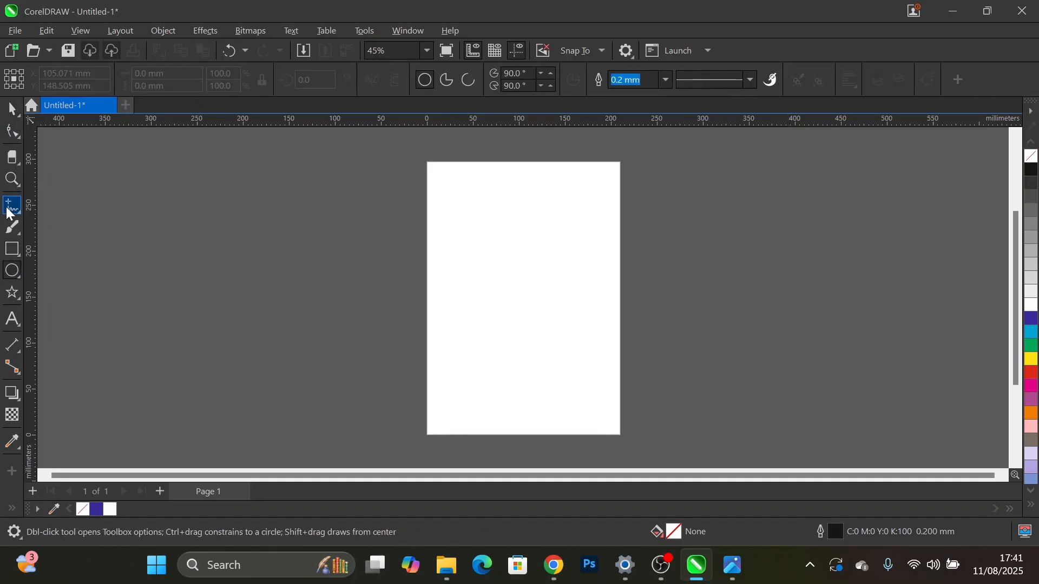
click(10, 206)
click(11, 178)
click(12, 109)
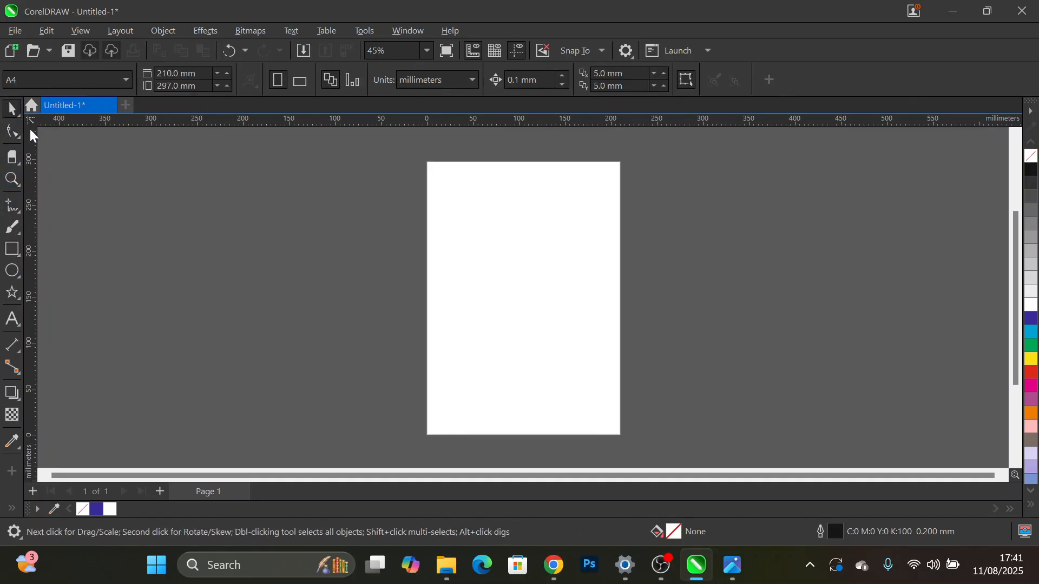
click(14, 129)
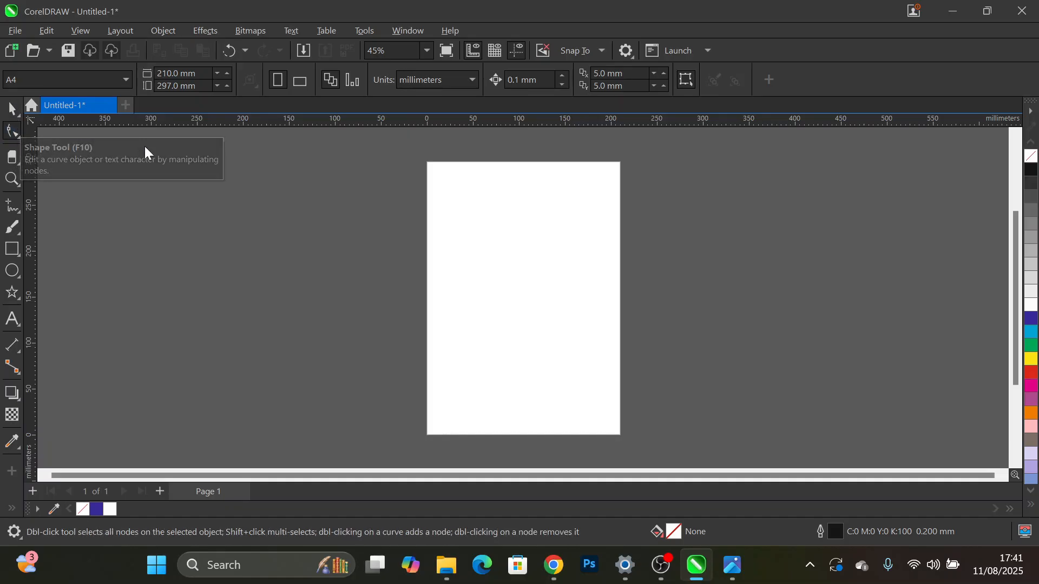
click(17, 137)
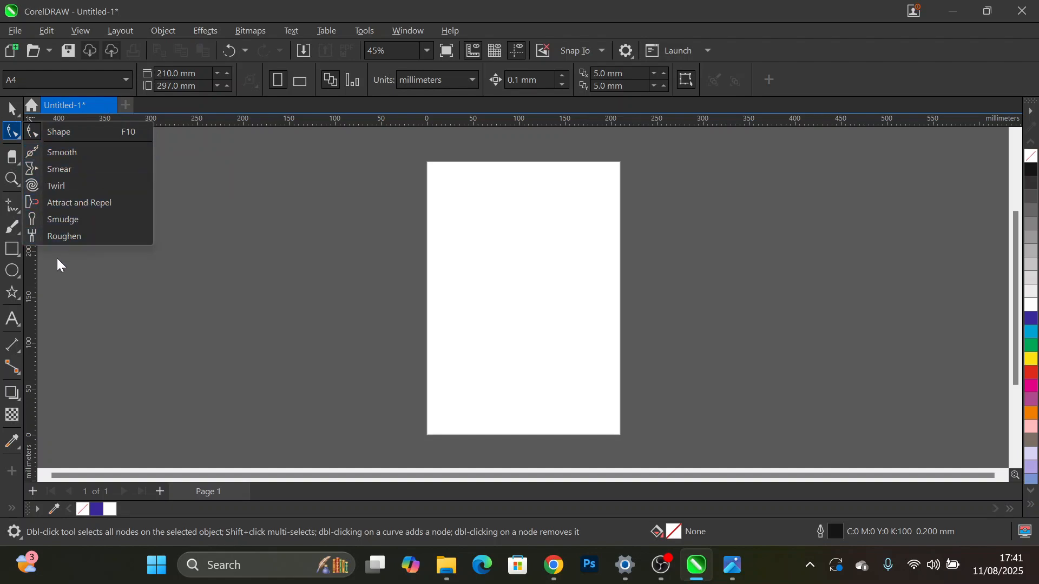
click(276, 256)
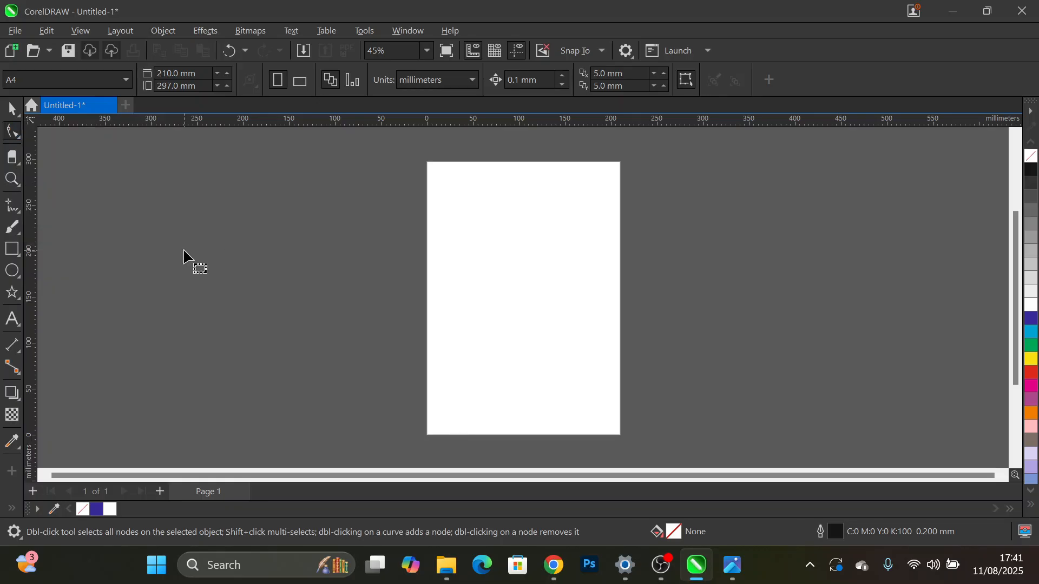
click(20, 109)
- Draw a rectangle about 276 mm wide and 131 mm high that overlaps the page's left edge
click(13, 251)
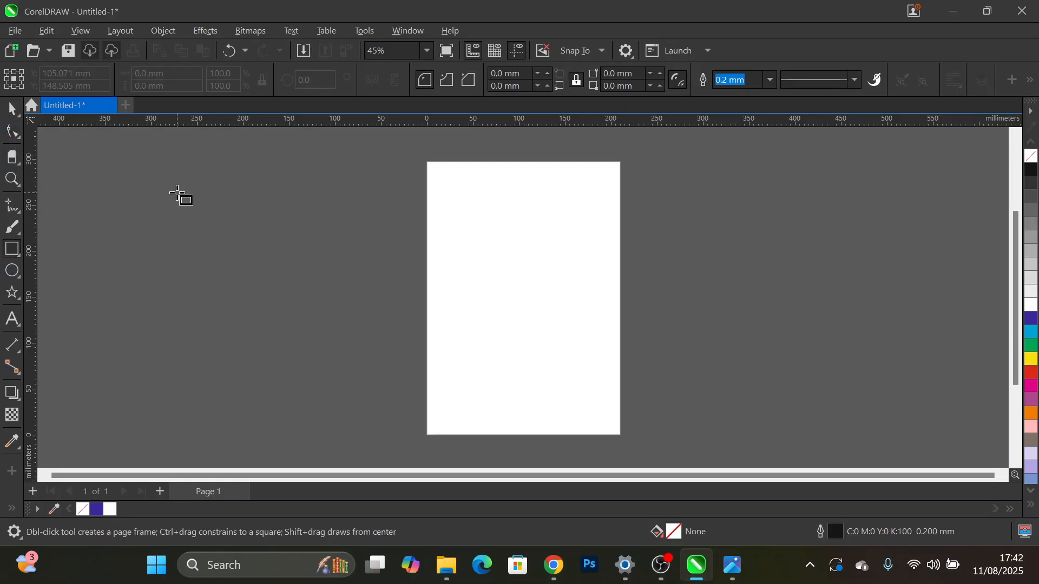
drag(191, 191, 445, 312)
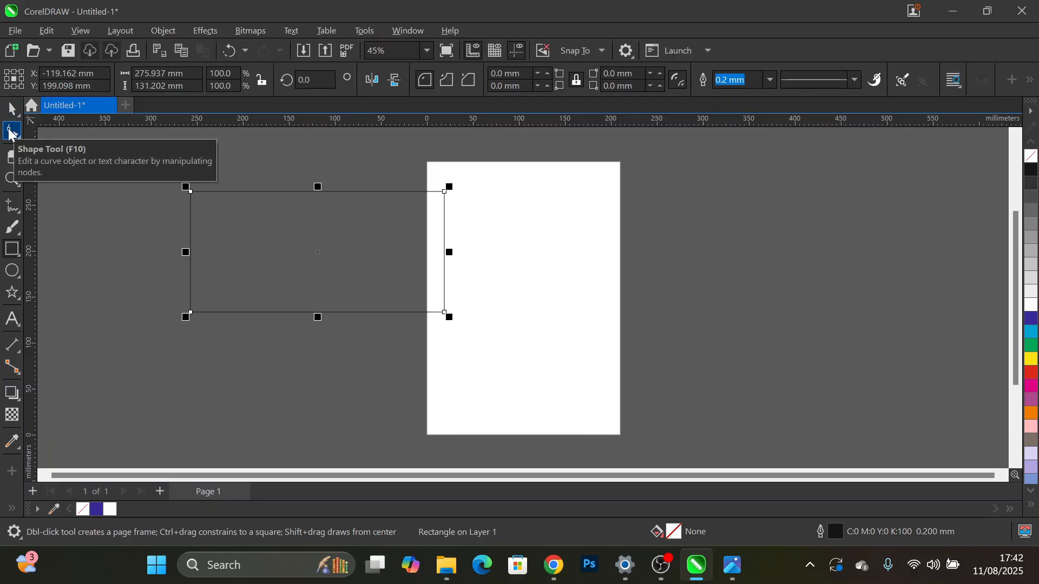
- Try rounding all the rectangle's corners to about 65.6 mm with the Shape tool, and undo the rounding
click(12, 132)
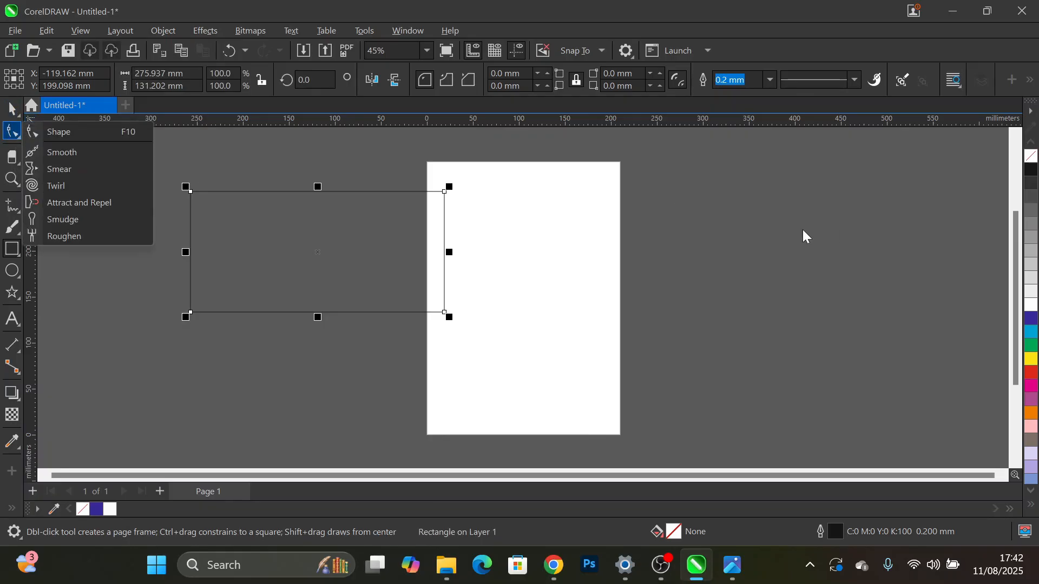
click(64, 134)
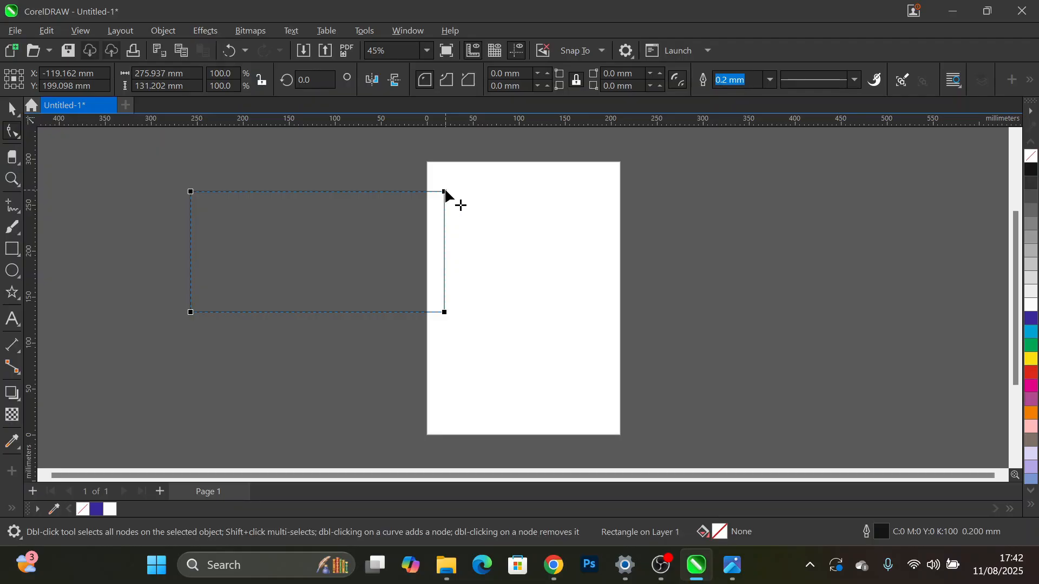
drag(445, 193, 354, 222)
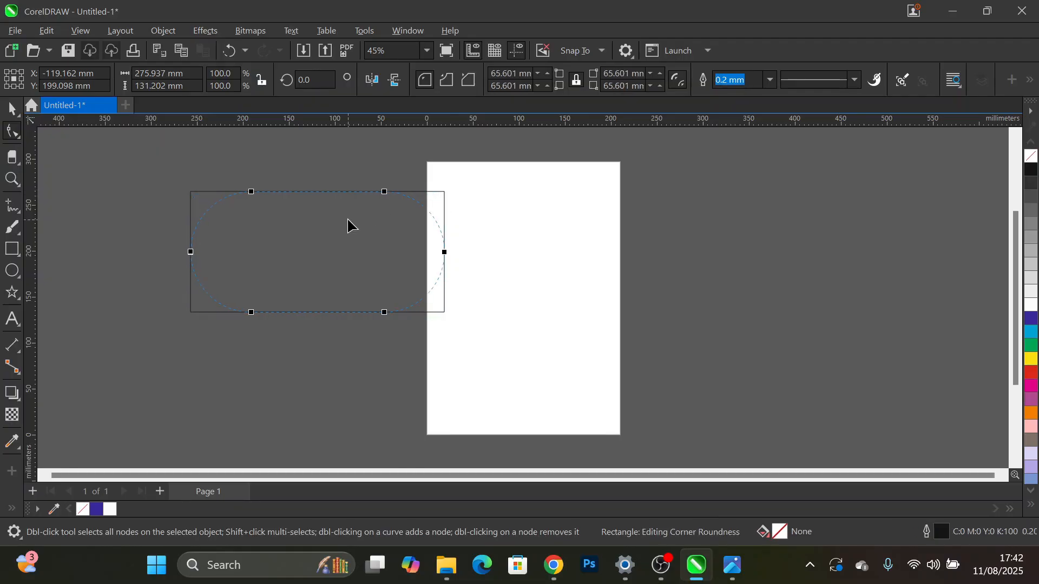
drag(352, 227, 351, 227)
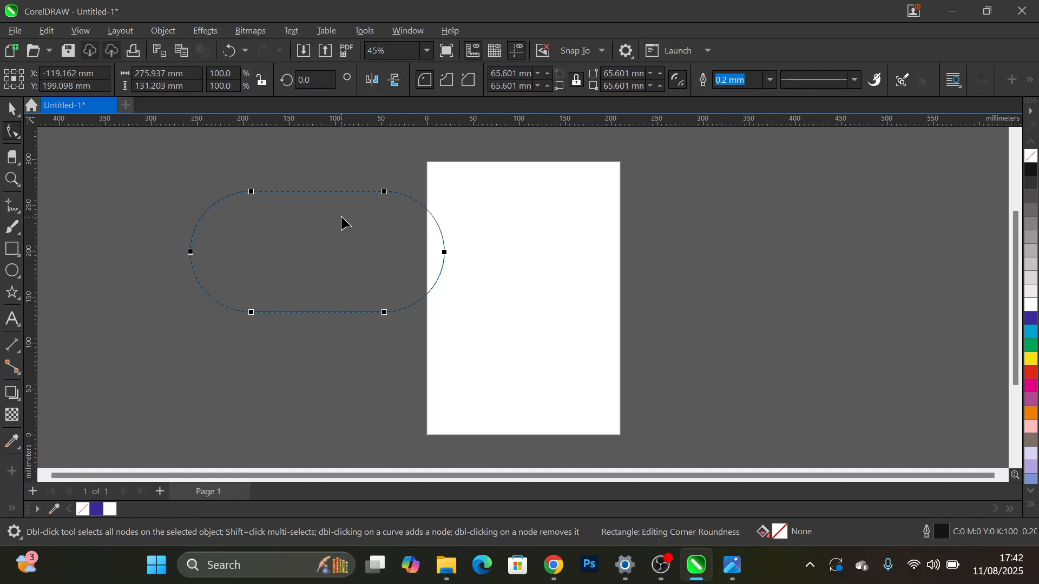
key(ctrl+z)
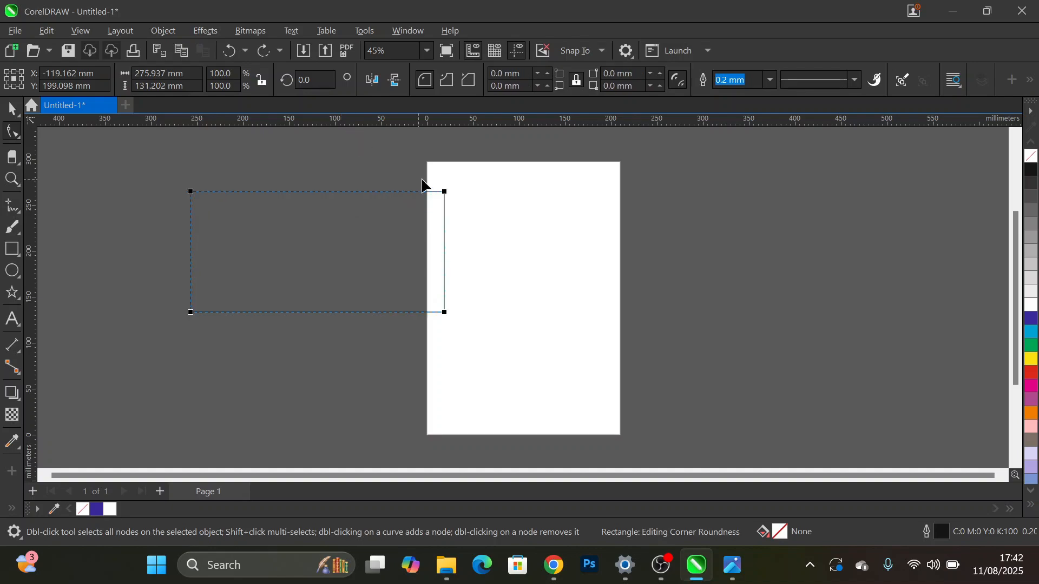
- Try a slighter corner rounding of about 11.8 mm on the rectangle, deselect it, and undo the rounding
drag(447, 194, 433, 201)
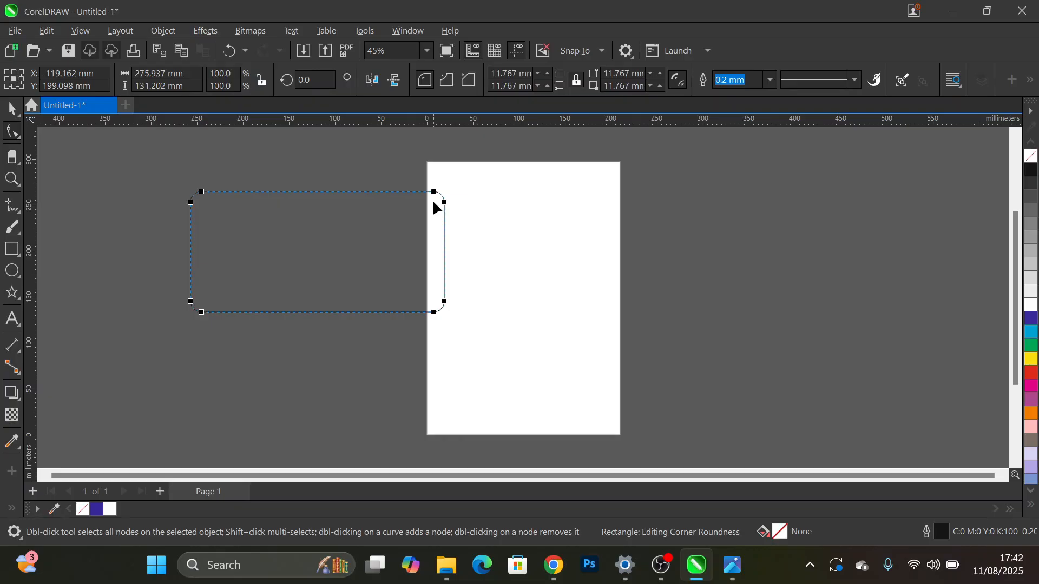
key(space)
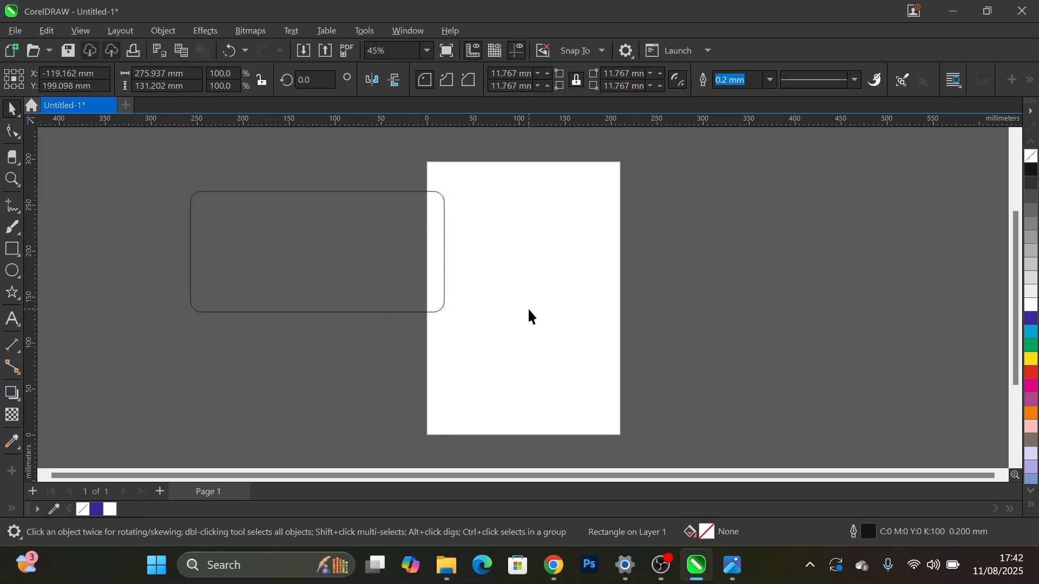
key(Escape)
click(10, 133)
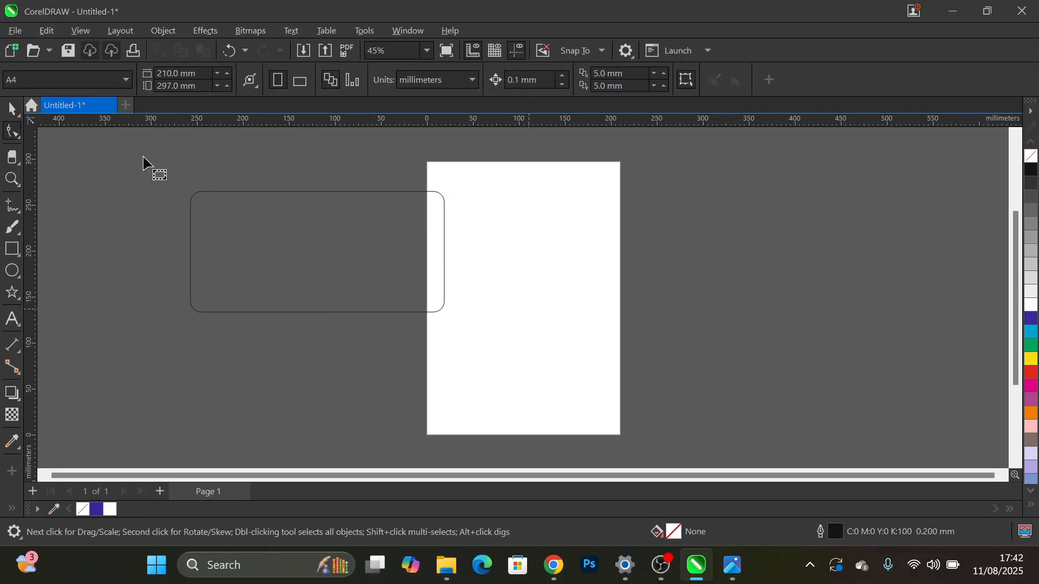
key(ctrl+z)
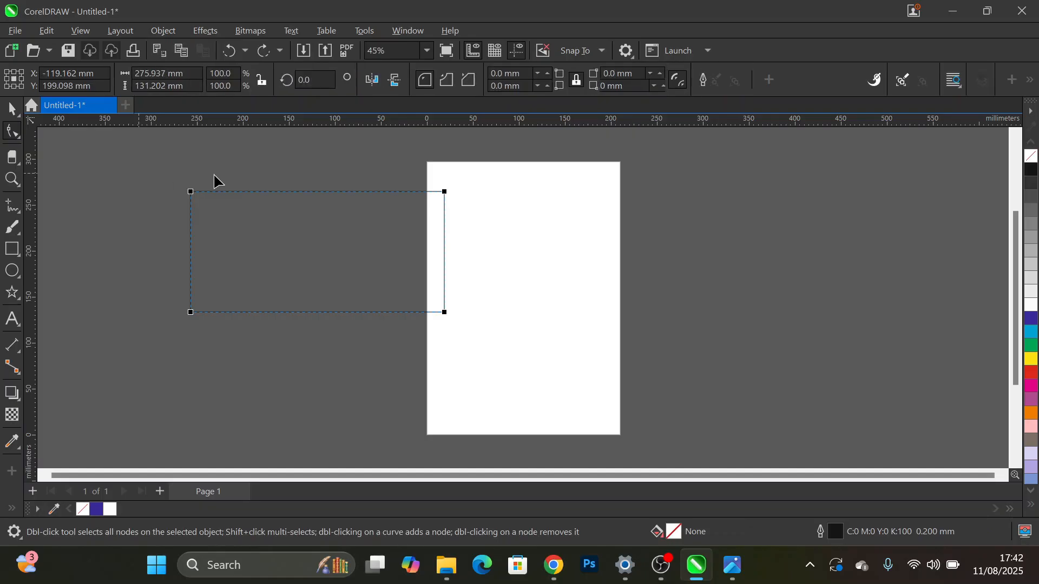
- Convert the rectangle to curves so its nodes can be edited individually
right_click(191, 193)
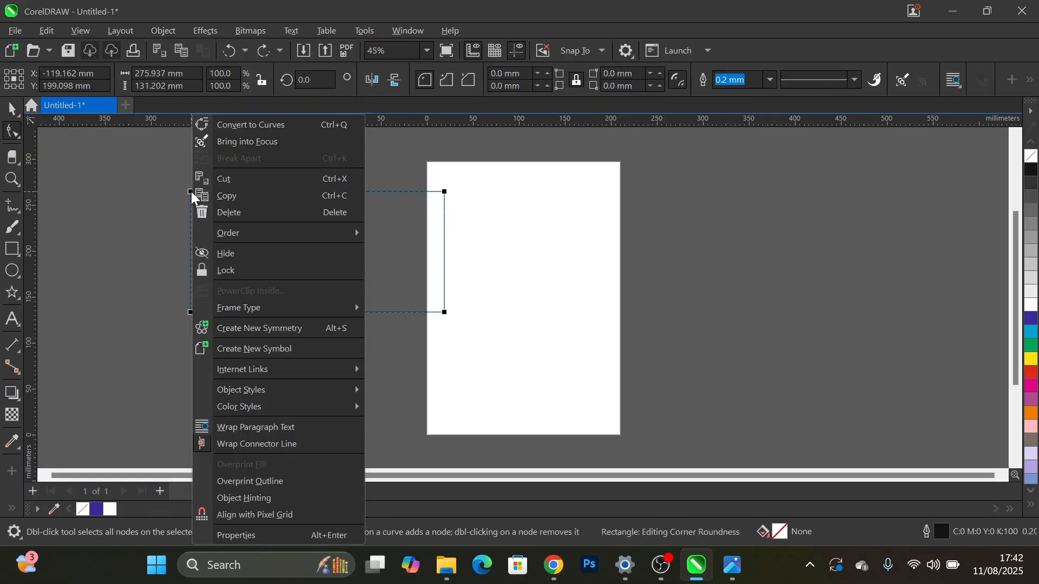
click(257, 127)
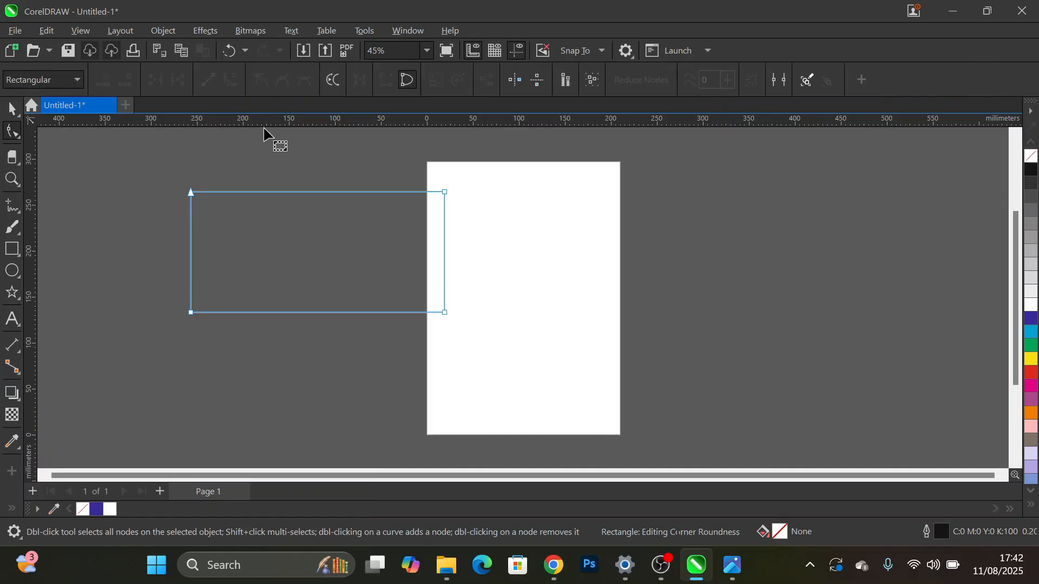
- Try adding a node on the rectangle's bottom edge and pulling it down about 28 mm, and undo the change
double_click(311, 313)
drag(311, 313, 307, 342)
key(space)
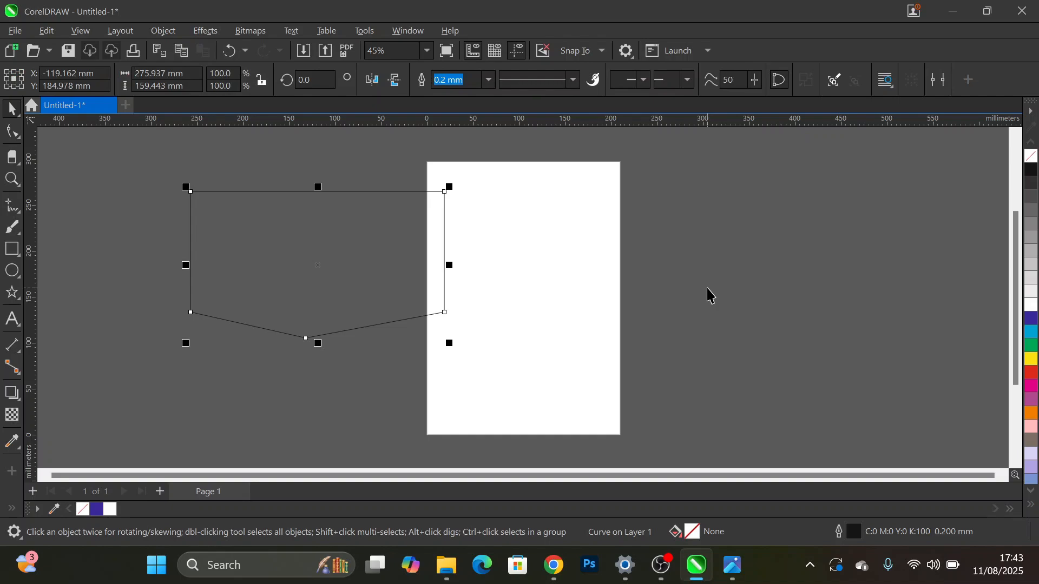
key(ctrl+z)
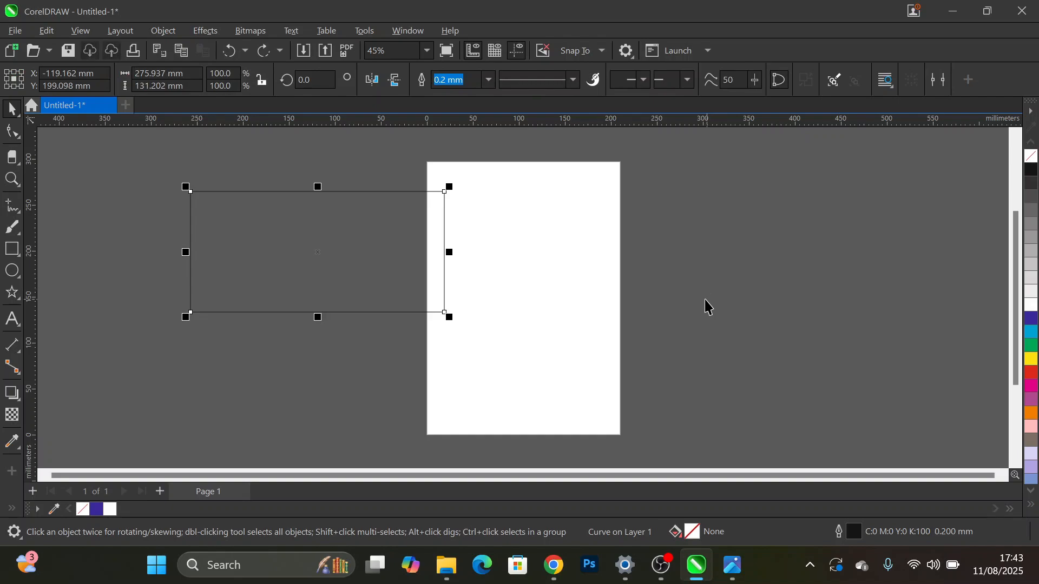
- Try moving the rectangle's top-left node inward to near its centre with the Shape tool, and undo the move
click(12, 132)
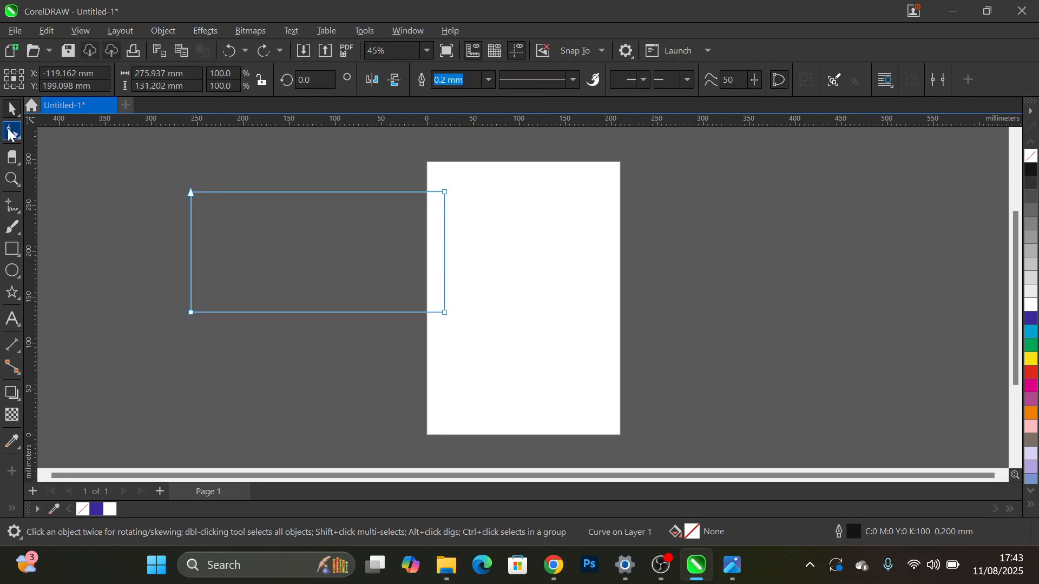
drag(189, 193, 298, 268)
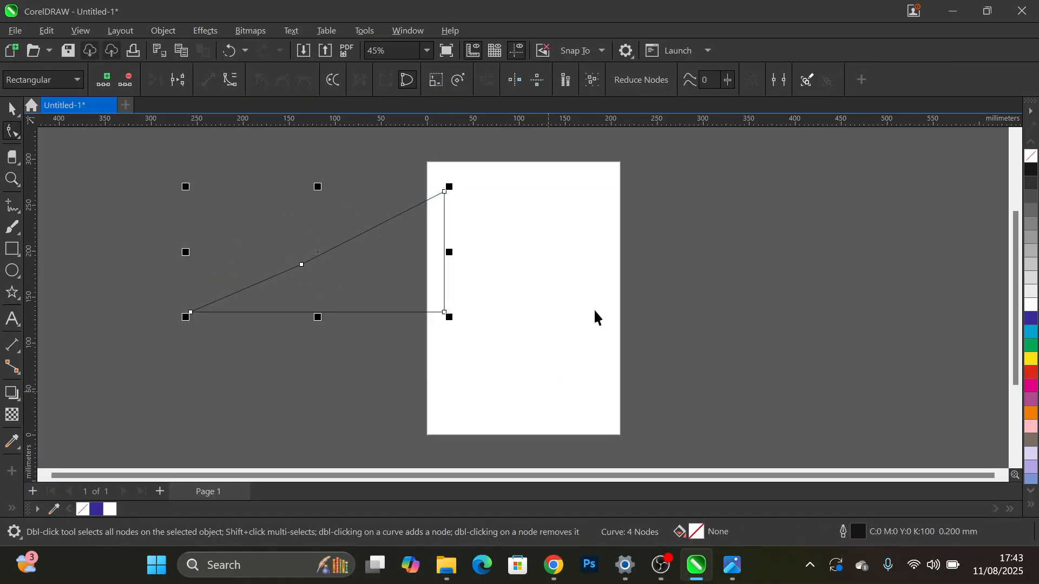
key(space)
key(ctrl+z)
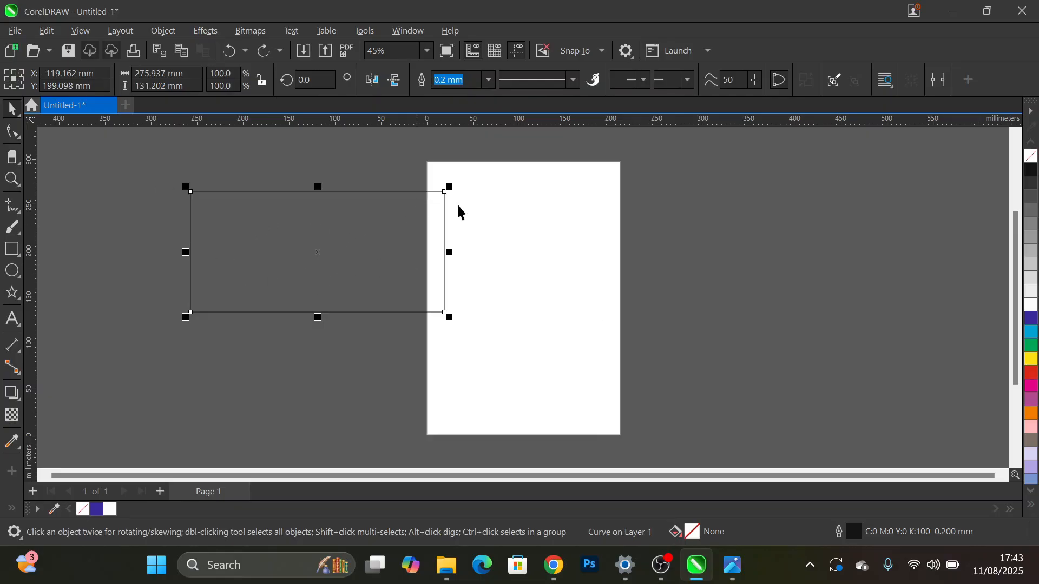
- Reshape the rectangle's upper outline into a zigzag by moving its top-right node inward and adding and moving two extra nodes
click(12, 131)
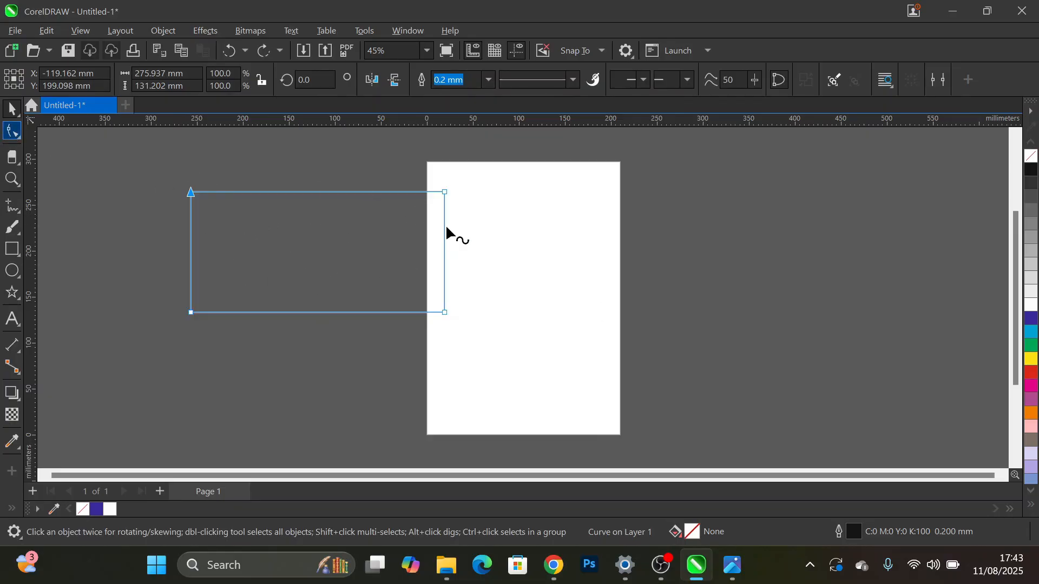
mouse_move(442, 193)
mouse_down()
mouse_move(440, 308)
mouse_move(344, 307)
mouse_move(252, 275)
mouse_move(223, 275)
mouse_move(201, 302)
mouse_move(315, 286)
mouse_up()
click(248, 234)
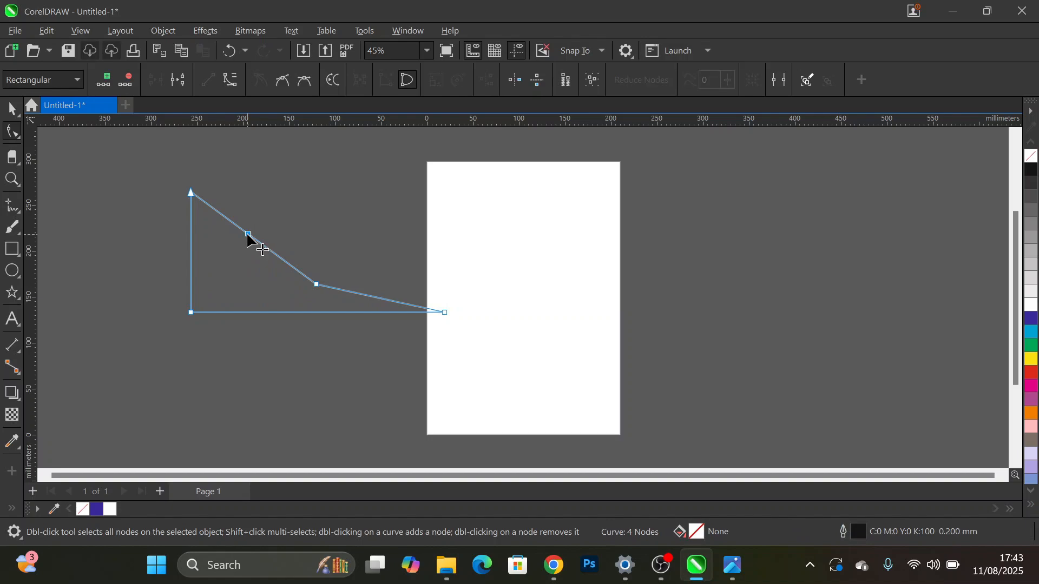
drag(250, 238, 231, 287)
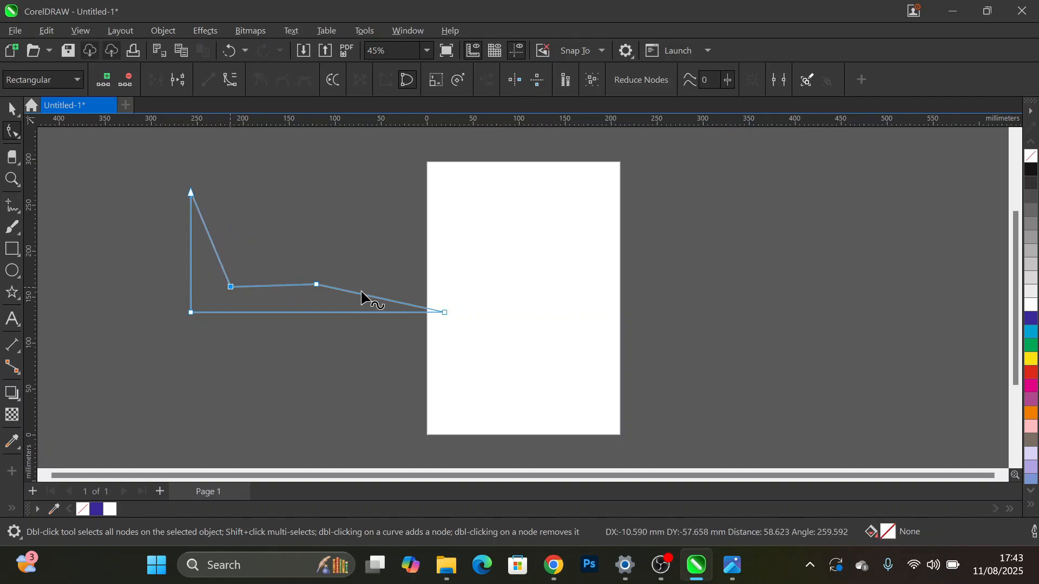
drag(316, 285, 302, 185)
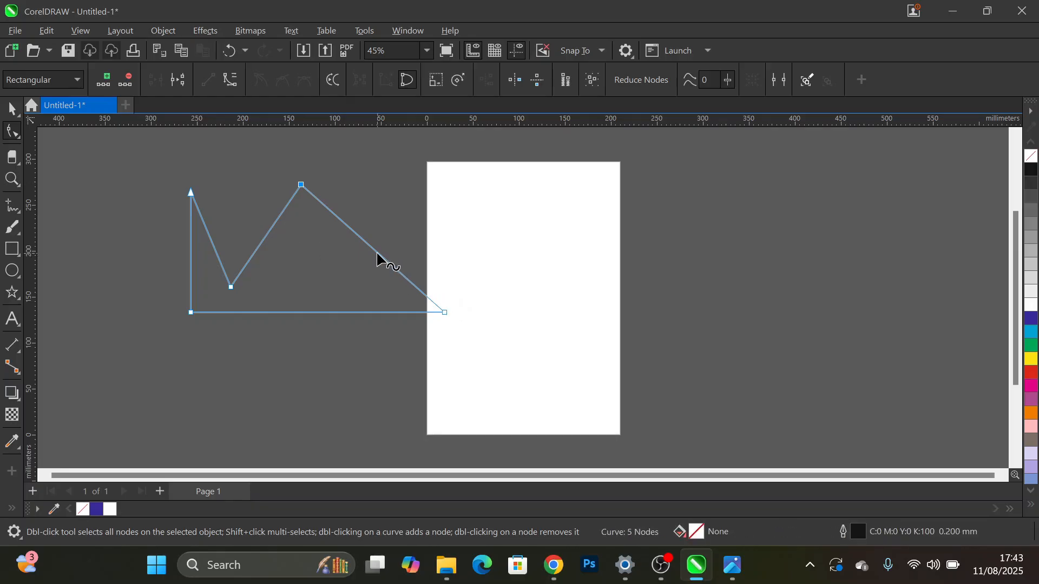
drag(377, 257, 344, 272)
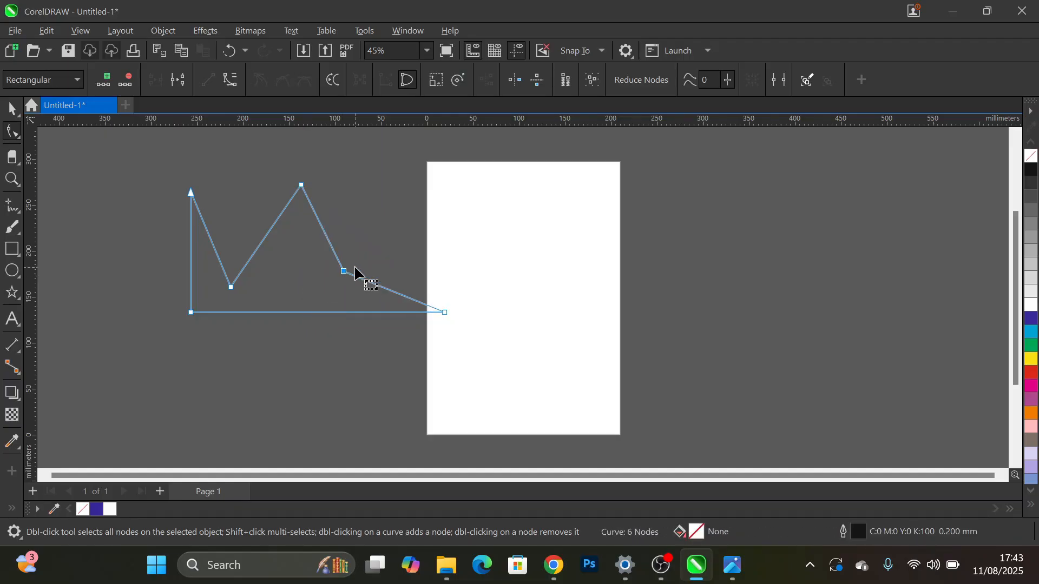
- Undo all the zigzag node edits back to the plain rectangular curve
key(ctrl+z)
key(ctrl+z)
key(ctrl+z)
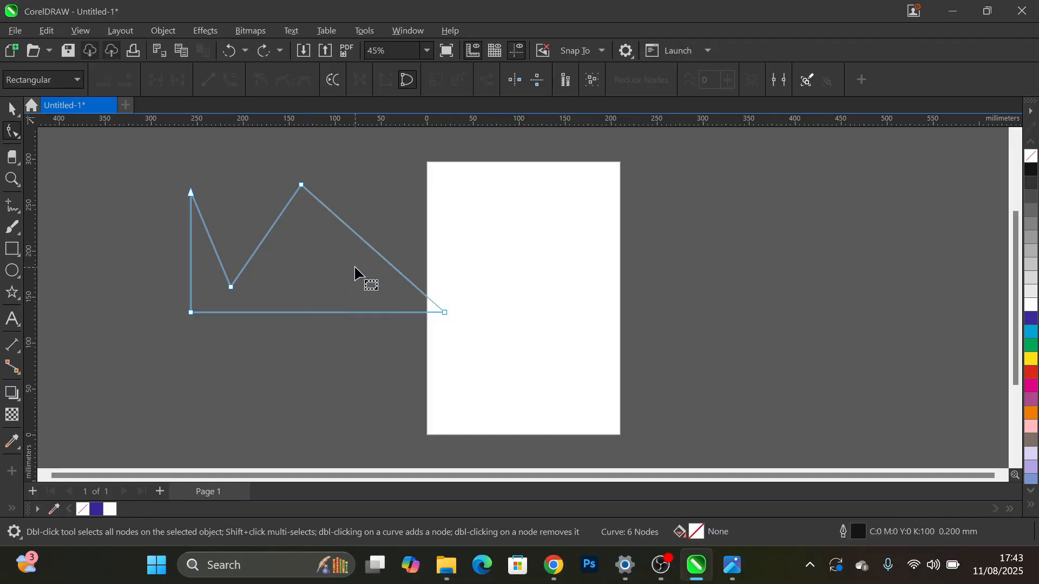
key(ctrl+z)
key(ctrl+z)
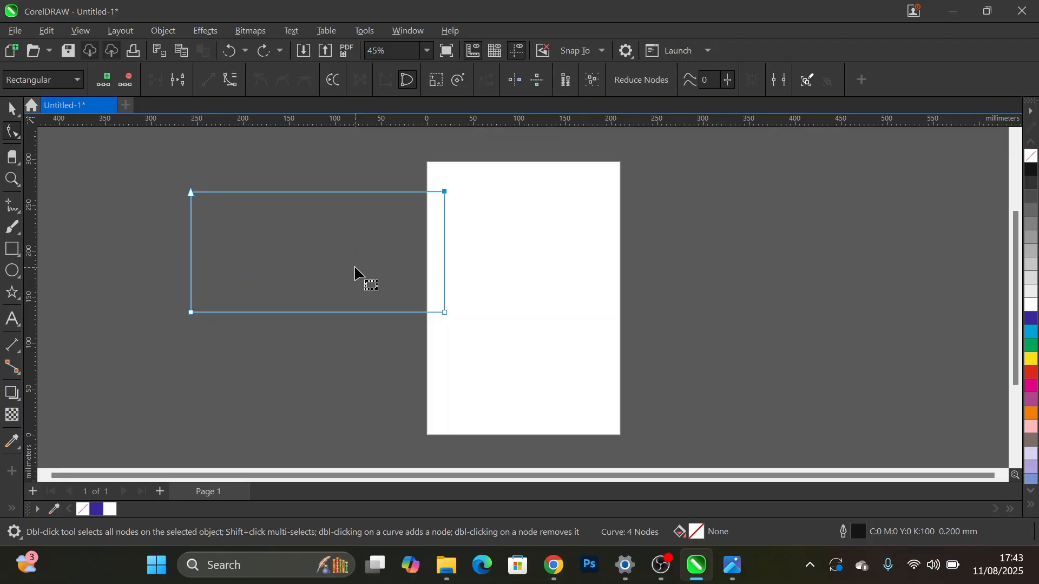
- Try moving the curve's top-left node outward beyond the rectangle, undo the move, and deselect the node
click(133, 173)
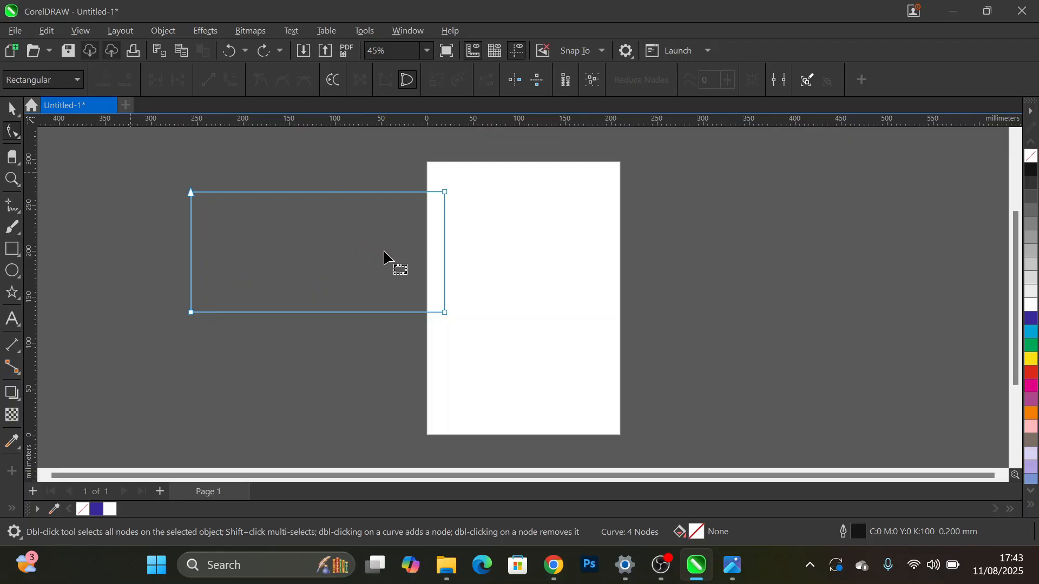
drag(121, 162, 628, 389)
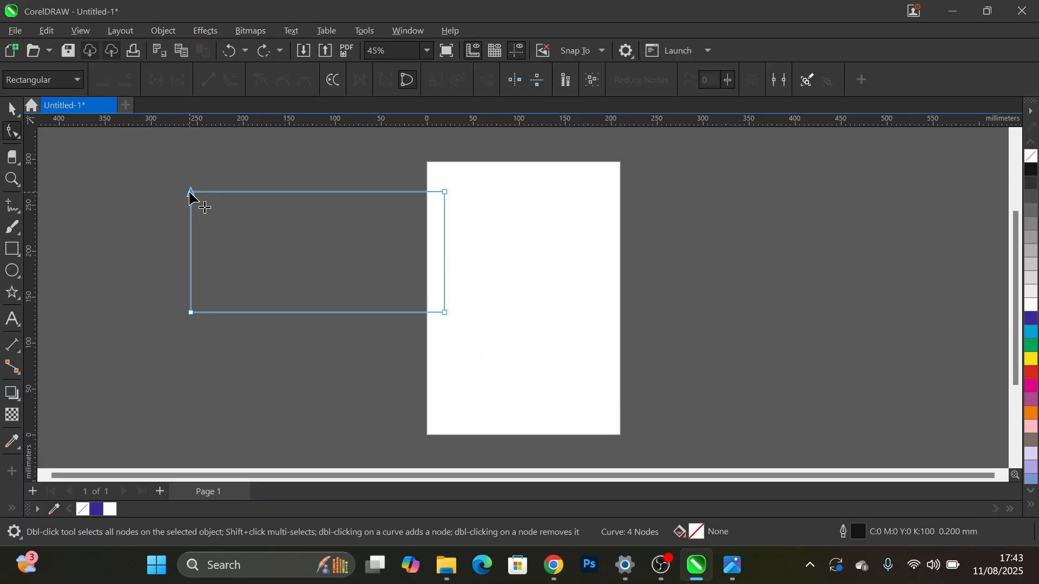
drag(190, 194, 157, 221)
key(ctrl+z)
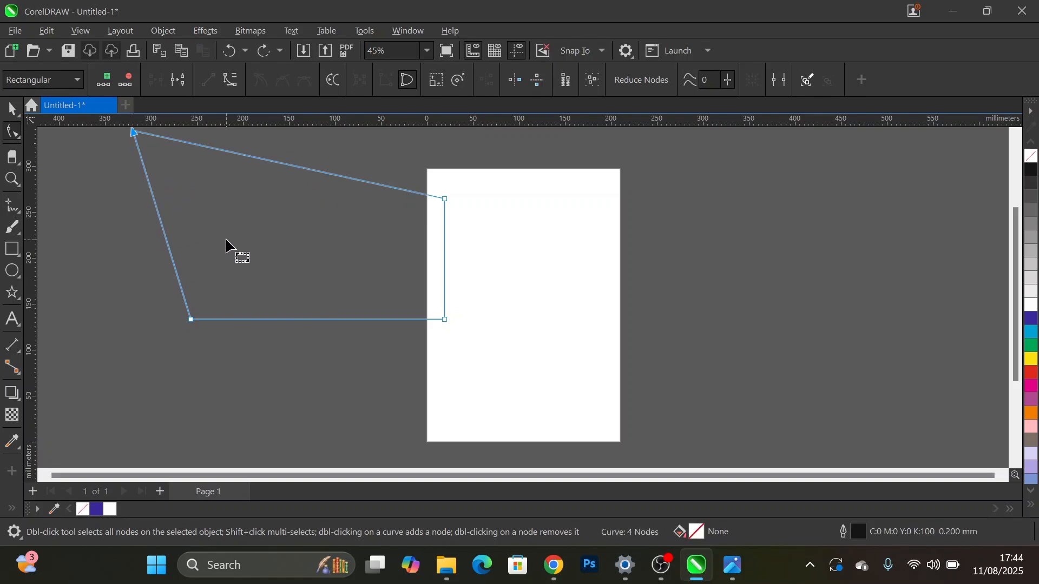
key(ctrl+z)
key(ctrl+z)
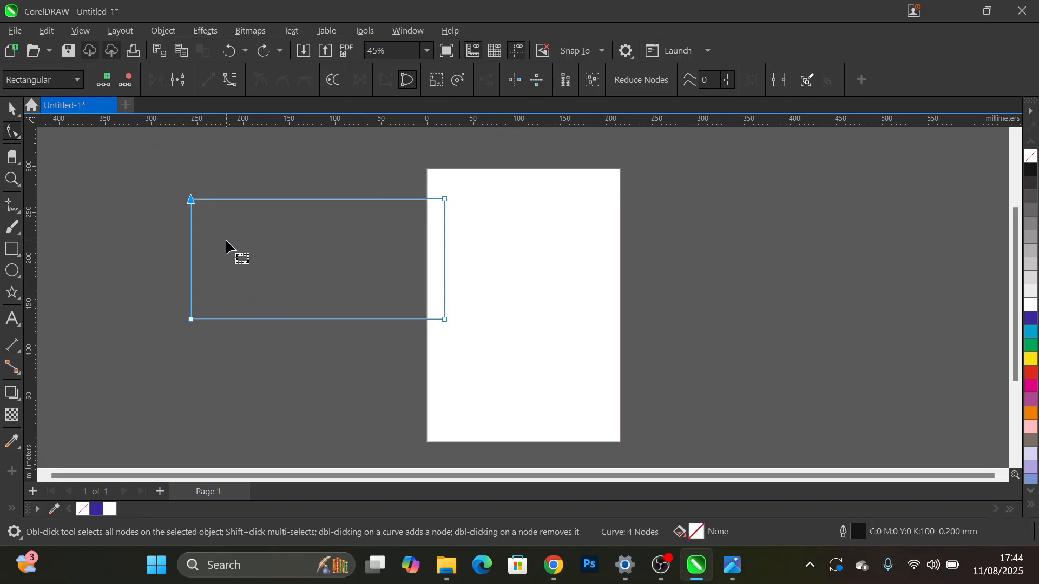
click(260, 190)
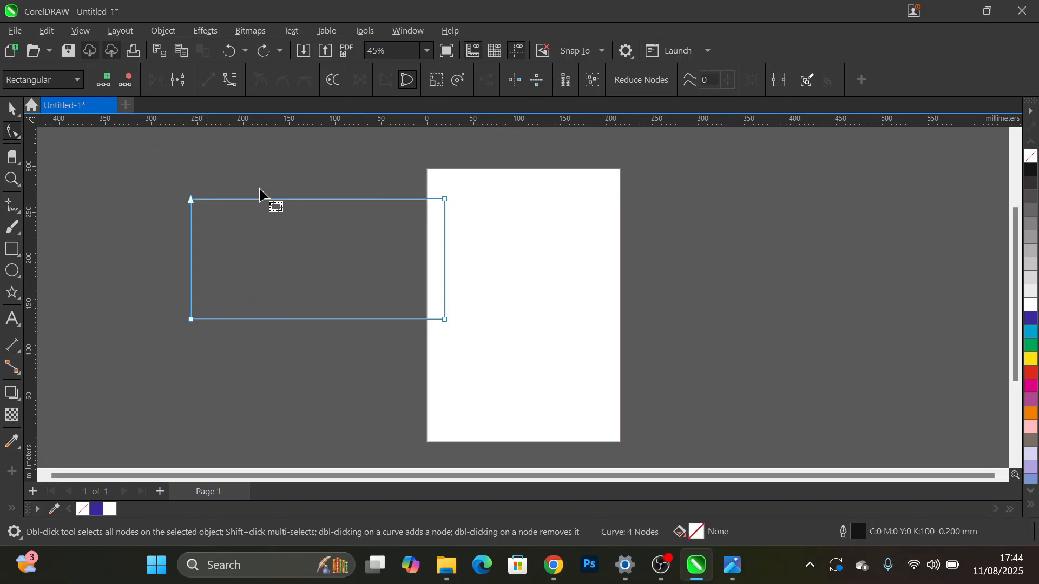
- Convert the rectangle's left edge to a curve, try bending it into an S-shape with its handles, and undo the bend
right_click(190, 205)
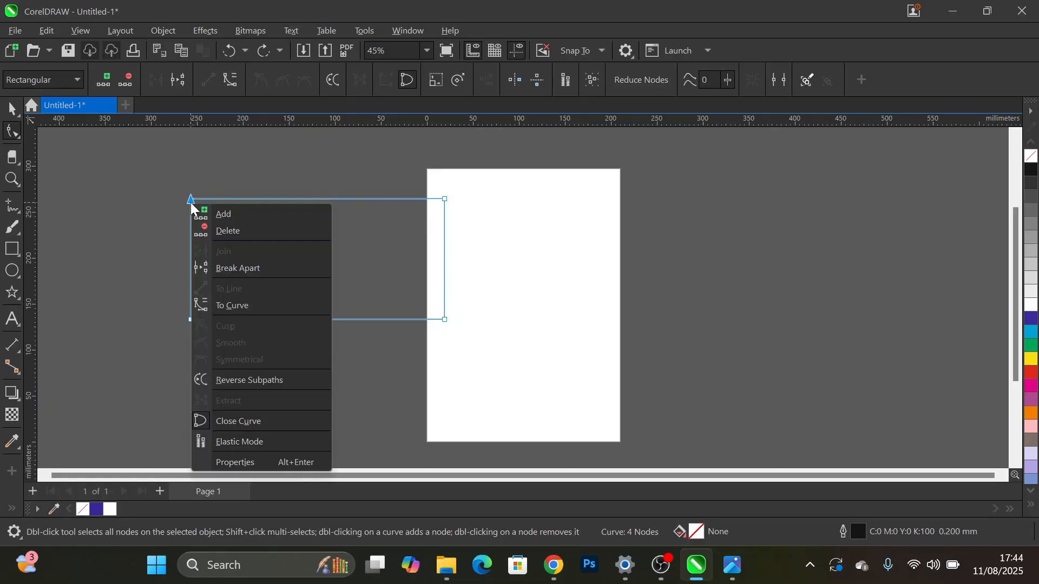
click(251, 306)
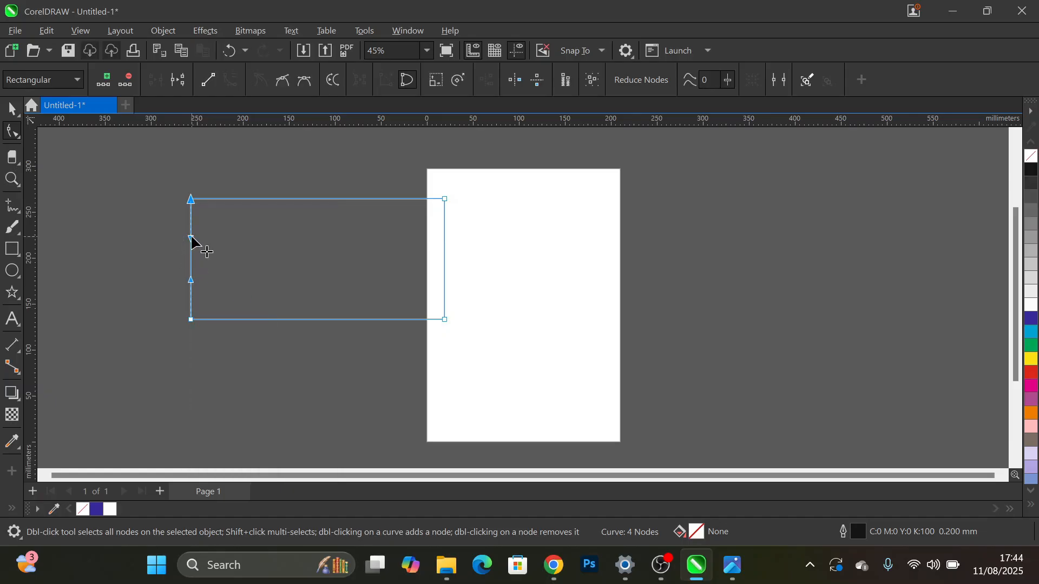
drag(190, 238, 150, 281)
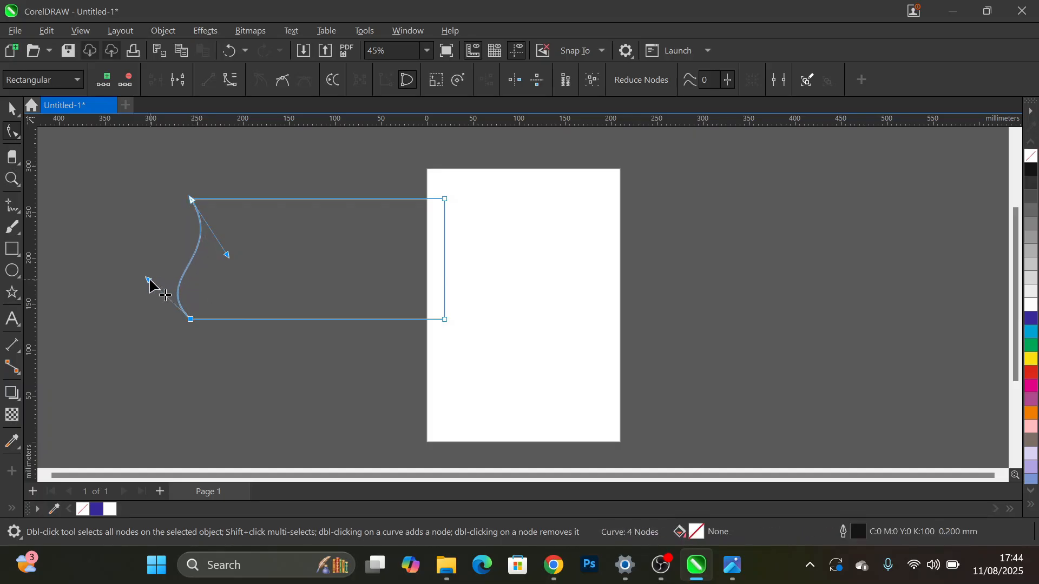
key(ctrl+z)
key(ctrl+z)
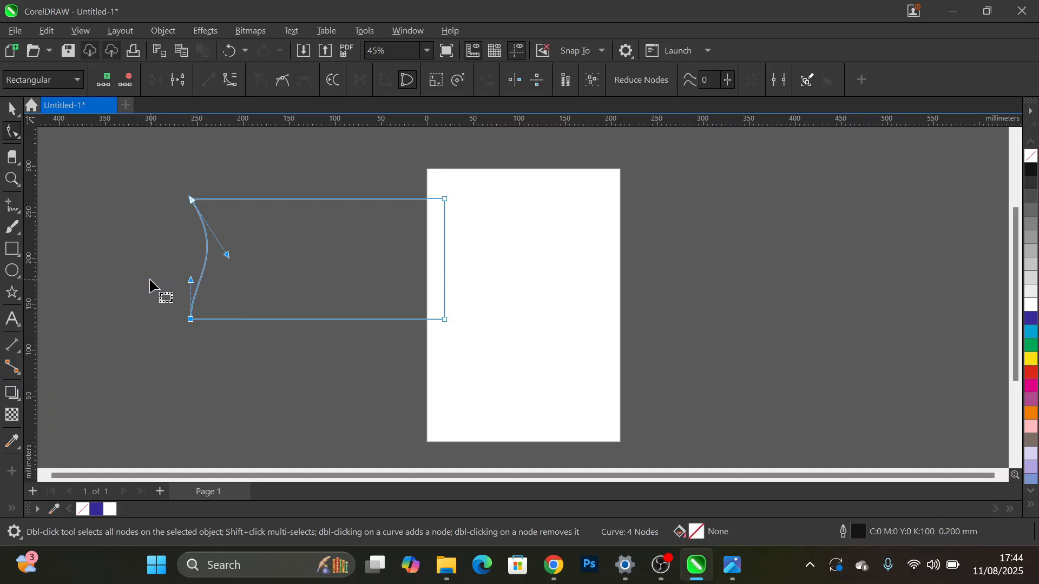
- Convert the rectangle's top edge to a curve and bend it with its handles into a wave that dips at left and rises at right
right_click(392, 199)
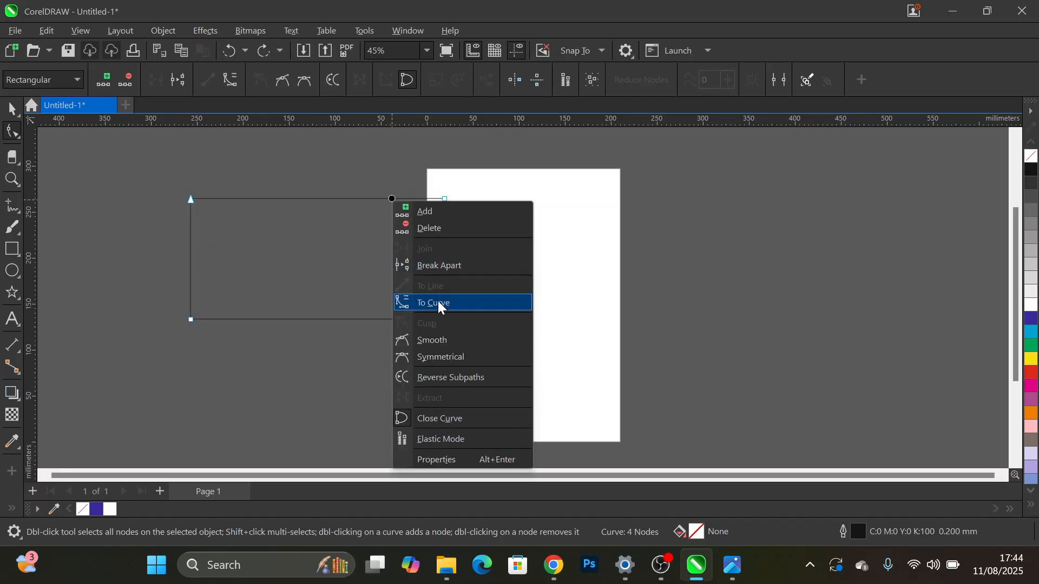
click(437, 302)
click(363, 199)
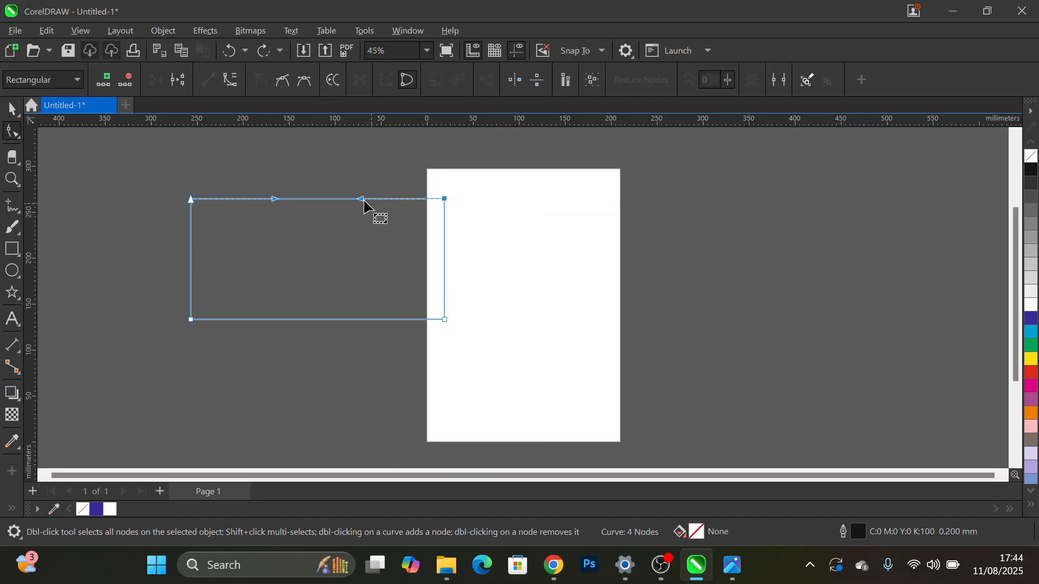
click(273, 200)
drag(273, 201, 279, 241)
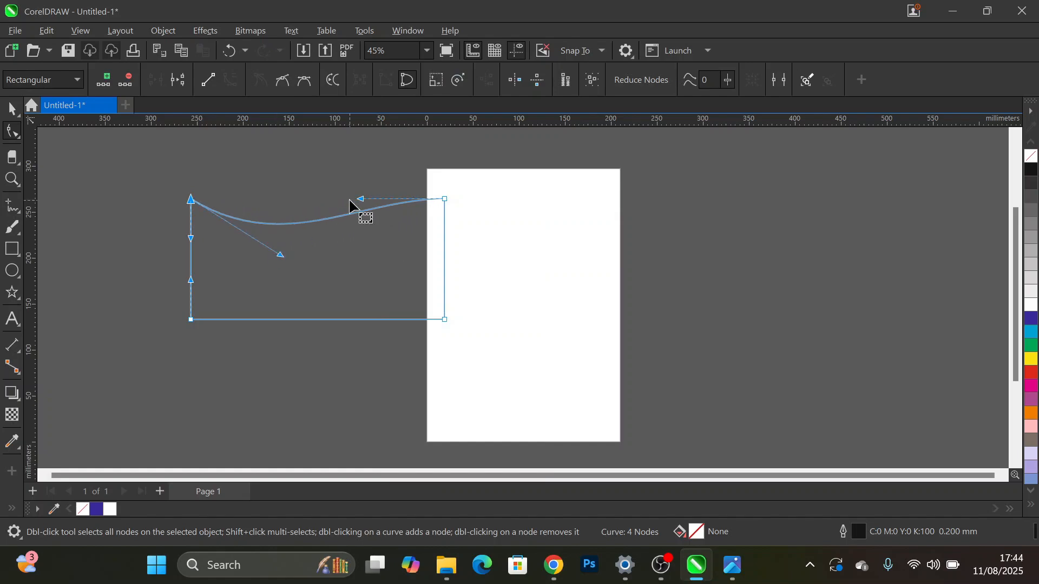
drag(360, 199, 346, 156)
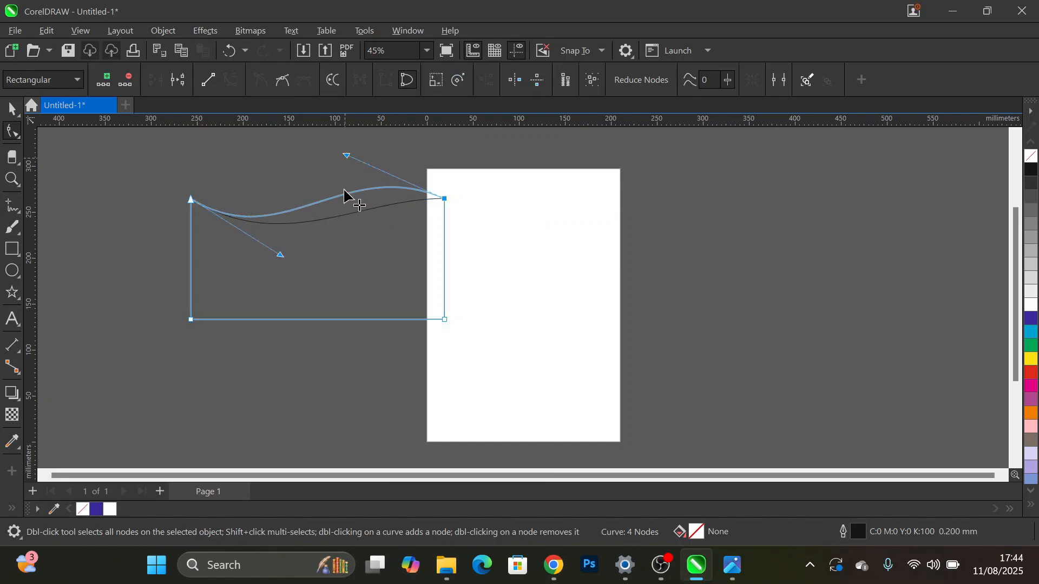
drag(280, 256, 308, 300)
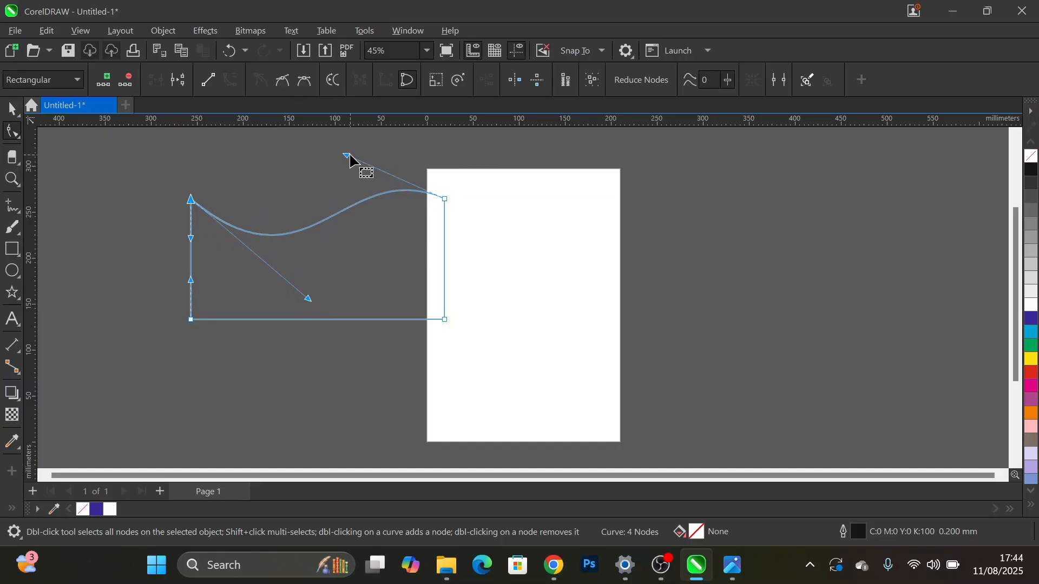
drag(349, 155, 362, 149)
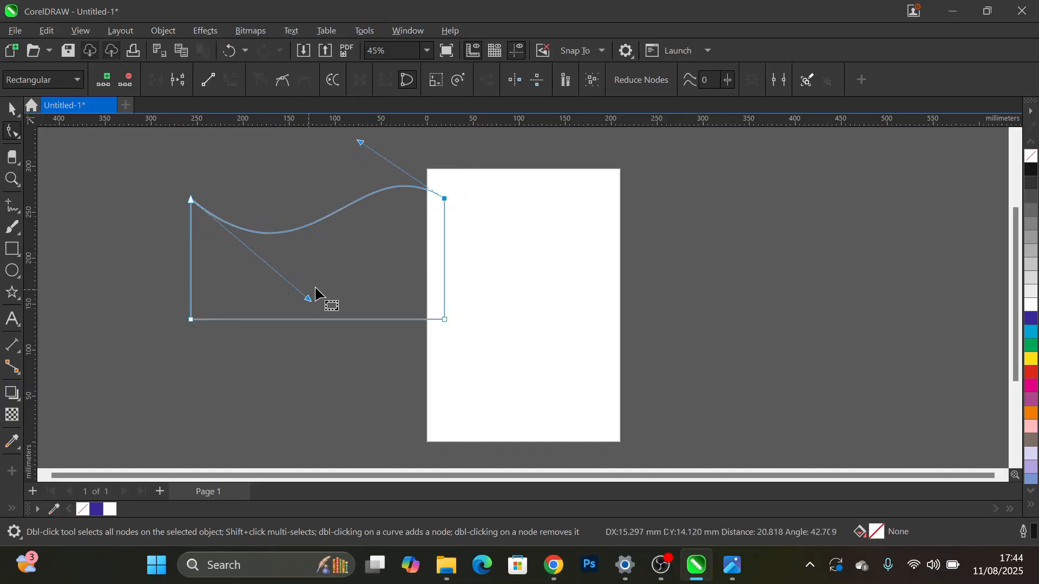
drag(309, 300, 296, 302)
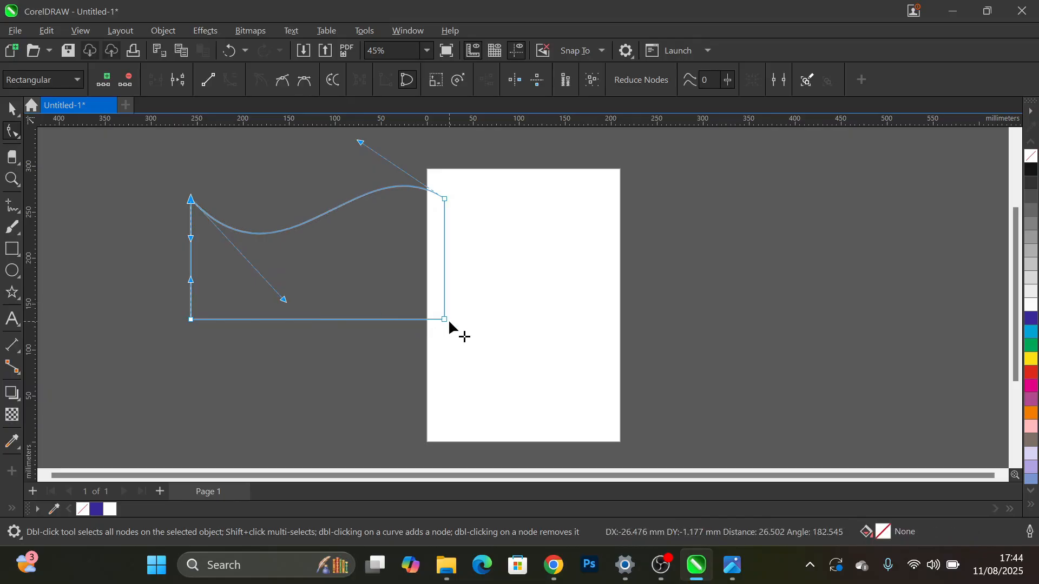
- Convert the rectangle's bottom edge to a curve and bend it upward into an arch following the top wave, adjusting both handles
click(369, 320)
right_click(370, 320)
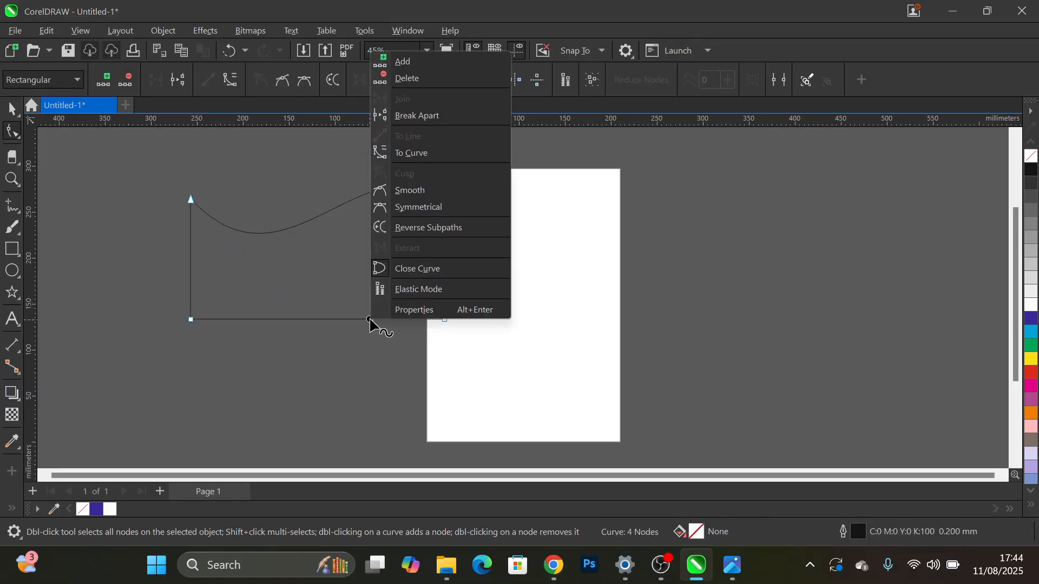
click(407, 153)
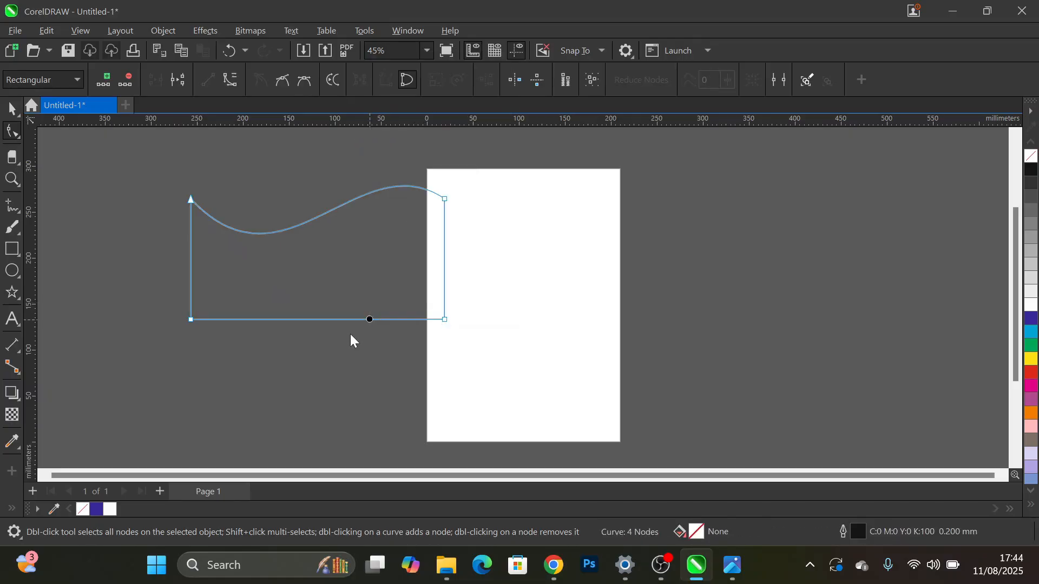
drag(359, 321, 399, 179)
click(190, 320)
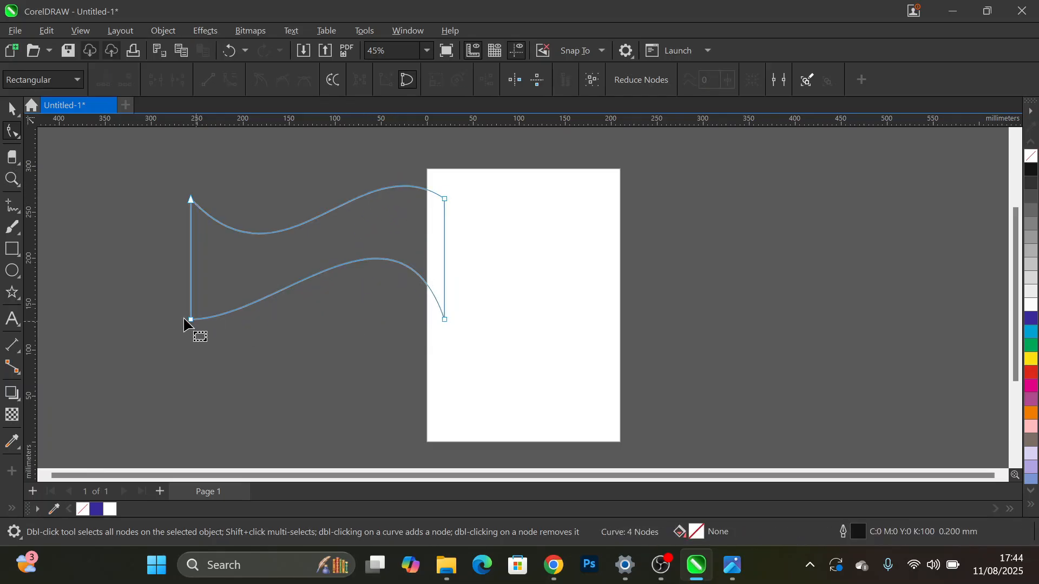
drag(276, 320, 258, 293)
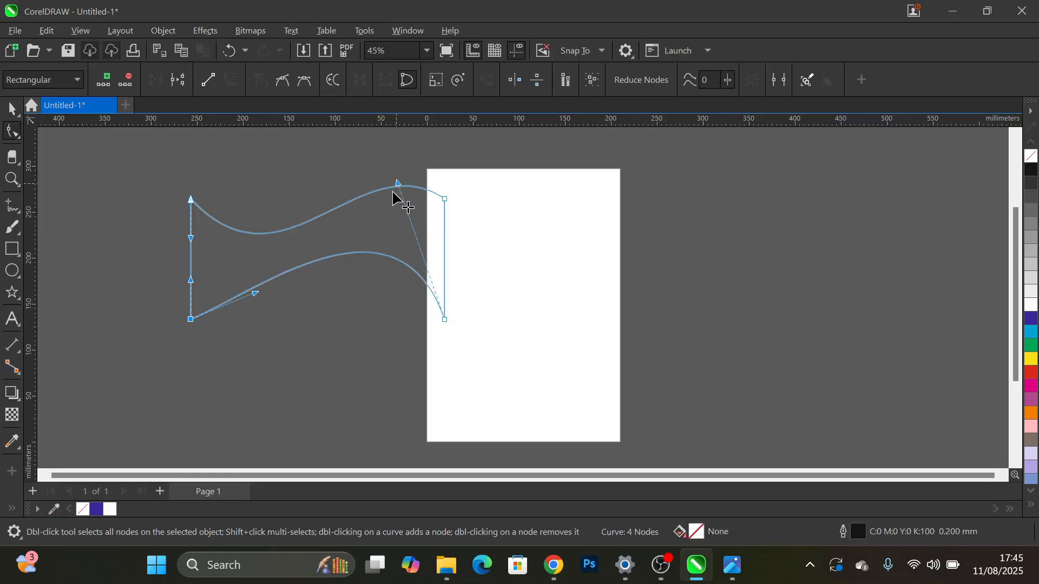
drag(398, 184, 378, 219)
click(491, 361)
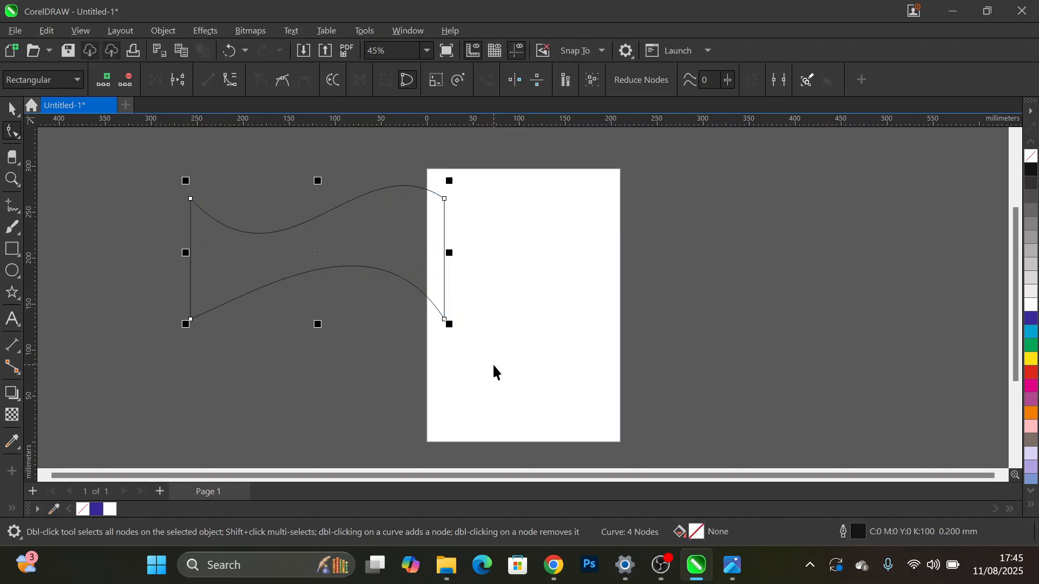
- Move the wavy shape's top-left node straight down about 32 mm with the Shape tool
key(space)
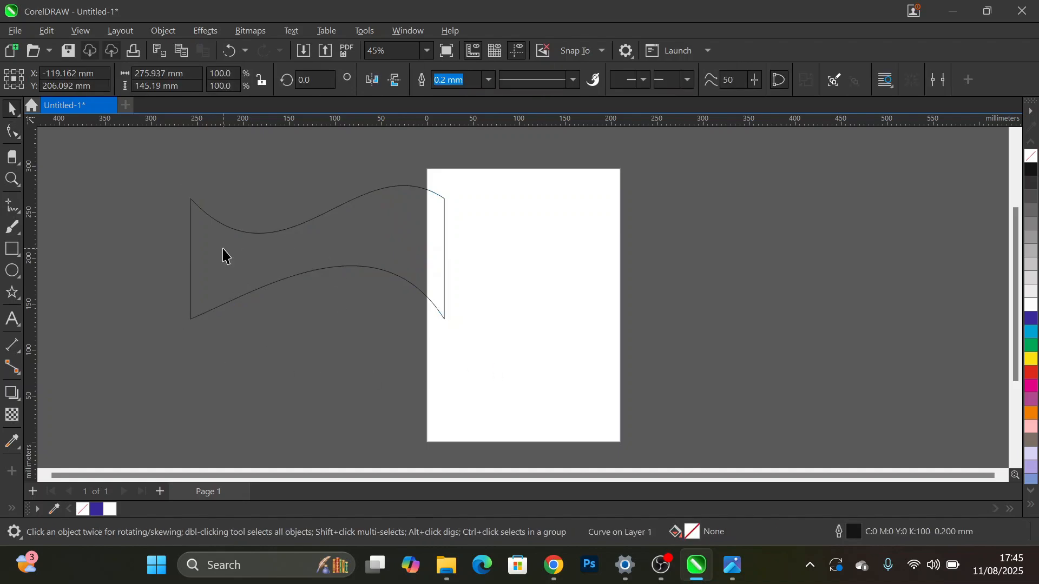
click(193, 254)
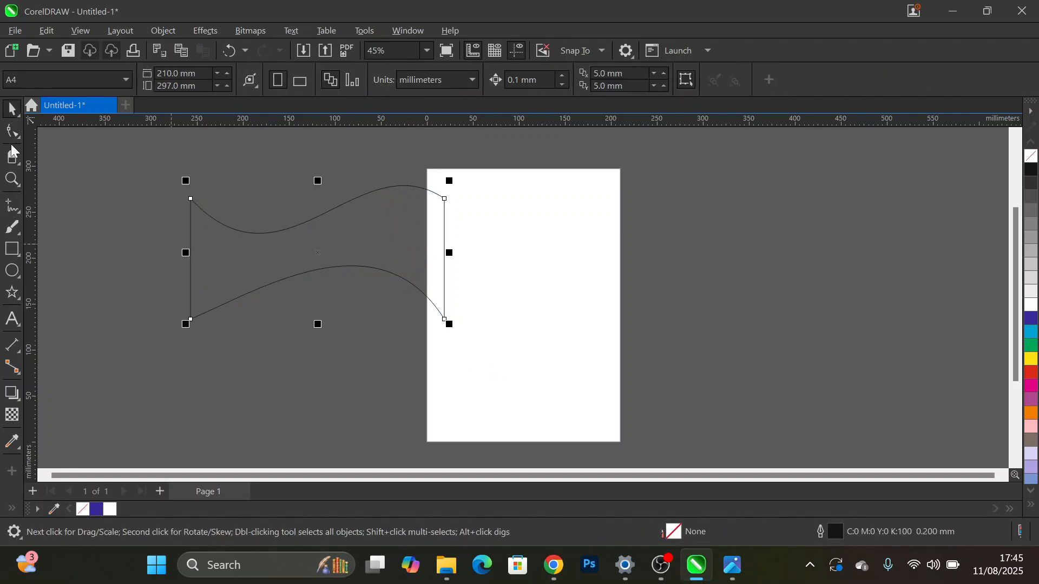
click(25, 134)
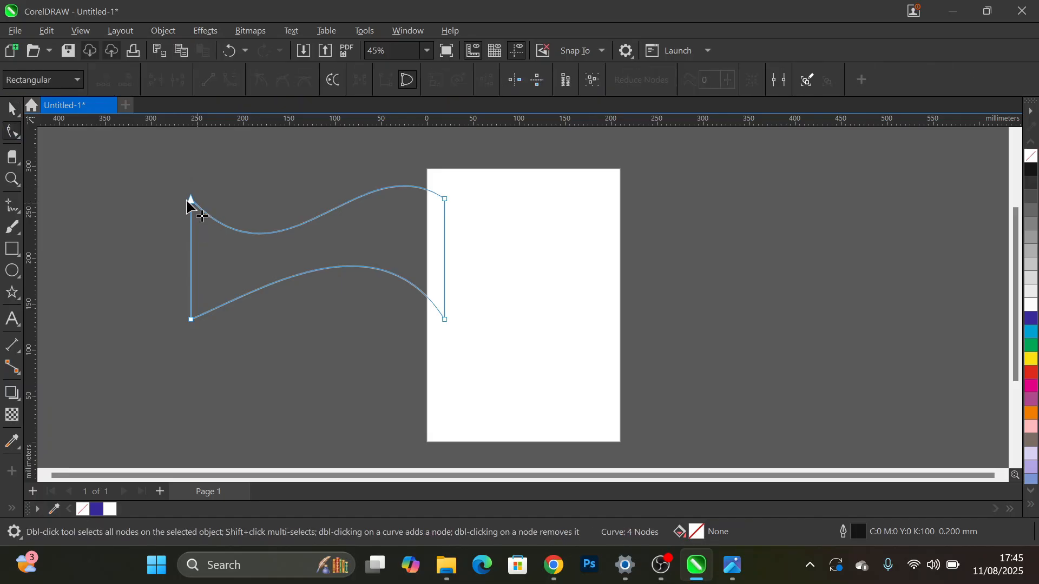
drag(190, 200, 191, 229)
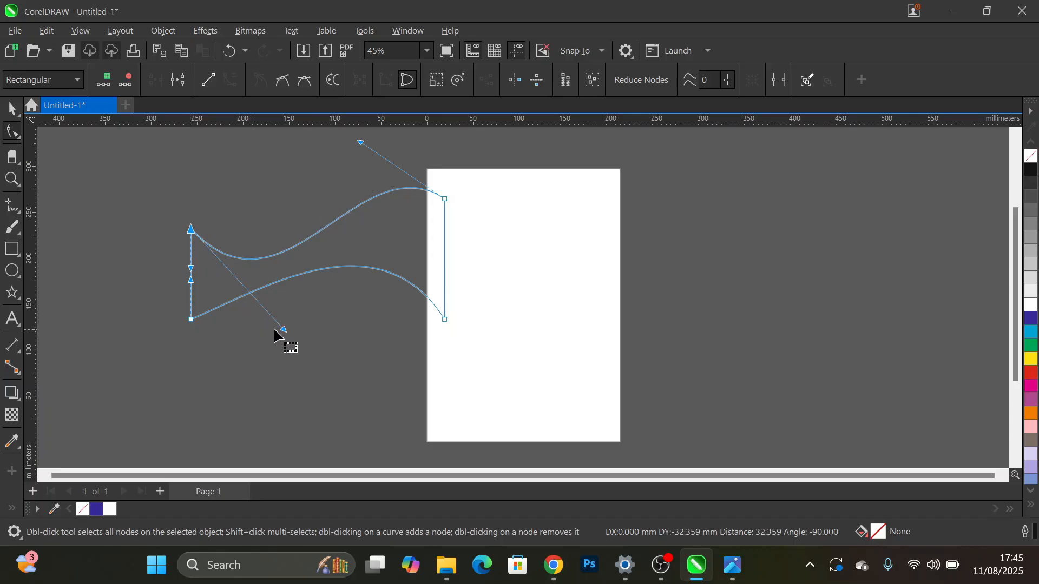
key(space)
key(space)
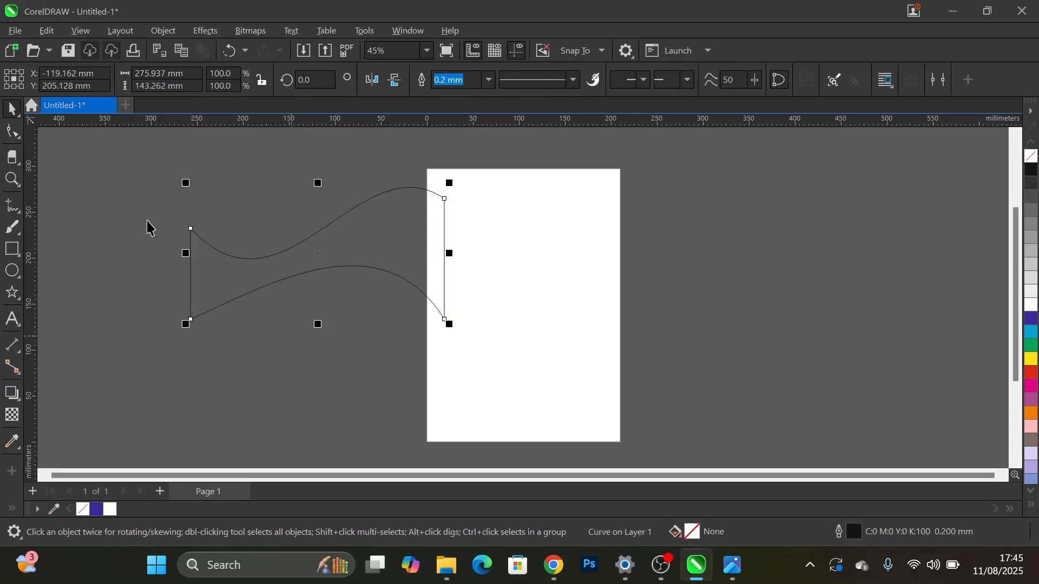
- Round off the wavy shape's sharp top-left corner with the Smooth tool
click(19, 138)
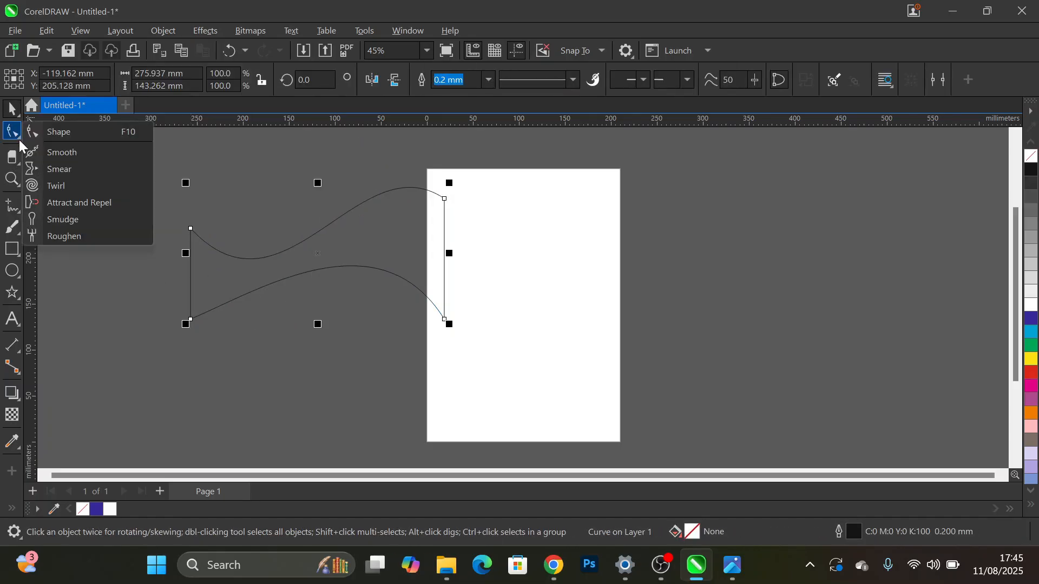
click(61, 148)
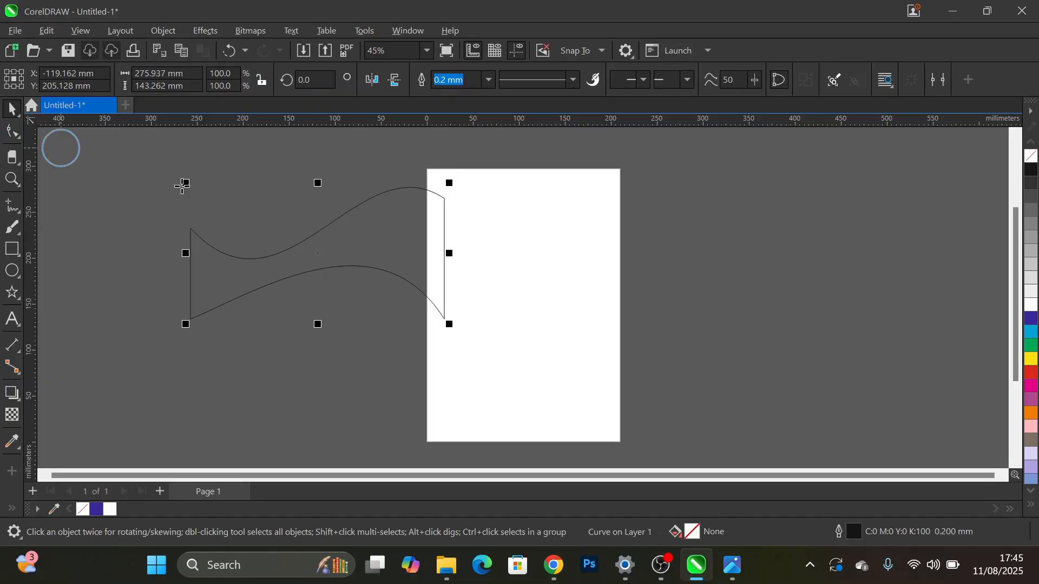
mouse_move(193, 232)
mouse_down()
mouse_move(213, 269)
mouse_move(187, 226)
mouse_move(215, 261)
mouse_up()
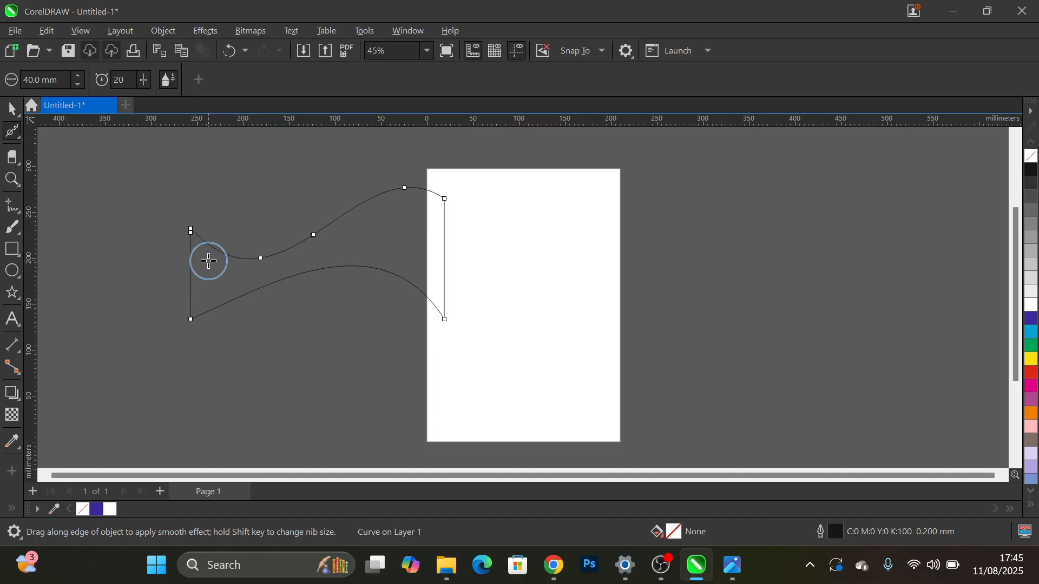
scroll(209, 262, up, 3)
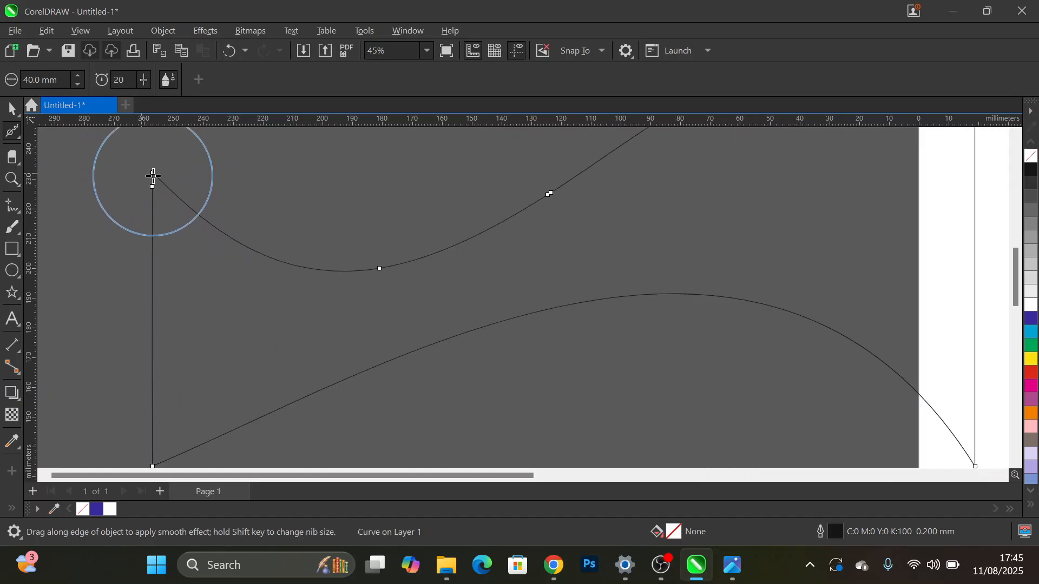
scroll(154, 176, up, 3)
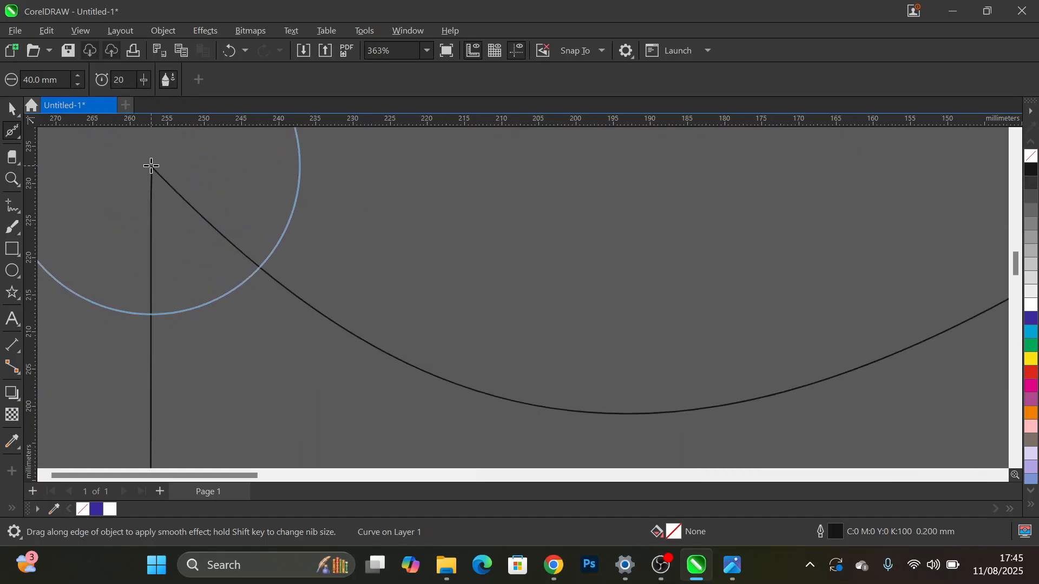
drag(152, 166, 157, 183)
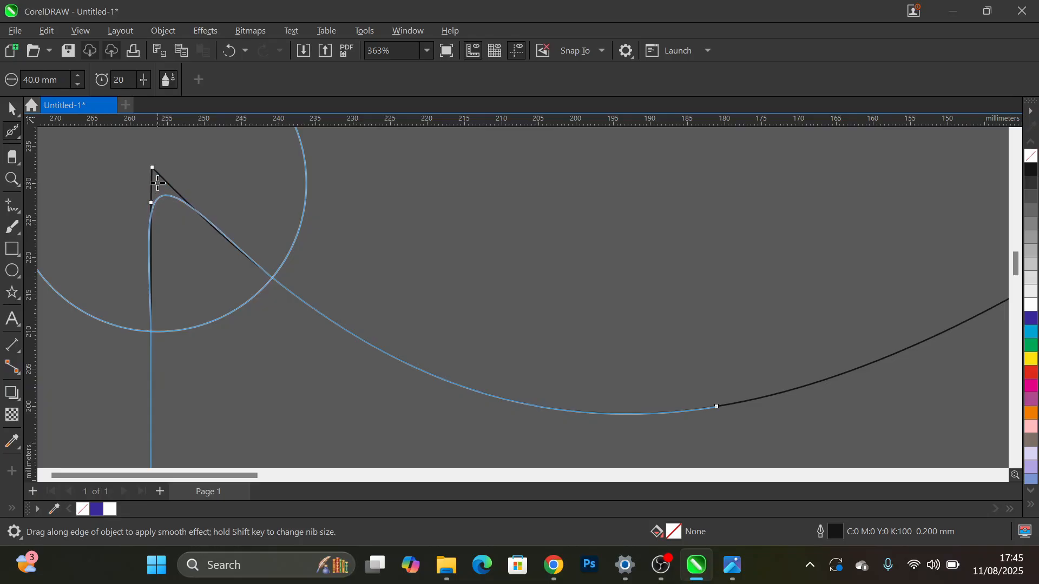
drag(157, 183, 157, 182)
- Draw a new rectangle about 190 × 127 mm below the wavy shape, to the left of the page
scroll(247, 183, down, 2)
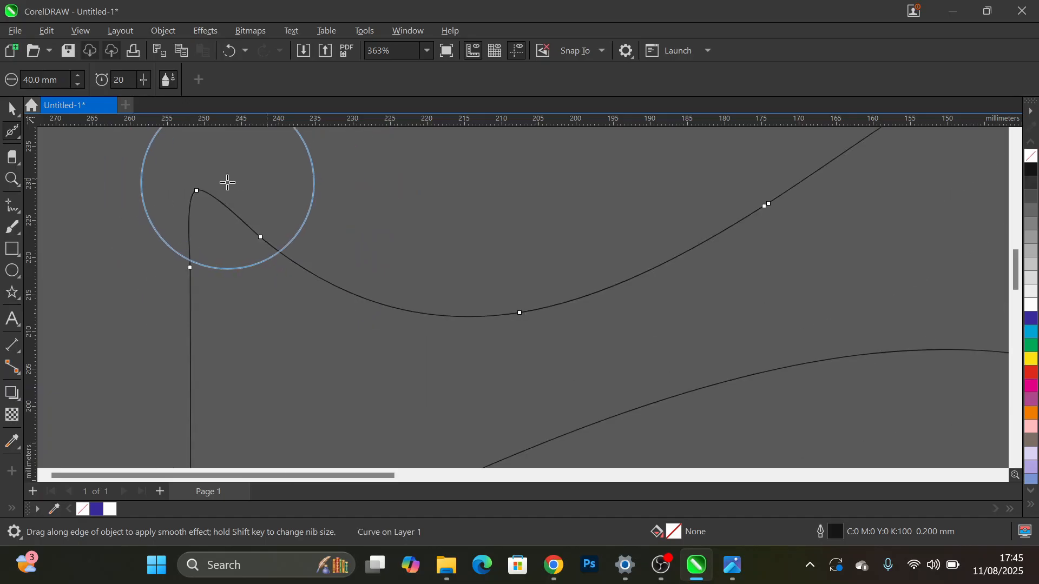
scroll(227, 183, down, 4)
scroll(226, 183, down, 1)
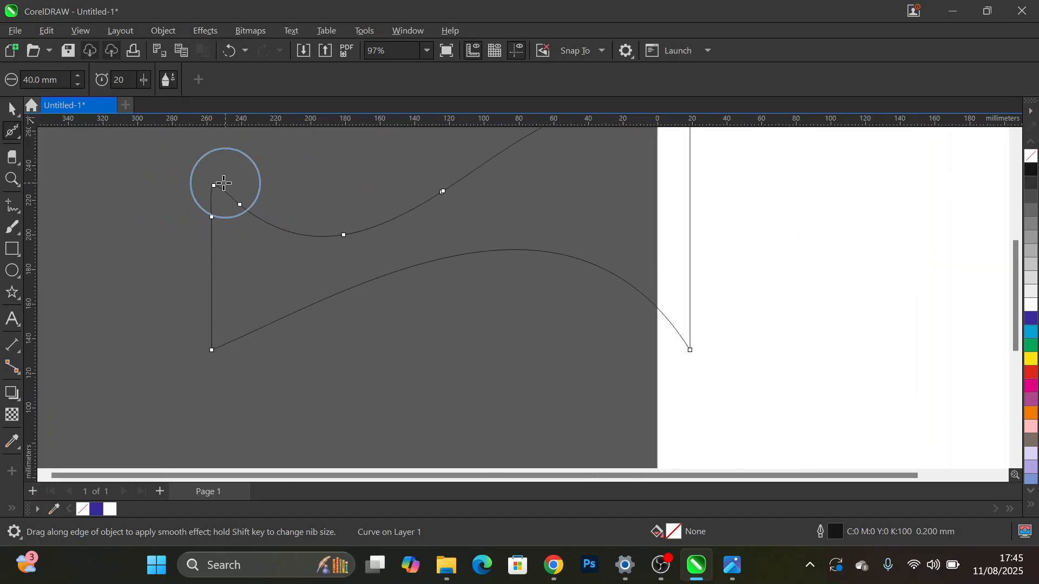
scroll(320, 209, down, 2)
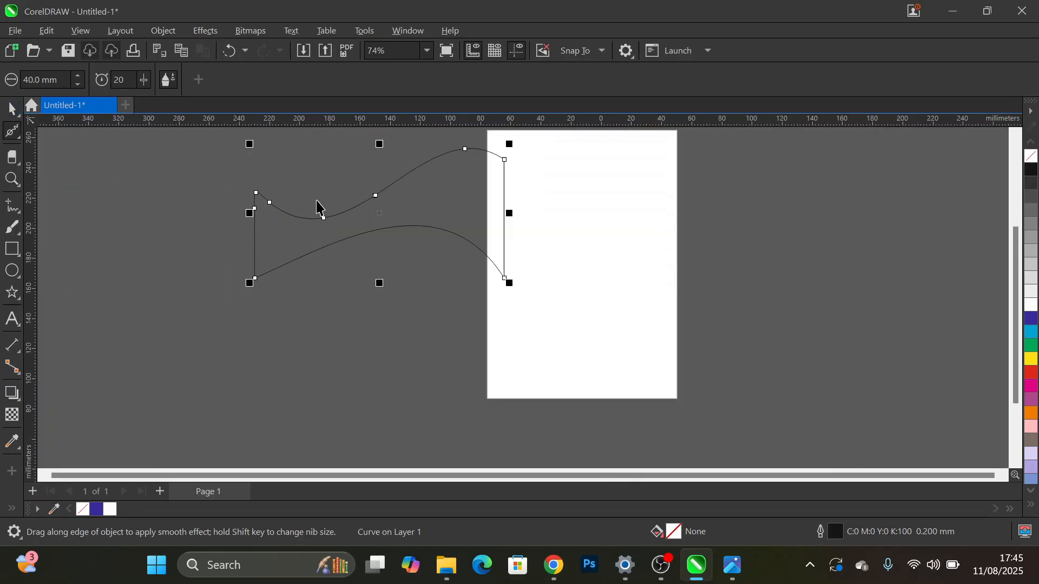
key(space)
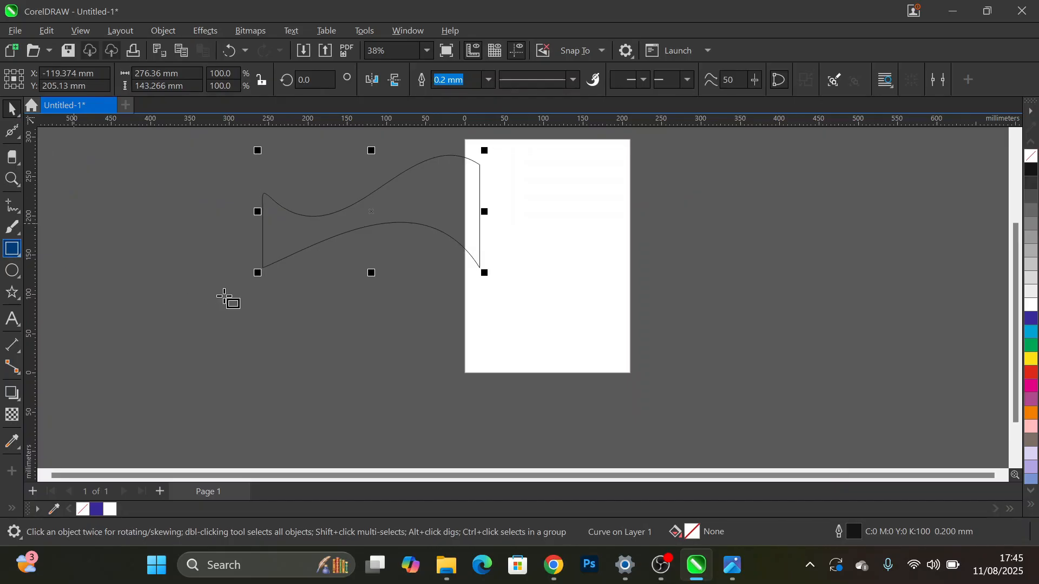
mouse_move(199, 294)
mouse_down()
mouse_move(462, 377)
mouse_move(349, 394)
mouse_up()
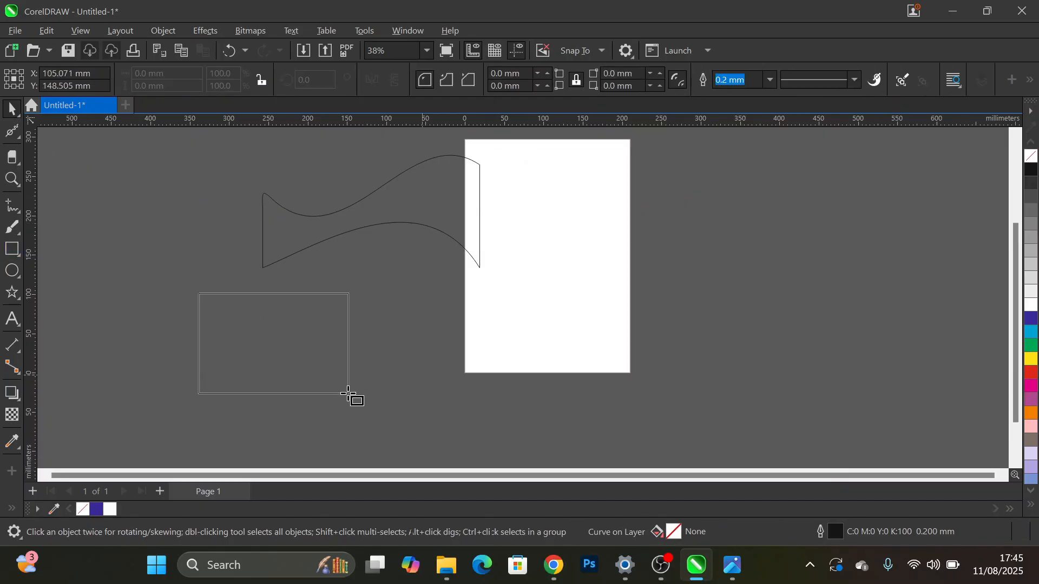
- Round off the new rectangle's top-left corner with the Smooth tool, and move the shape about 107 mm left and 64 mm up
scroll(204, 290, up, 5)
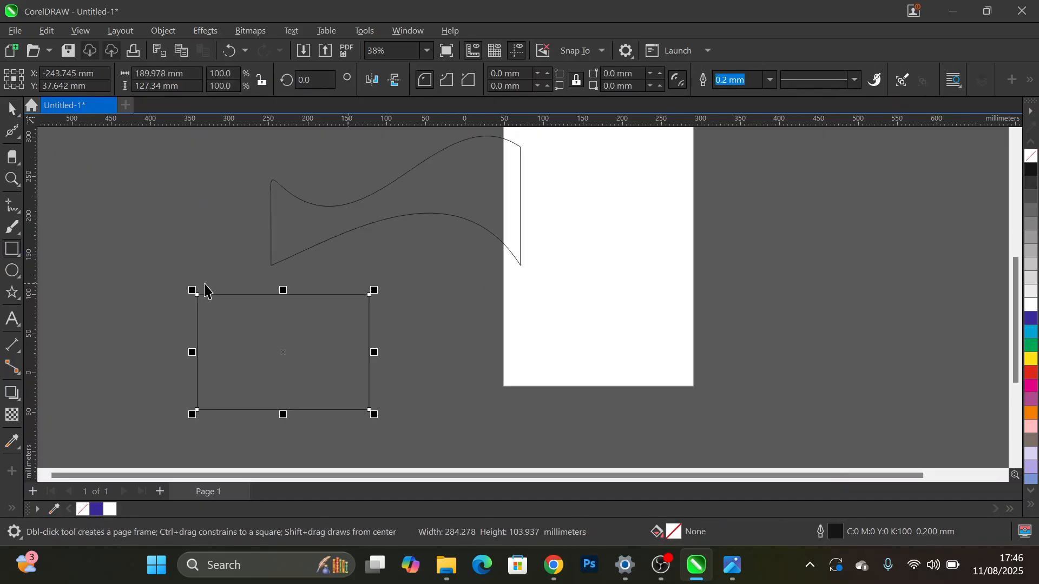
key(space)
scroll(188, 307, up, 1)
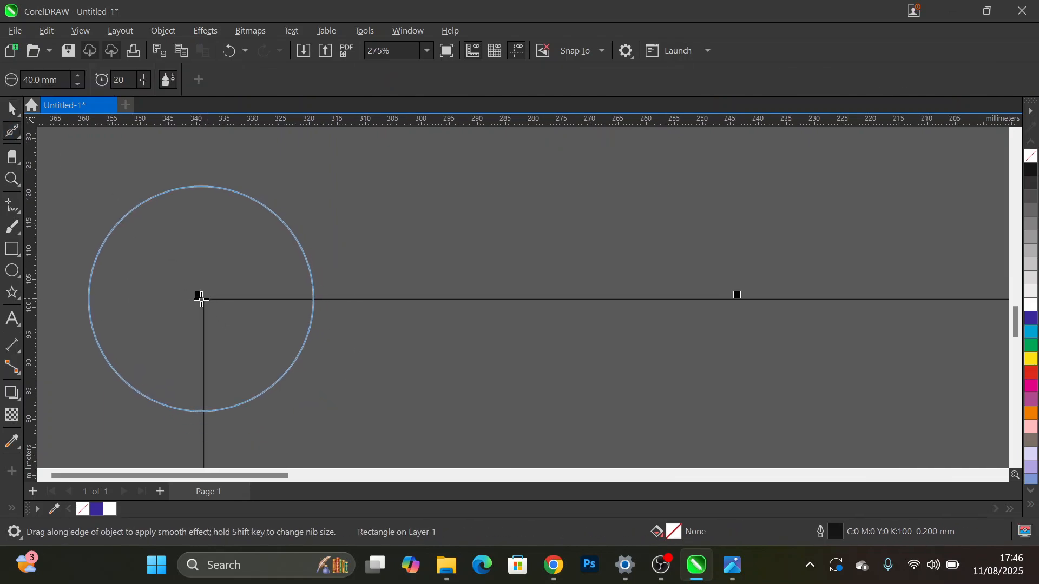
drag(203, 301, 203, 300)
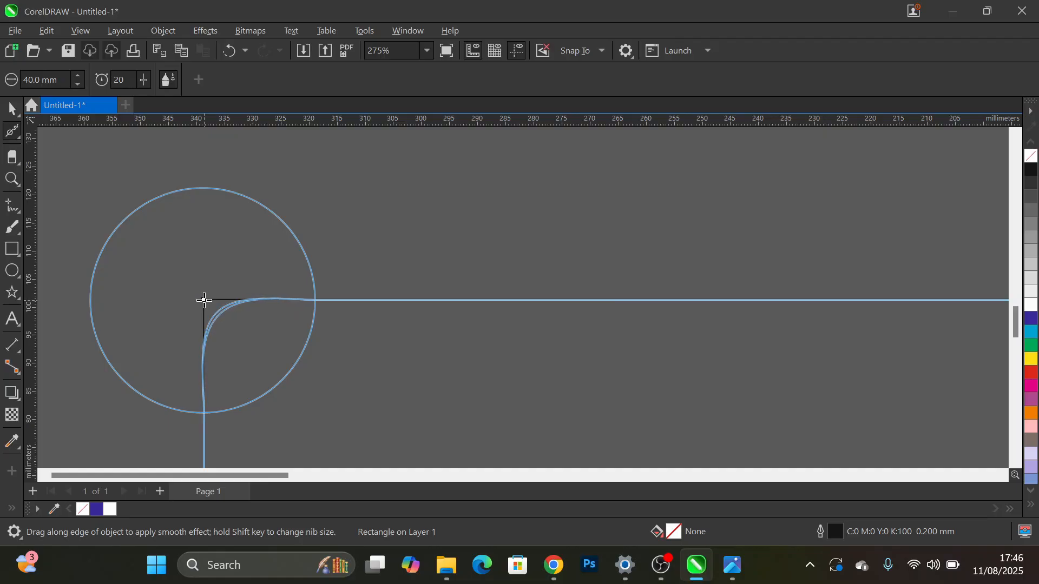
drag(204, 300, 204, 298)
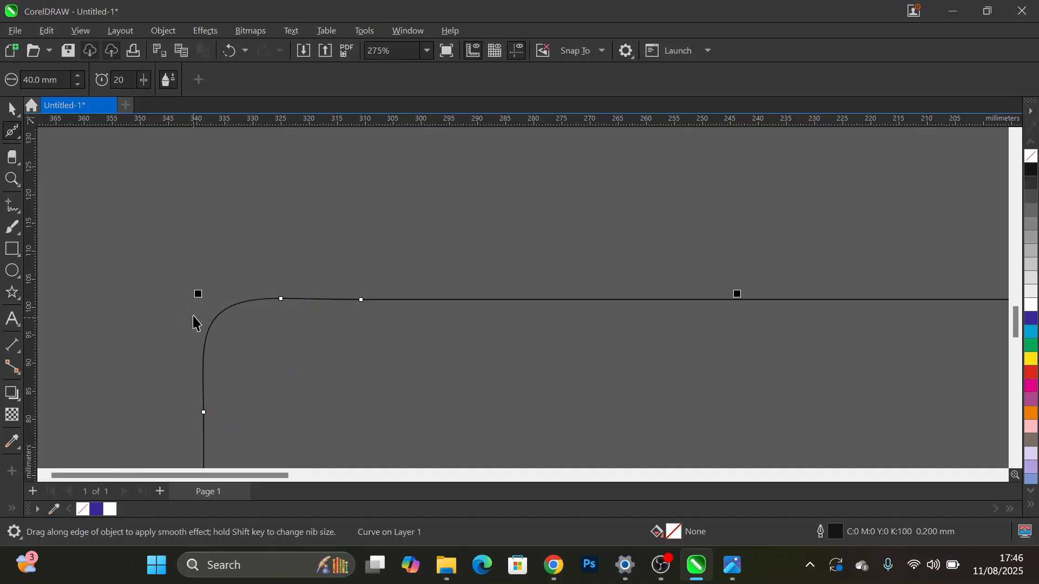
scroll(306, 299, down, 6)
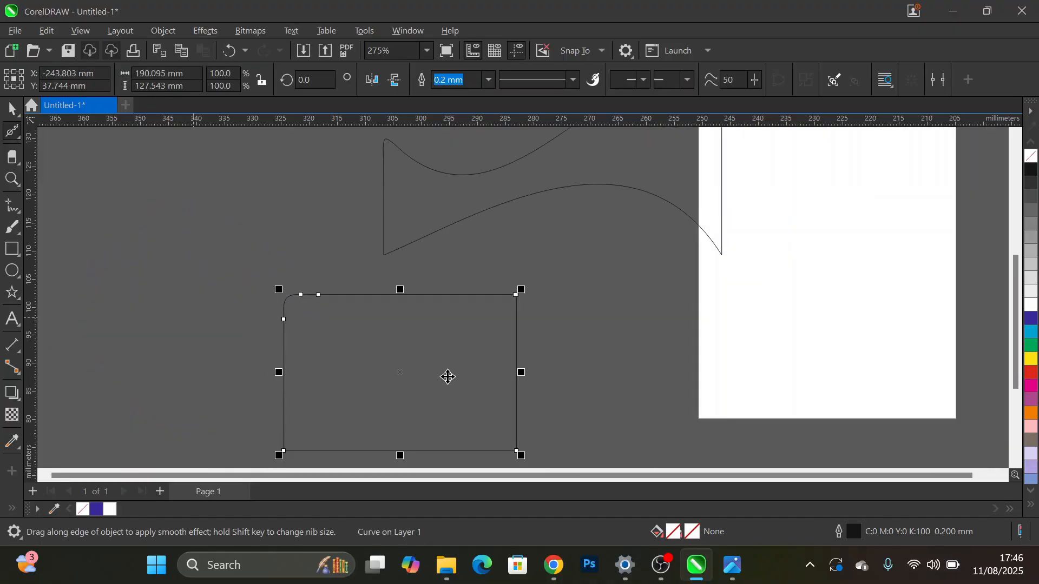
key(space)
drag(394, 364, 313, 298)
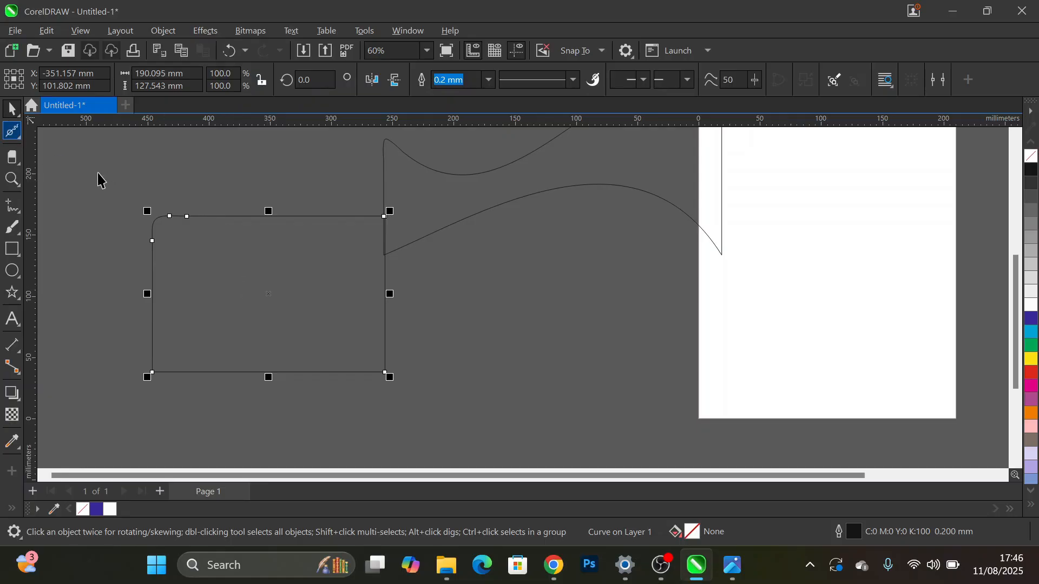
- Push the rounded rectangle's bottom-right corner inward with the Smear tool at a 40 mm nib size and pressure 85
click(21, 140)
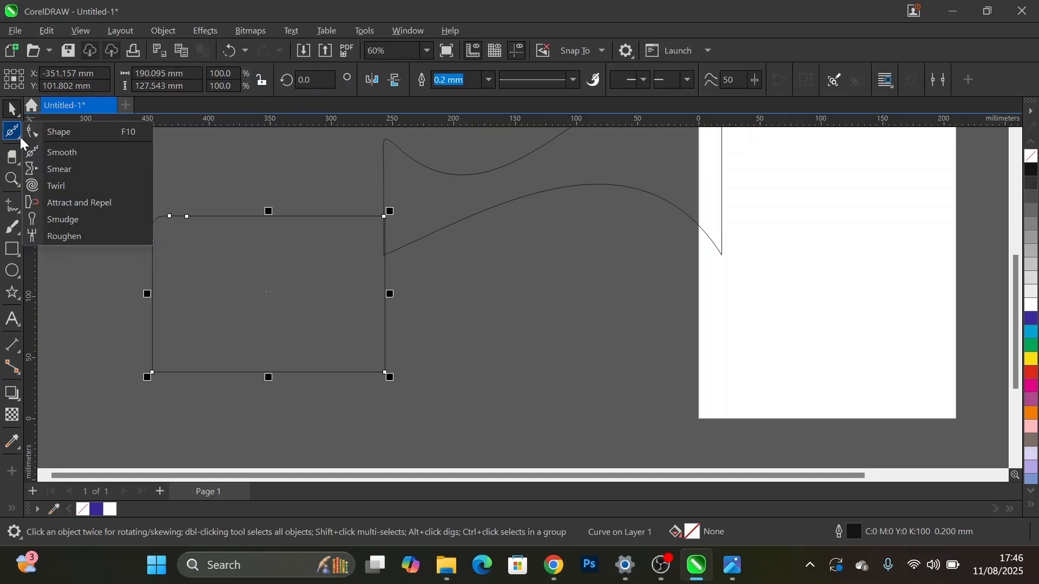
click(70, 174)
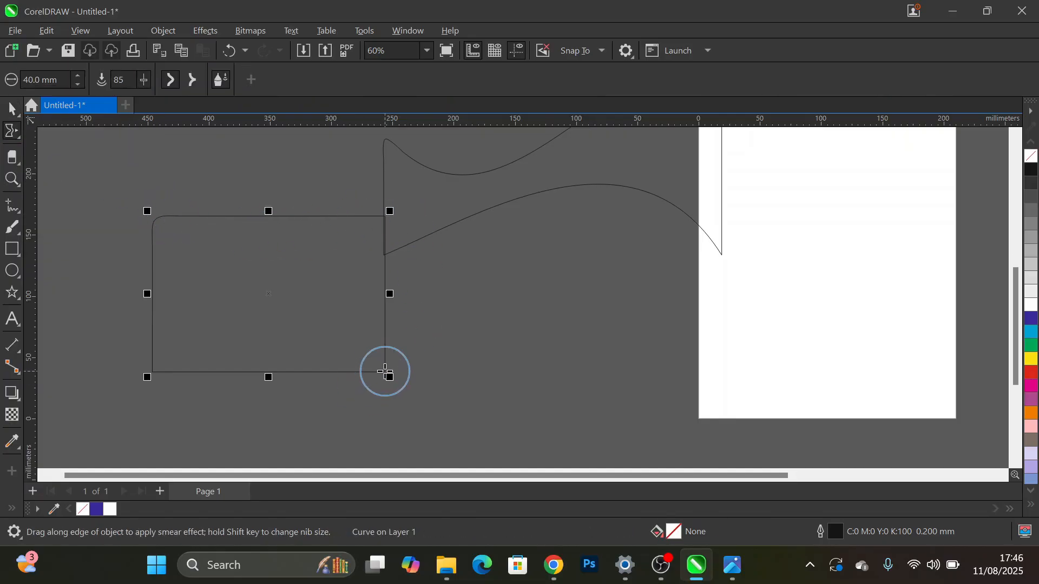
scroll(388, 375, up, 4)
scroll(384, 374, up, 2)
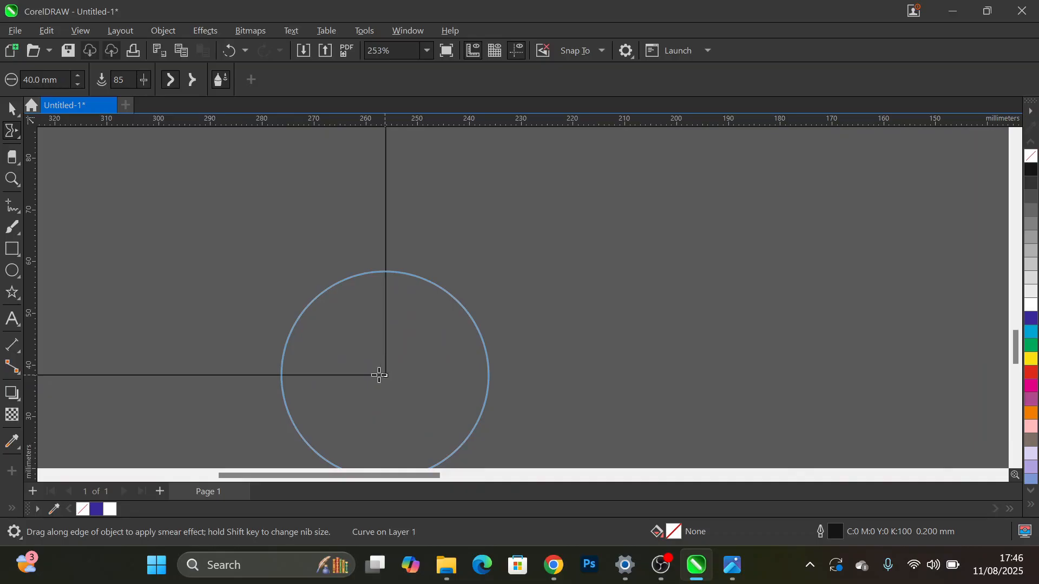
mouse_move(379, 375)
mouse_down()
mouse_move(348, 346)
mouse_move(350, 302)
mouse_move(328, 261)
mouse_up()
- Smear the rectangle's left edge inward just below the rounded corner, and pull its bottom-left corner outward into a spike
scroll(353, 334, down, 2)
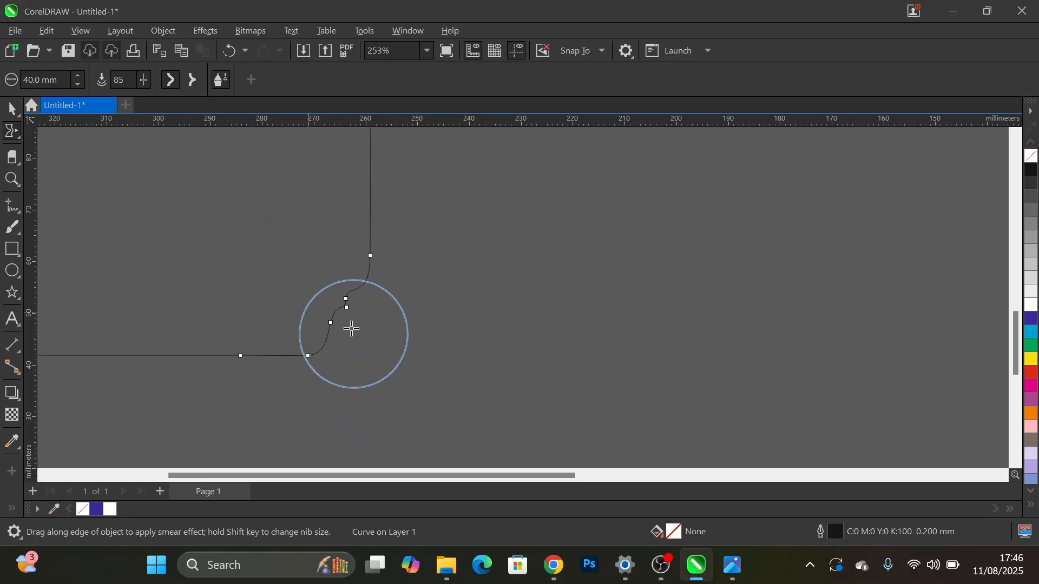
scroll(352, 328, down, 1)
scroll(318, 271, down, 3)
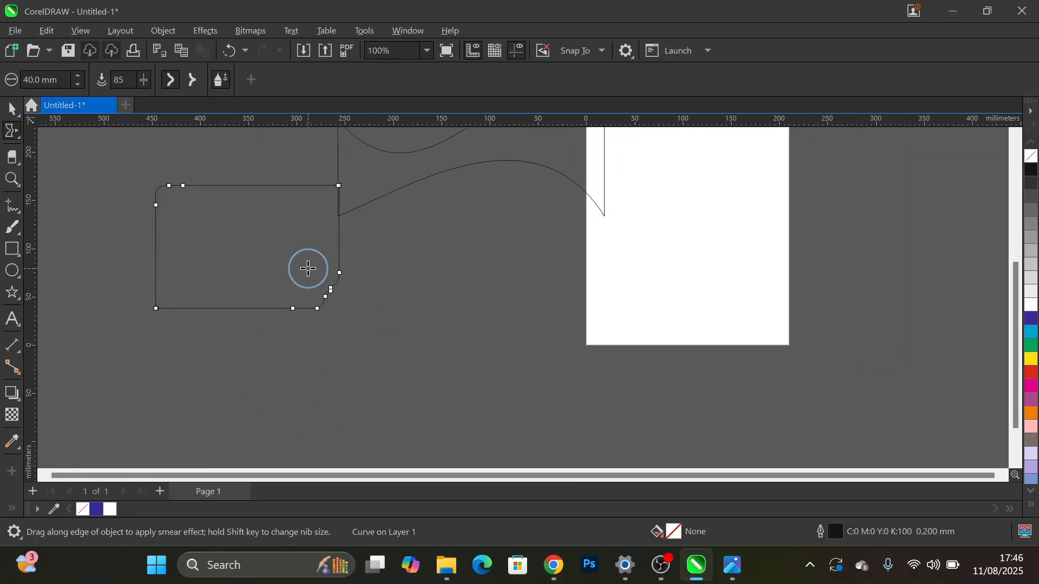
scroll(308, 269, down, 1)
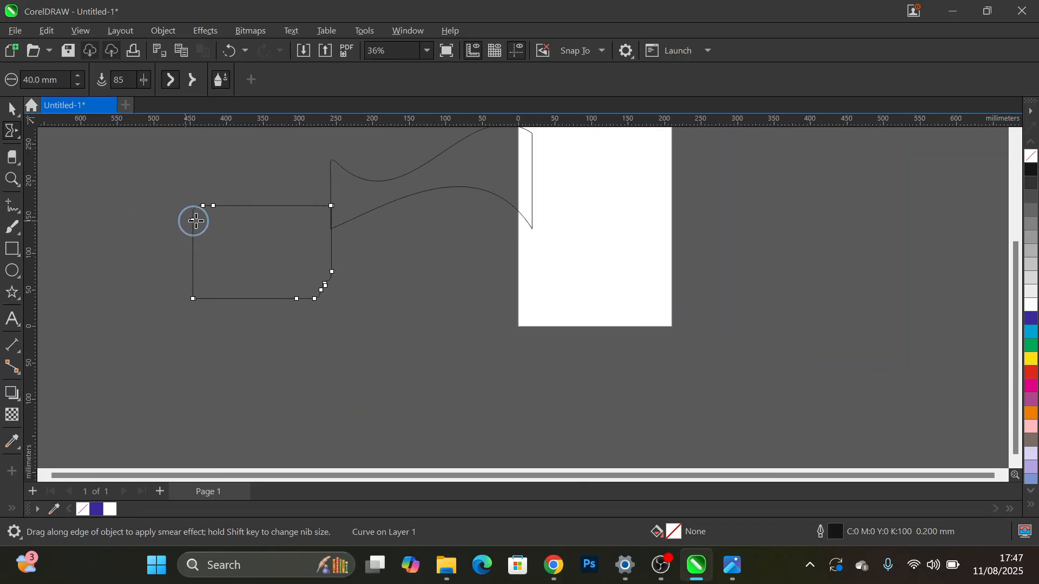
drag(194, 221, 230, 239)
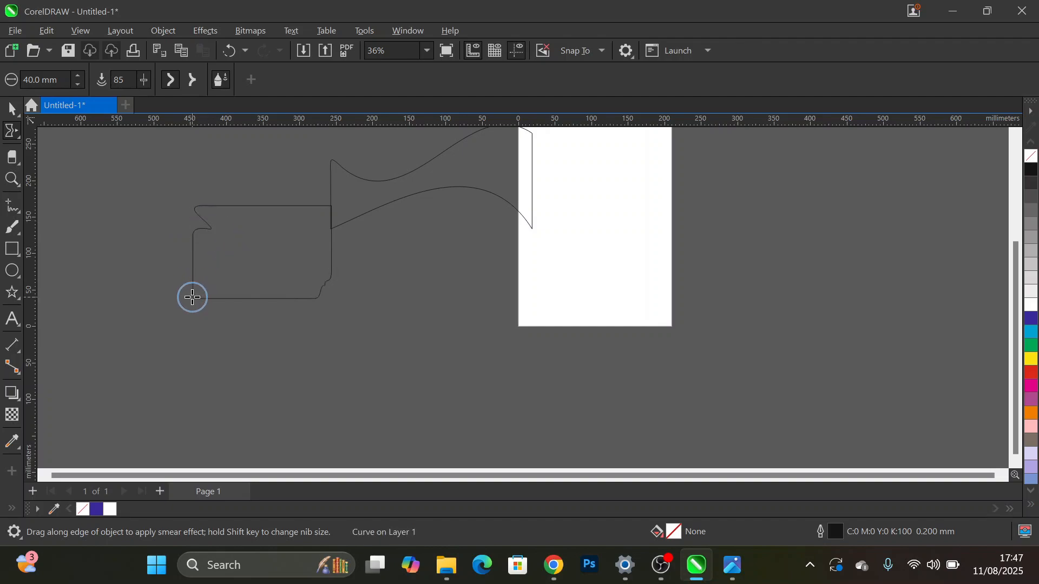
drag(191, 297, 152, 293)
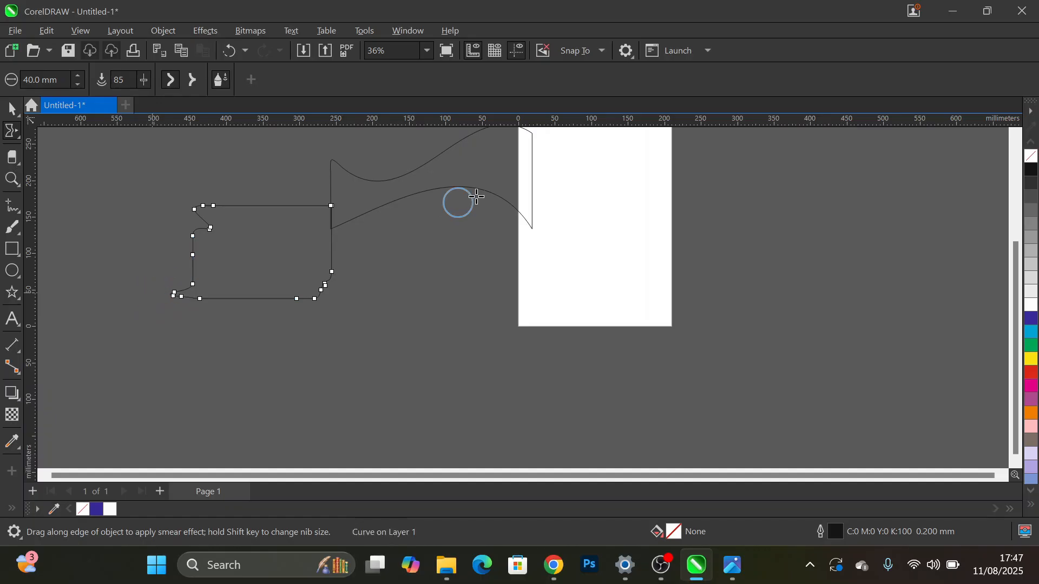
- Smear two inward notches into the rectangle's top edge, and one inward peak and two outward spikes into its bottom edge
drag(288, 206, 276, 249)
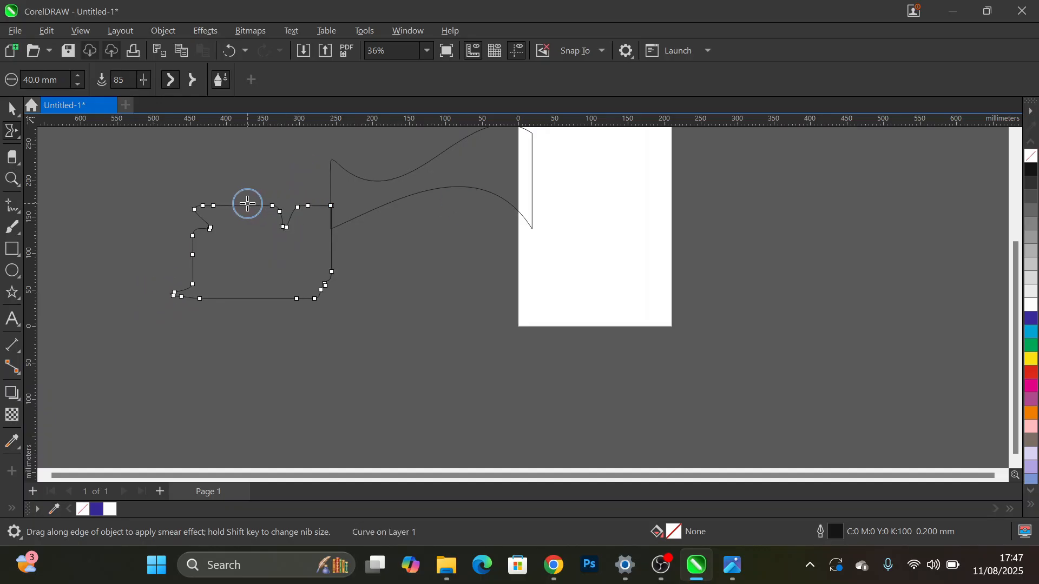
drag(248, 204, 248, 249)
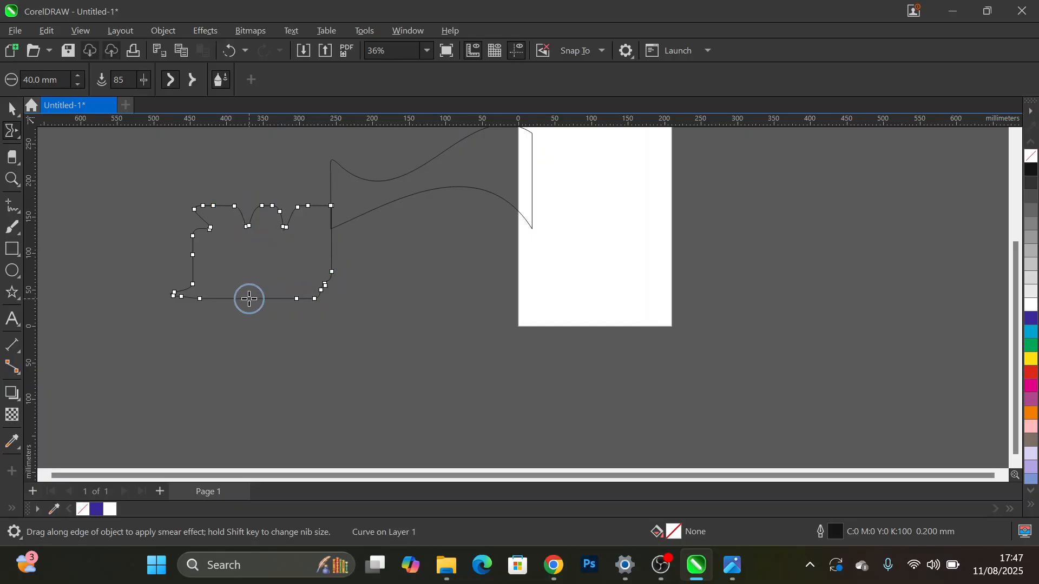
drag(249, 299, 249, 261)
drag(218, 300, 221, 337)
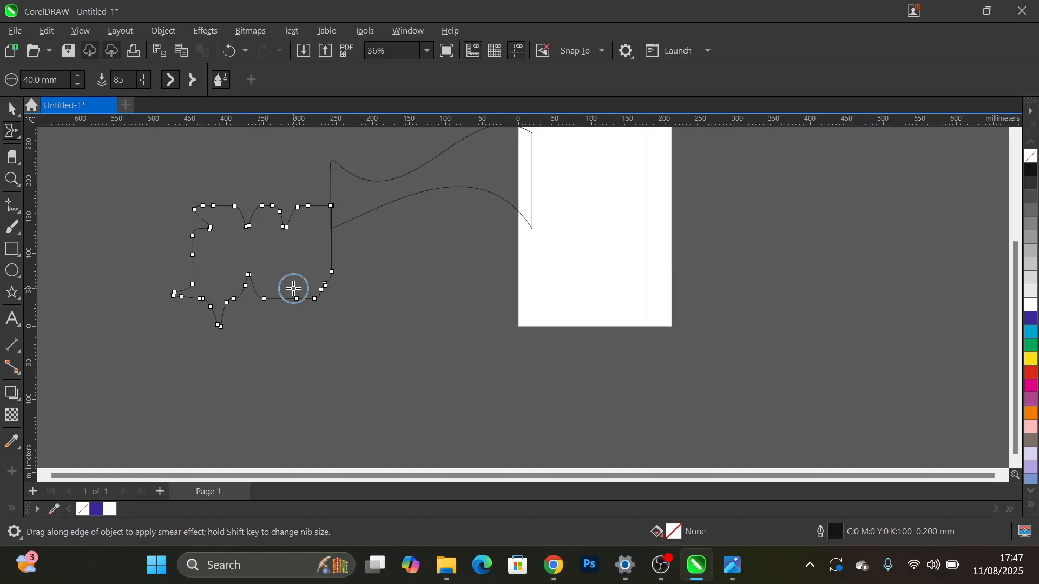
mouse_move(284, 298)
mouse_down()
mouse_move(290, 334)
mouse_move(287, 297)
mouse_move(297, 299)
mouse_move(296, 333)
mouse_up()
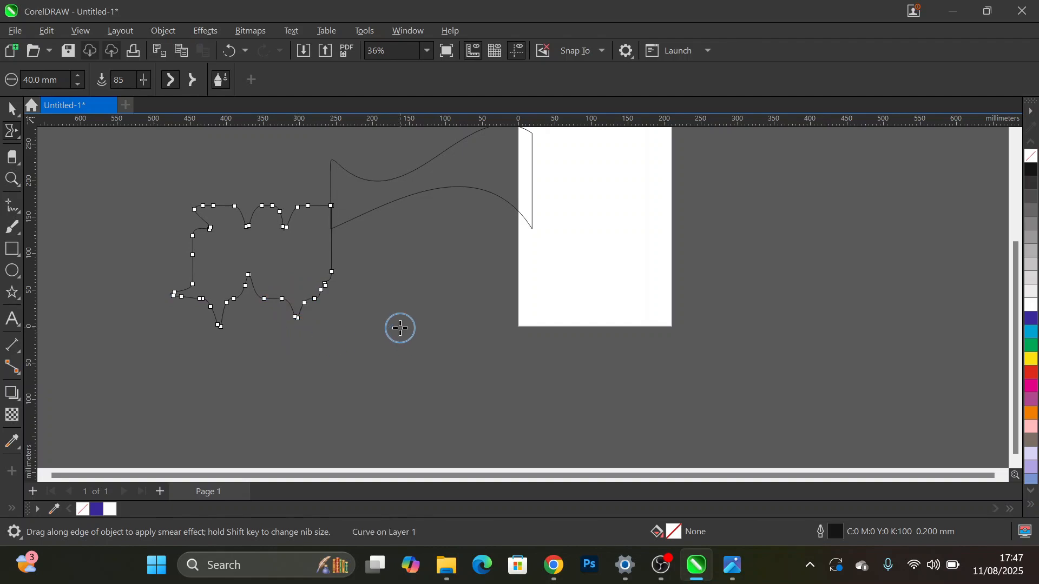
- Move the smeared shape about 58 mm to the left, clear of the wavy shape
key(space)
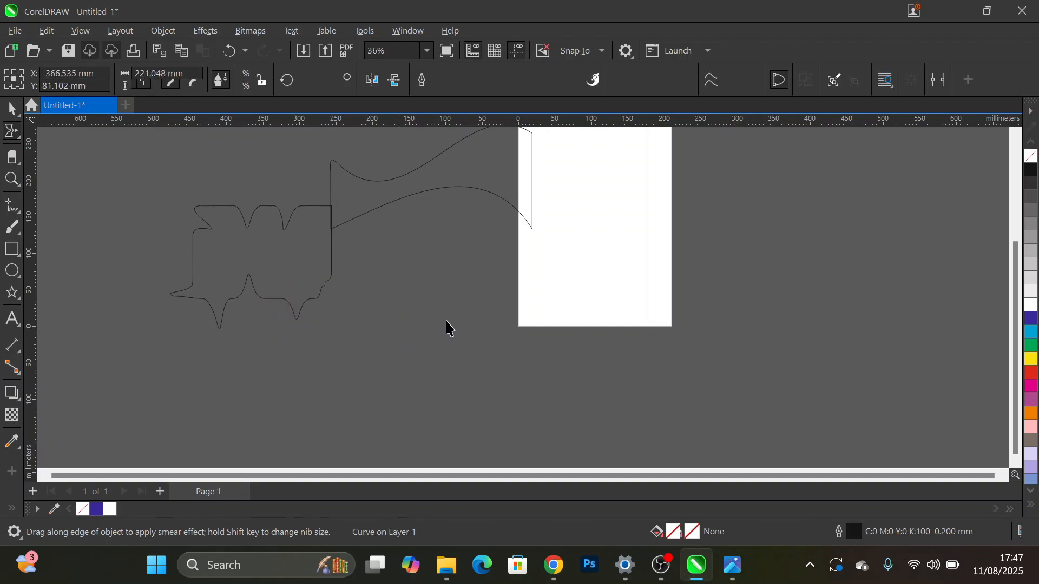
click(446, 319)
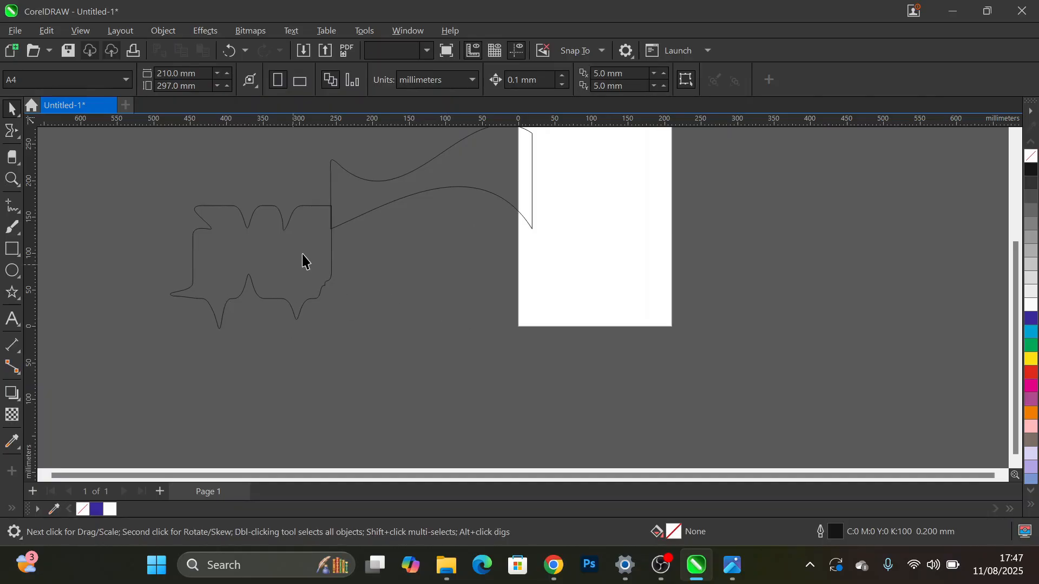
drag(306, 267, 265, 270)
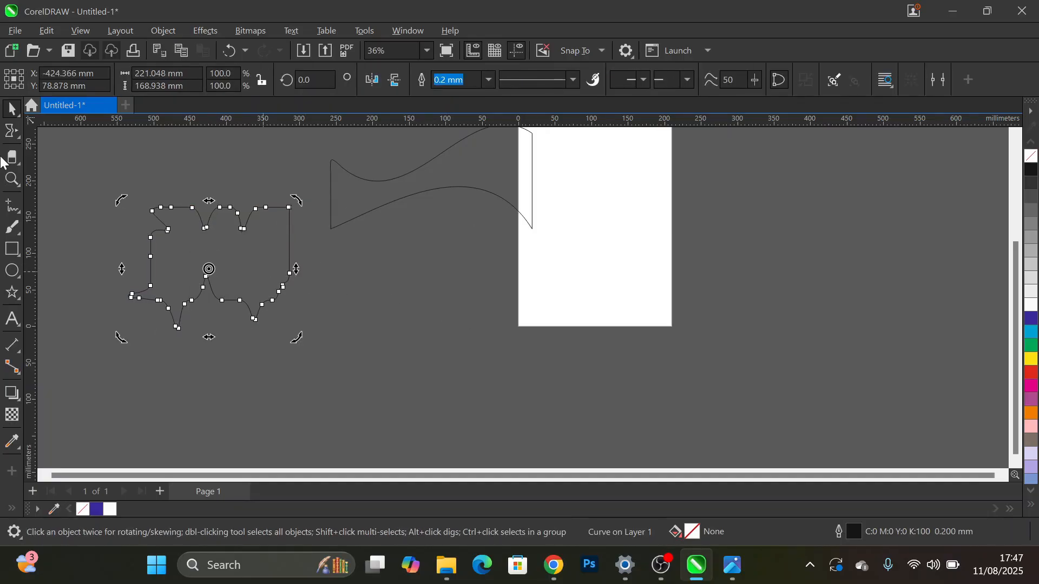
- Draw a rectangle about 310 × 155 mm overlapping the page's bottom edge for trying out the Twirl tool
click(18, 137)
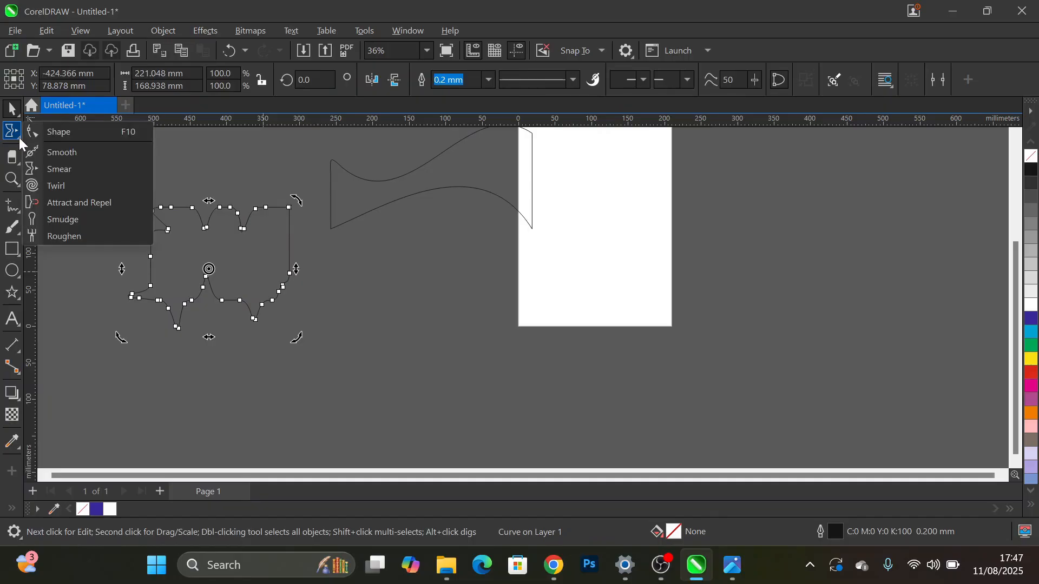
click(82, 188)
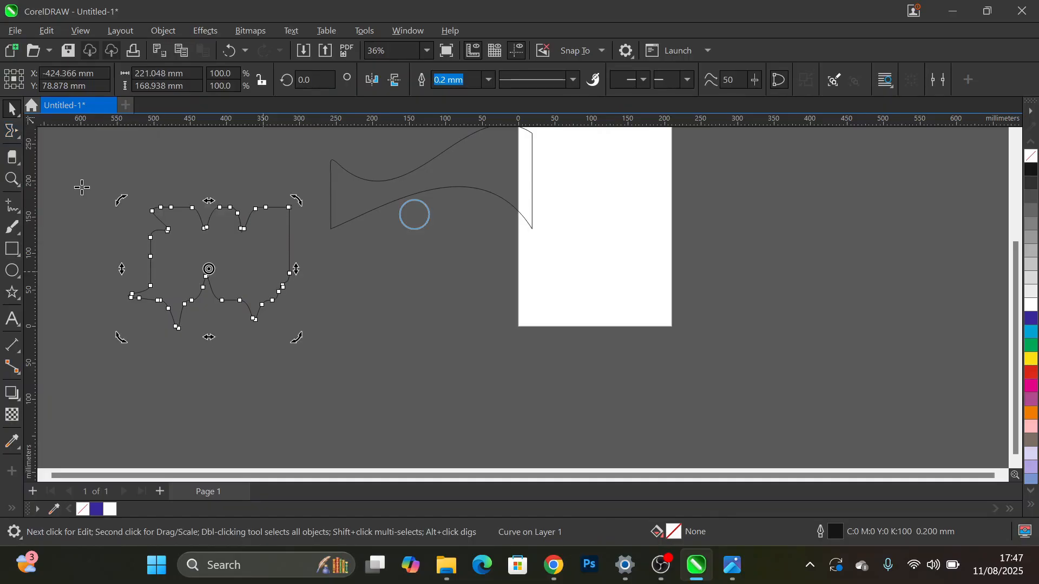
click(13, 249)
drag(406, 299, 631, 411)
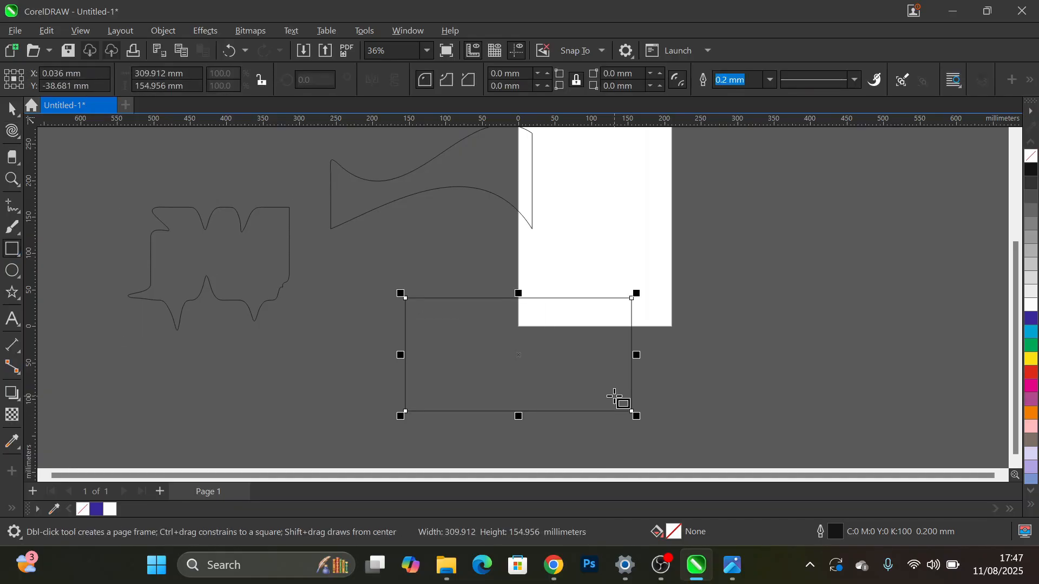
- Add two tight swirls to the new rectangle's top edge with the counterclockwise Twirl tool, 40 mm nib and rate 50
click(13, 131)
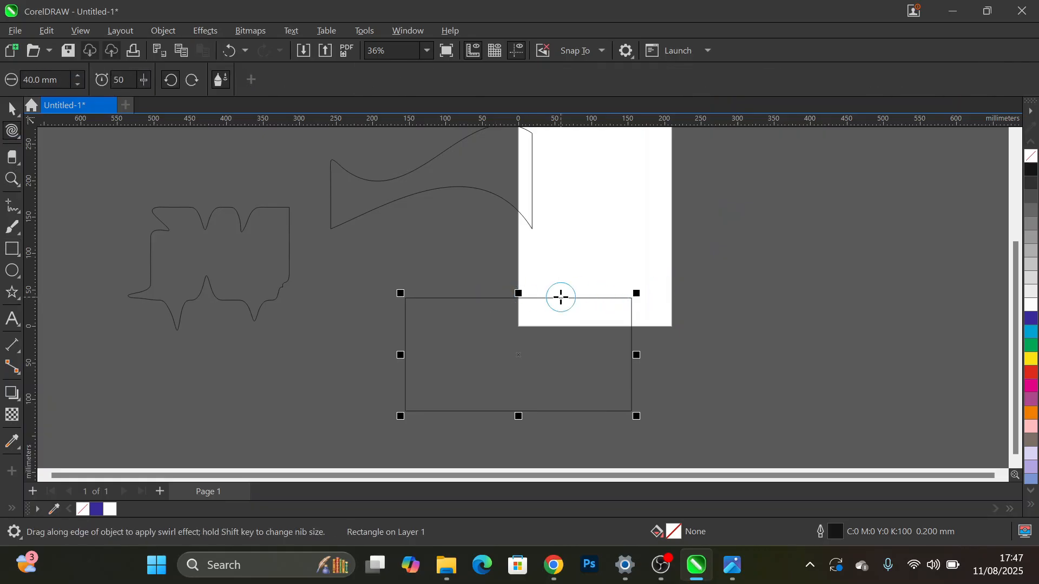
drag(561, 298, 561, 298)
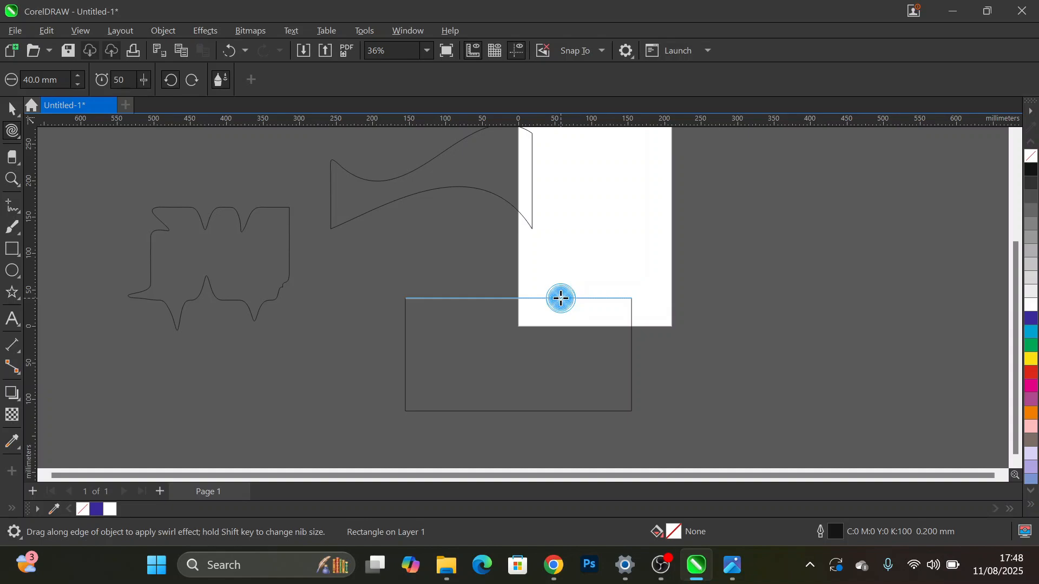
drag(561, 299, 561, 299)
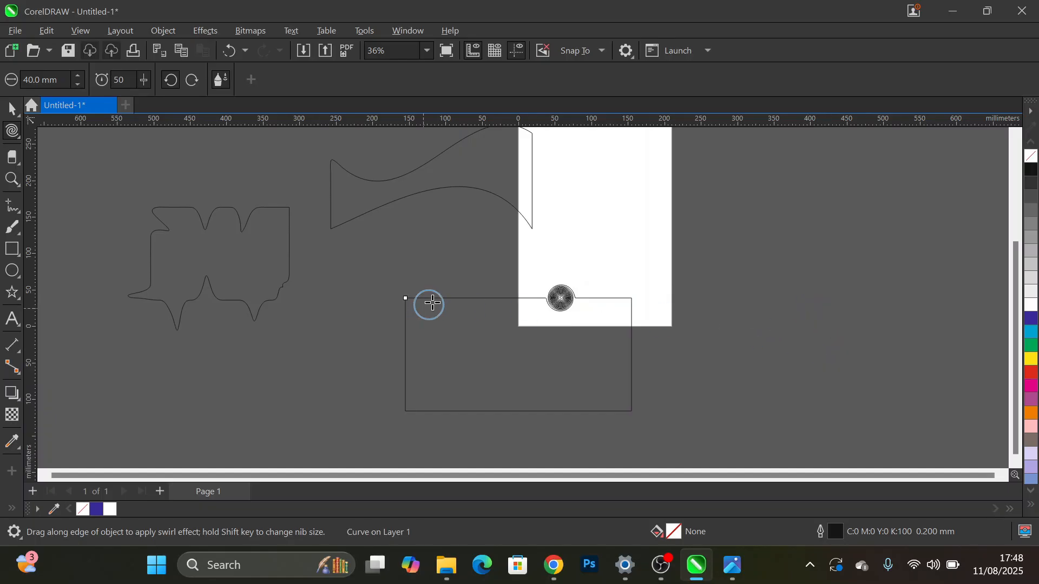
drag(437, 298, 437, 298)
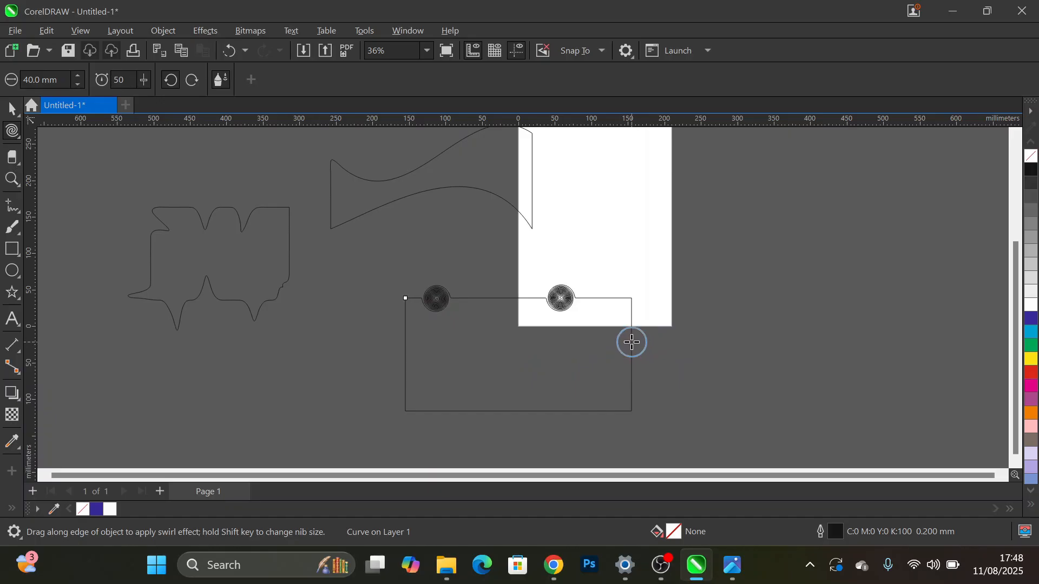
- Twirl the rectangle's right edge, and sweep swirls along its bottom and left edges, leaving the shape deselected
mouse_move(632, 341)
mouse_down()
mouse_move(662, 355)
mouse_move(632, 349)
mouse_move(622, 378)
mouse_up()
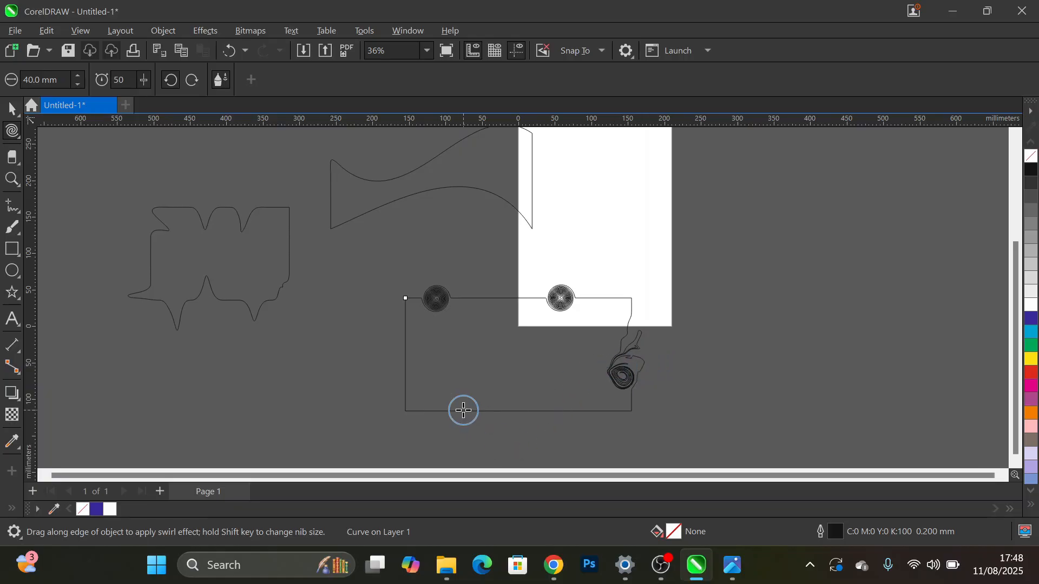
mouse_move(464, 410)
mouse_down()
mouse_move(504, 414)
mouse_move(513, 379)
mouse_move(506, 396)
mouse_move(511, 386)
mouse_move(523, 402)
mouse_move(510, 392)
mouse_move(514, 369)
mouse_move(506, 386)
mouse_move(517, 387)
mouse_move(518, 409)
mouse_move(629, 412)
mouse_move(419, 410)
mouse_move(408, 400)
mouse_move(413, 352)
mouse_up()
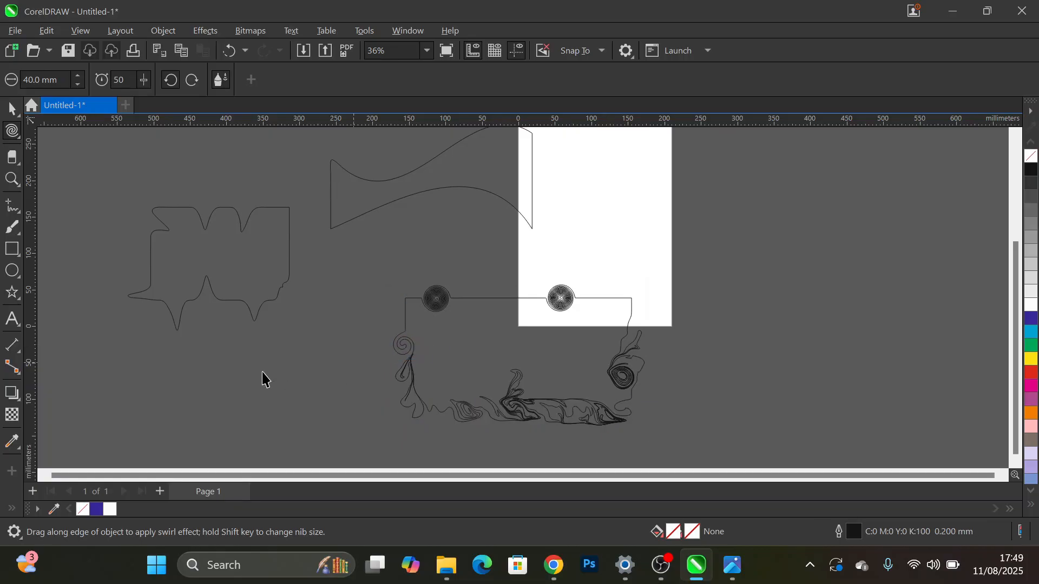
key(space)
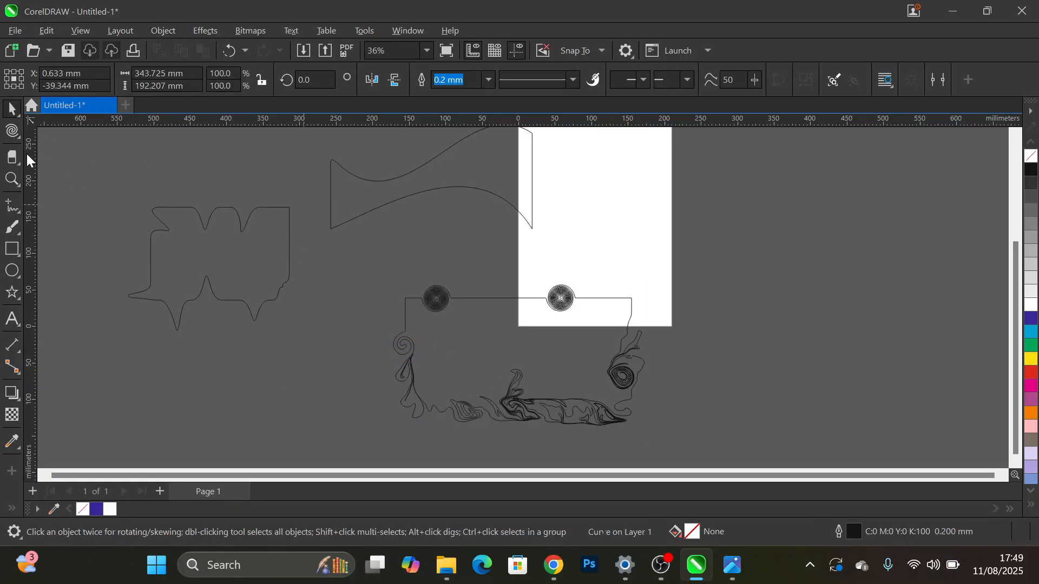
key(Escape)
- Pull the wavy shape's lower edge downward near its middle with the Attract and Repel tool at a 40 mm nib size
click(20, 136)
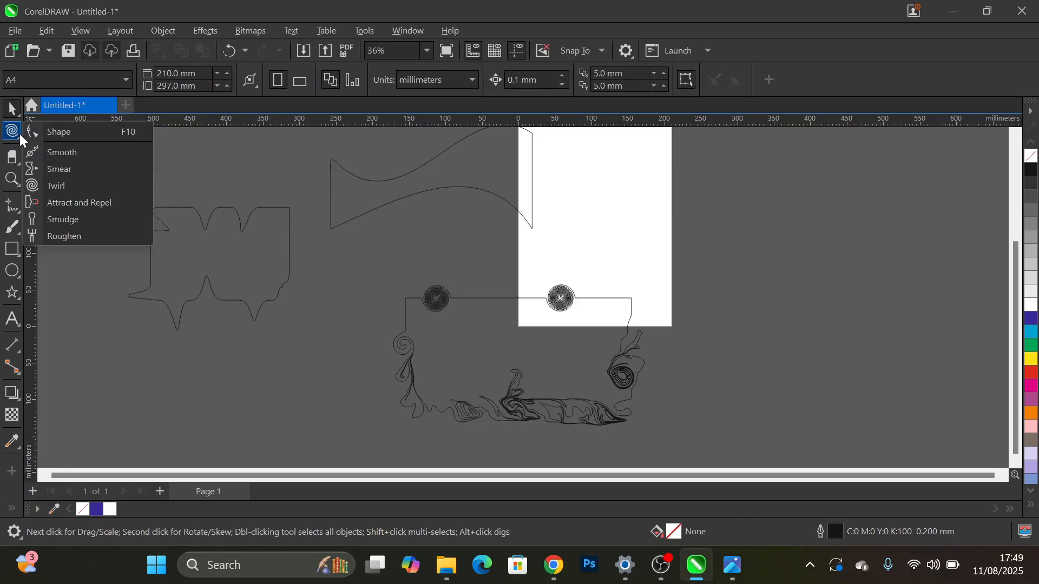
click(99, 201)
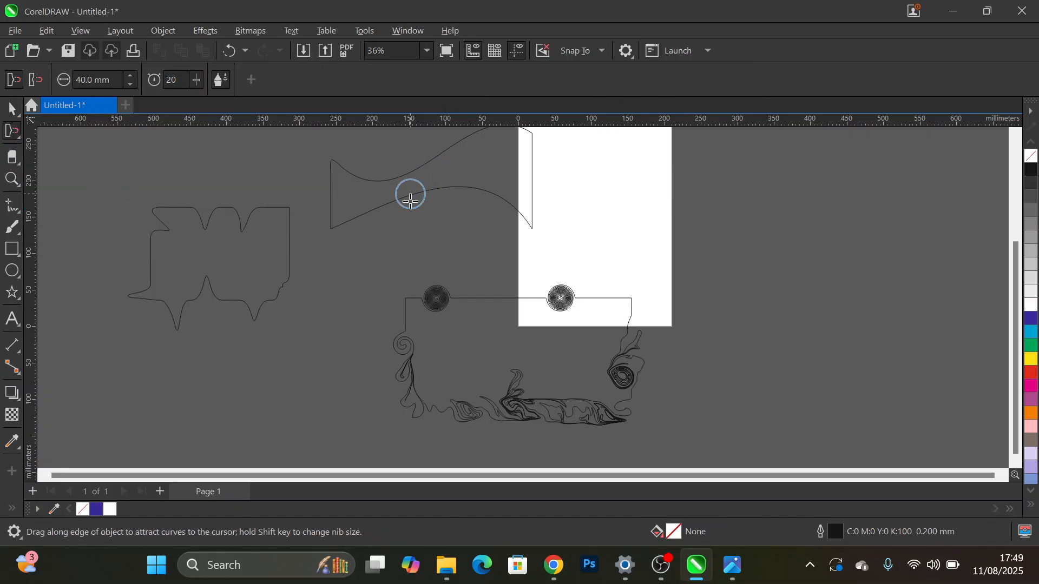
click(511, 188)
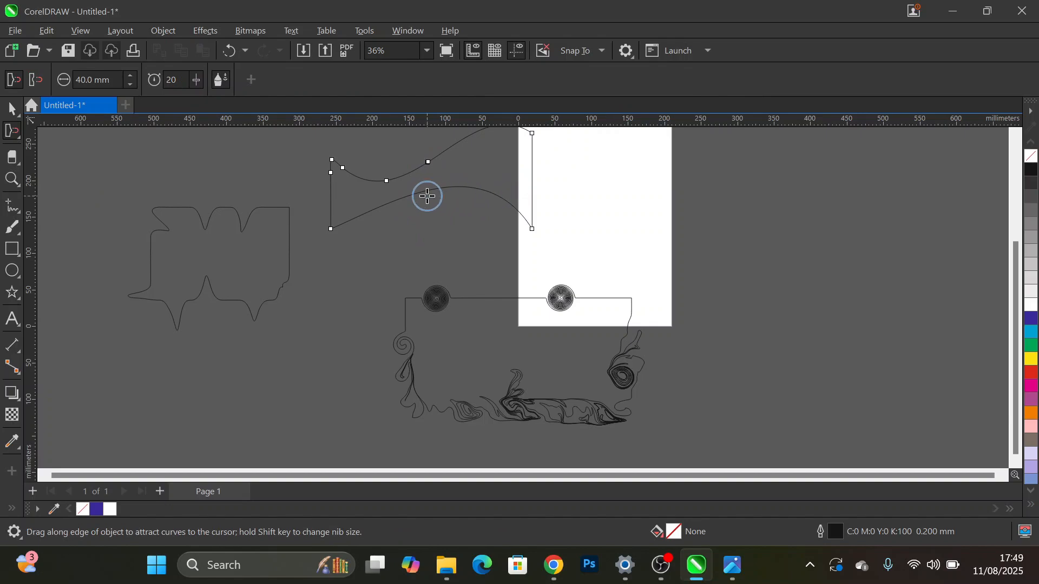
mouse_move(424, 190)
mouse_down()
mouse_move(420, 234)
mouse_move(433, 224)
mouse_up()
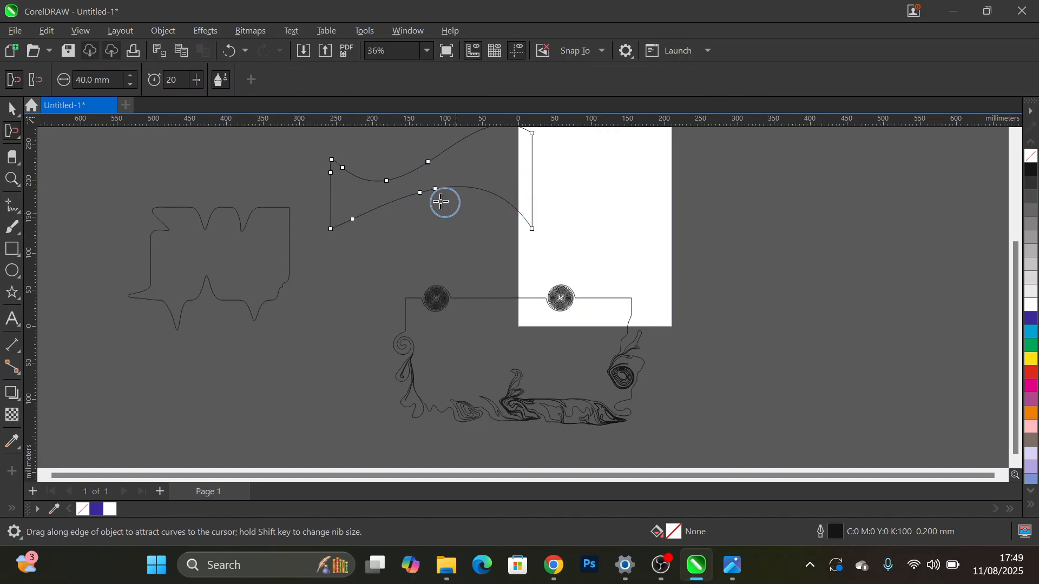
mouse_move(433, 189)
mouse_down()
mouse_move(448, 159)
mouse_move(462, 190)
mouse_move(443, 167)
mouse_up()
scroll(443, 157, up, 3)
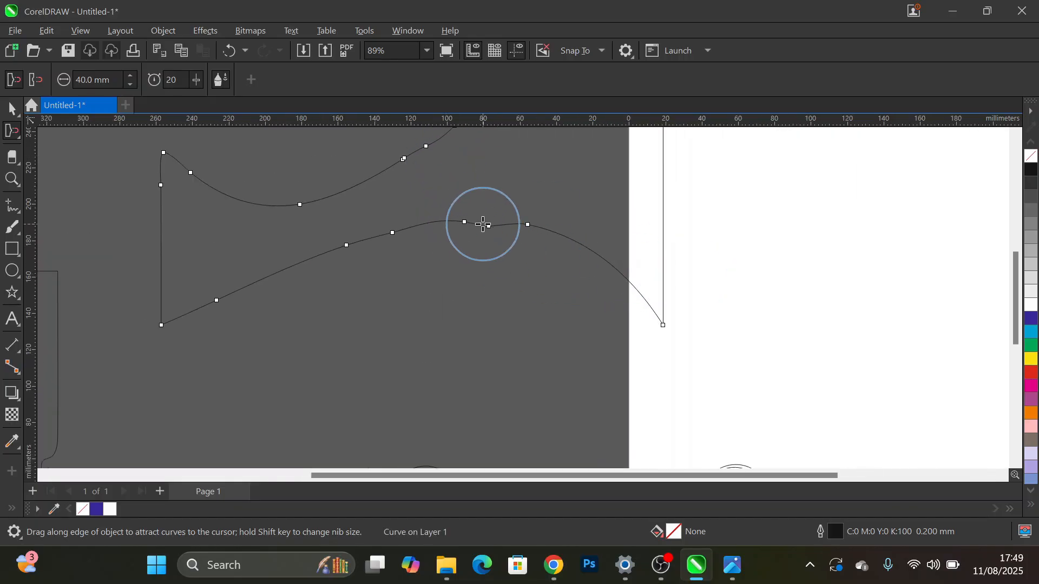
key(ctrl+z)
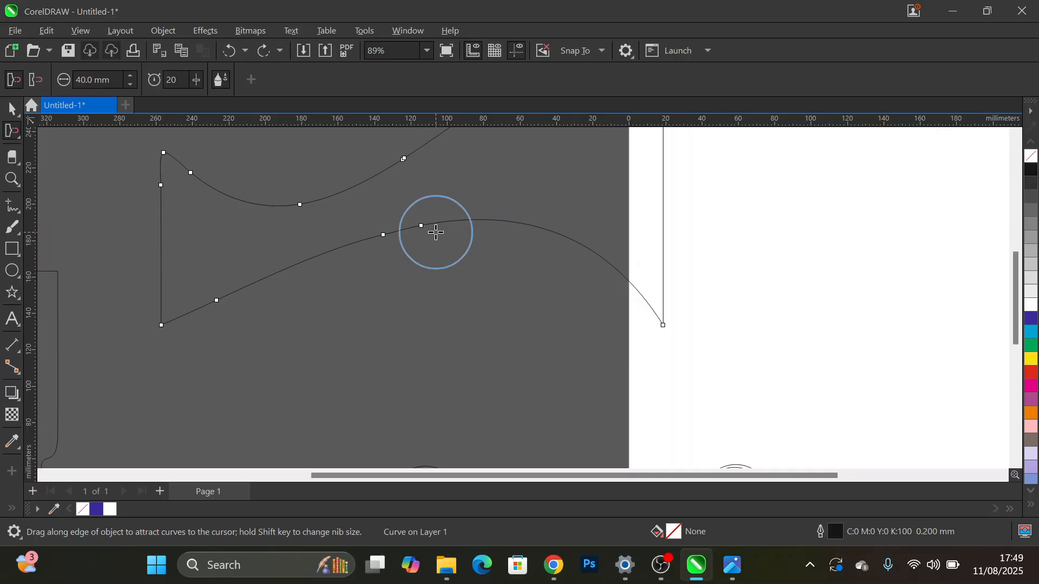
key(ctrl+z)
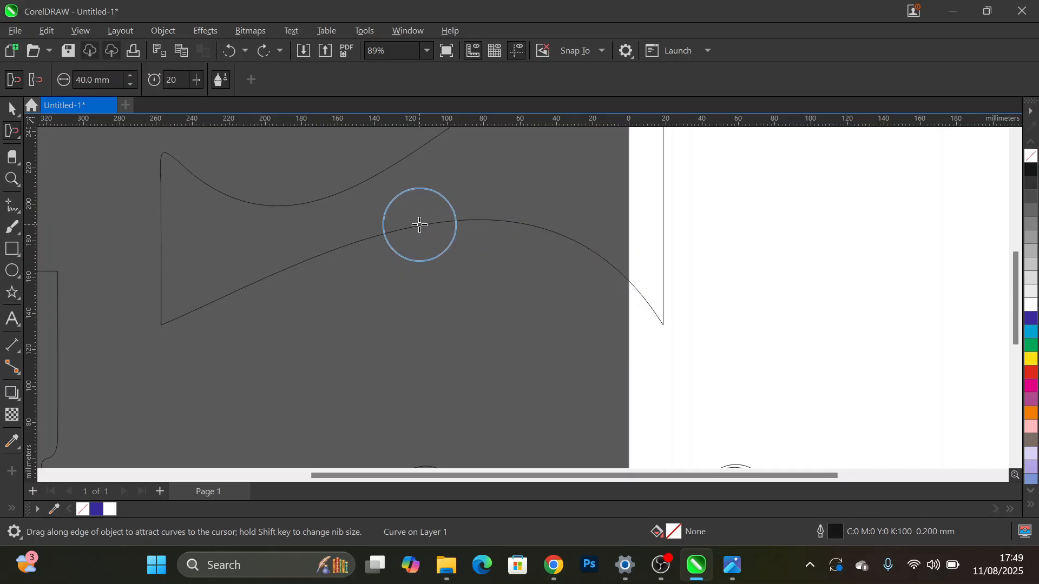
- Pinch the wavy shape's upper and lower edges together at two places, near its middle and further left, with the attract mode
drag(420, 223, 412, 182)
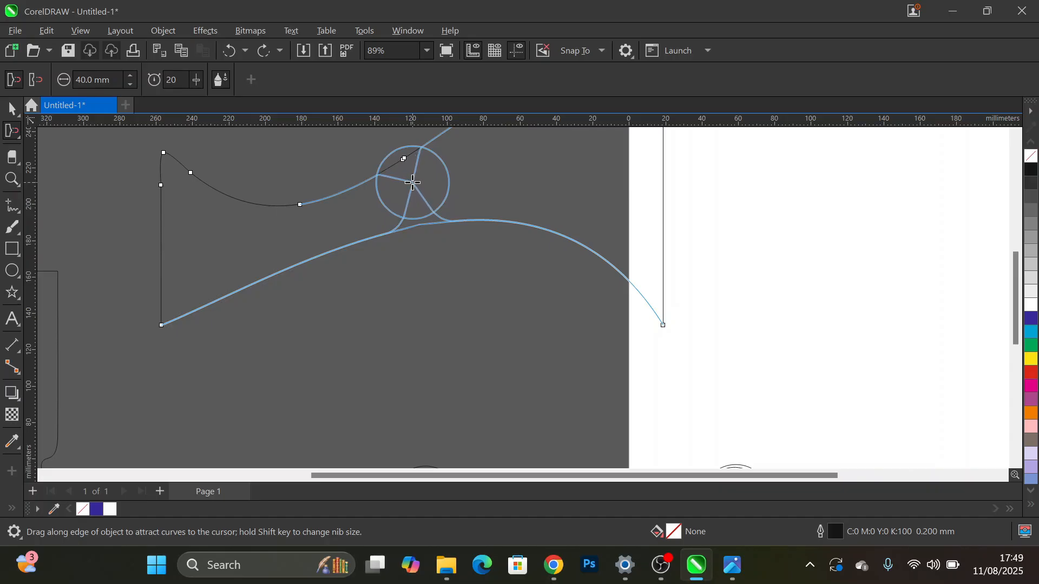
mouse_move(413, 182)
mouse_down()
mouse_move(458, 263)
mouse_move(442, 196)
mouse_move(422, 182)
mouse_up()
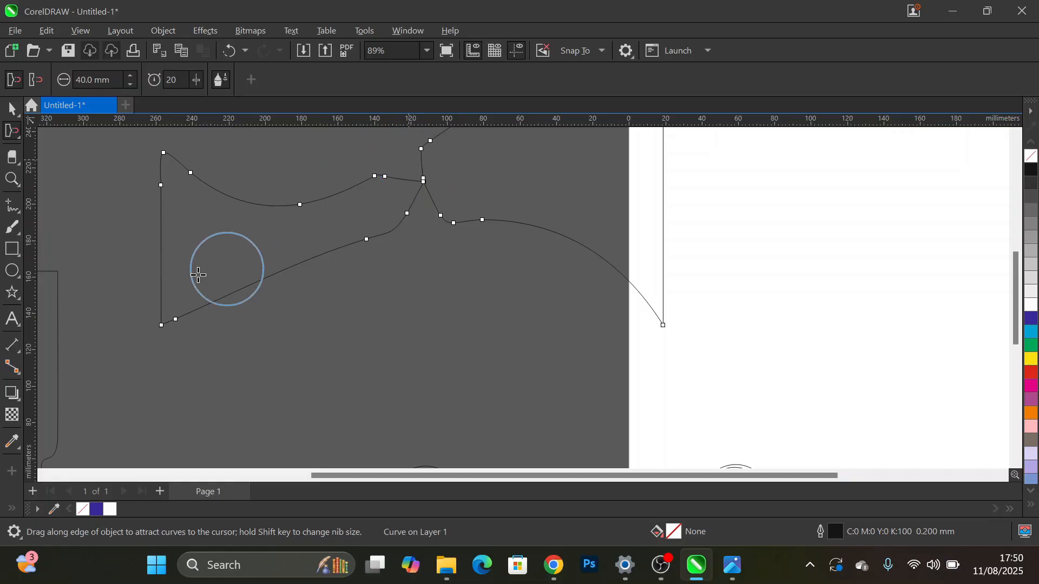
click(308, 261)
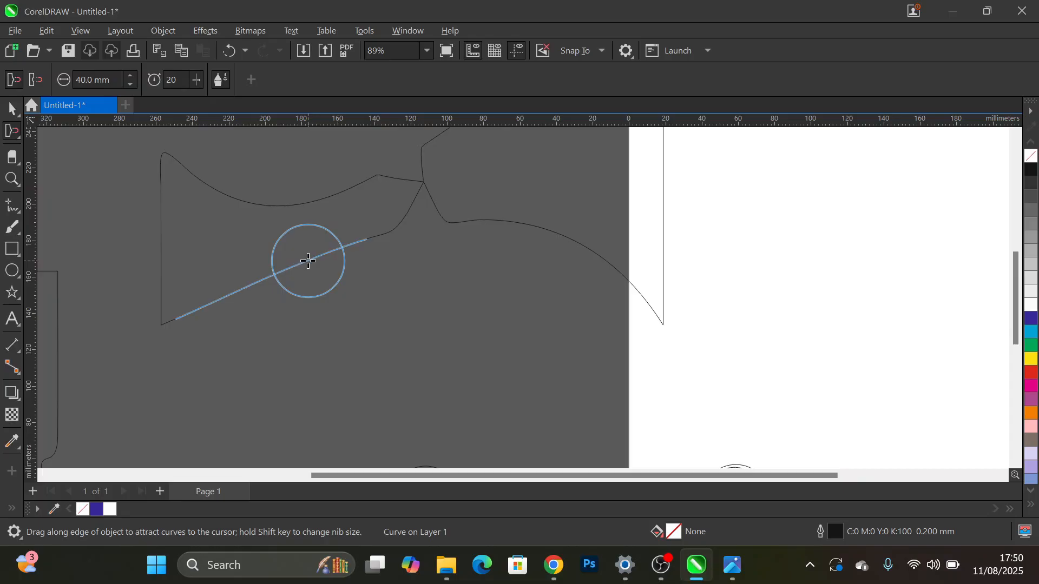
drag(308, 261, 299, 233)
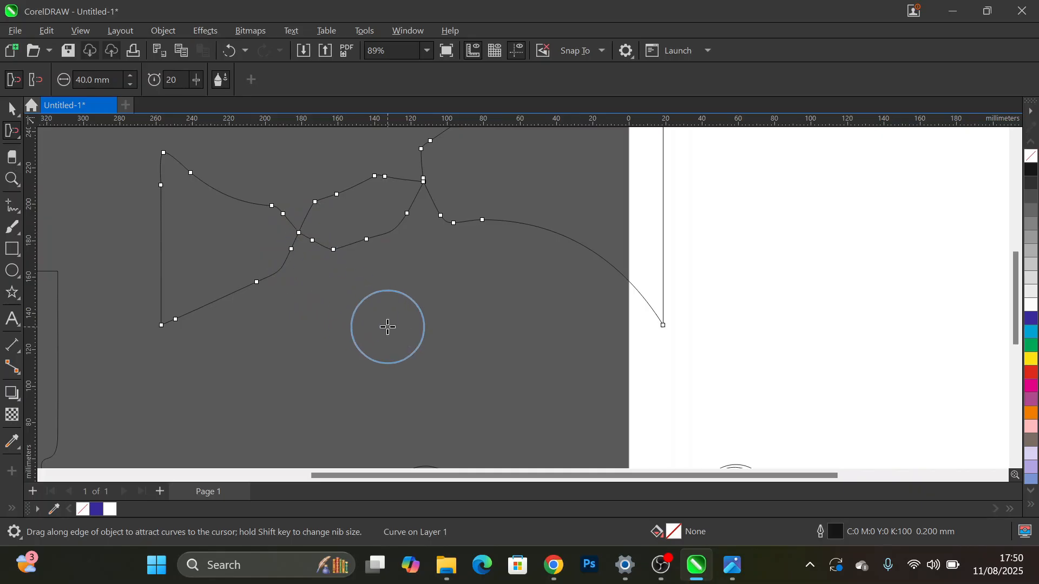
scroll(388, 326, down, 2)
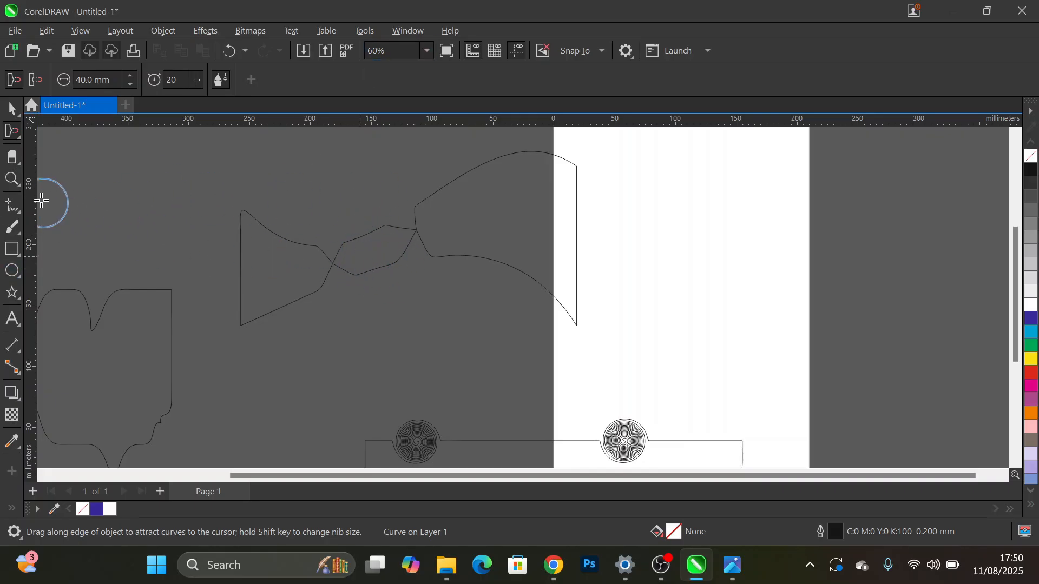
click(16, 271)
drag(373, 245, 379, 252)
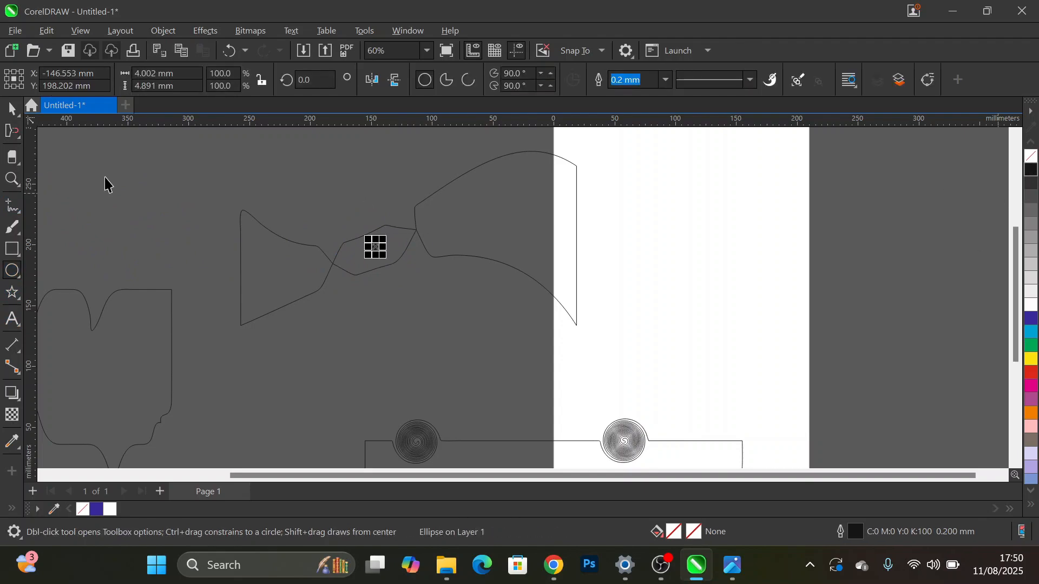
click(11, 109)
click(193, 163)
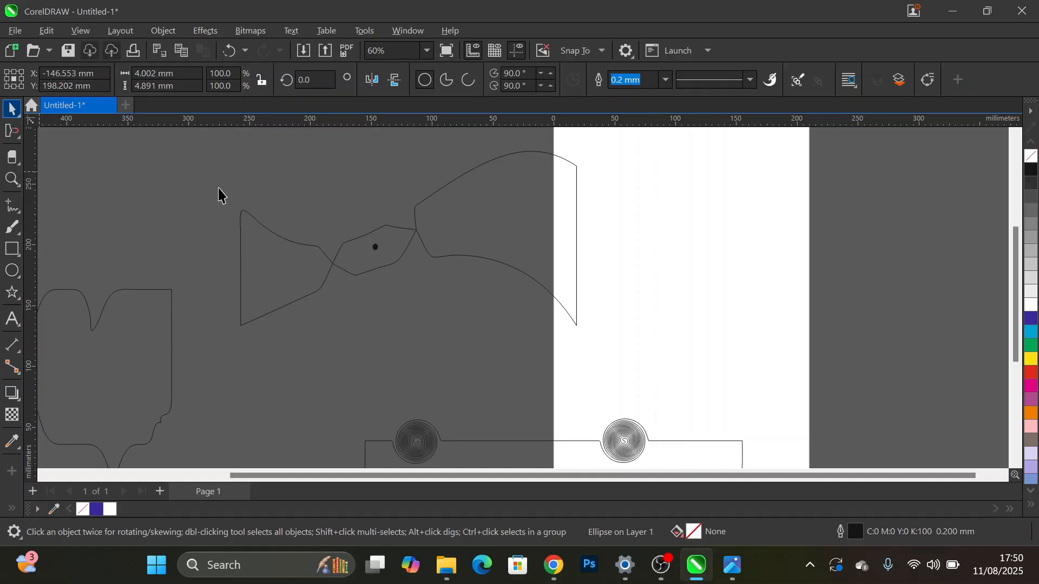
click(269, 238)
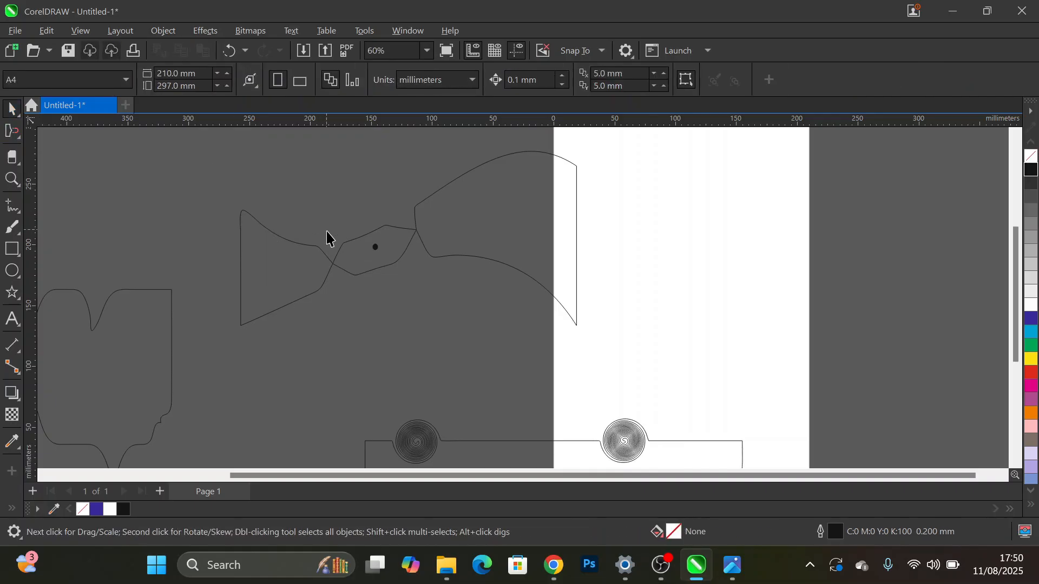
key(ctrl+z)
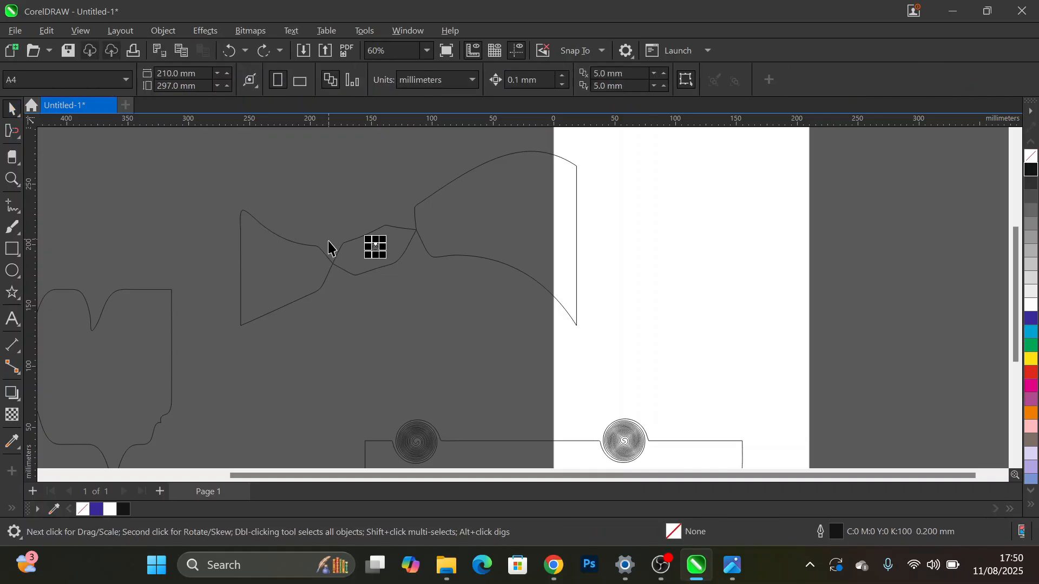
key(ctrl+z)
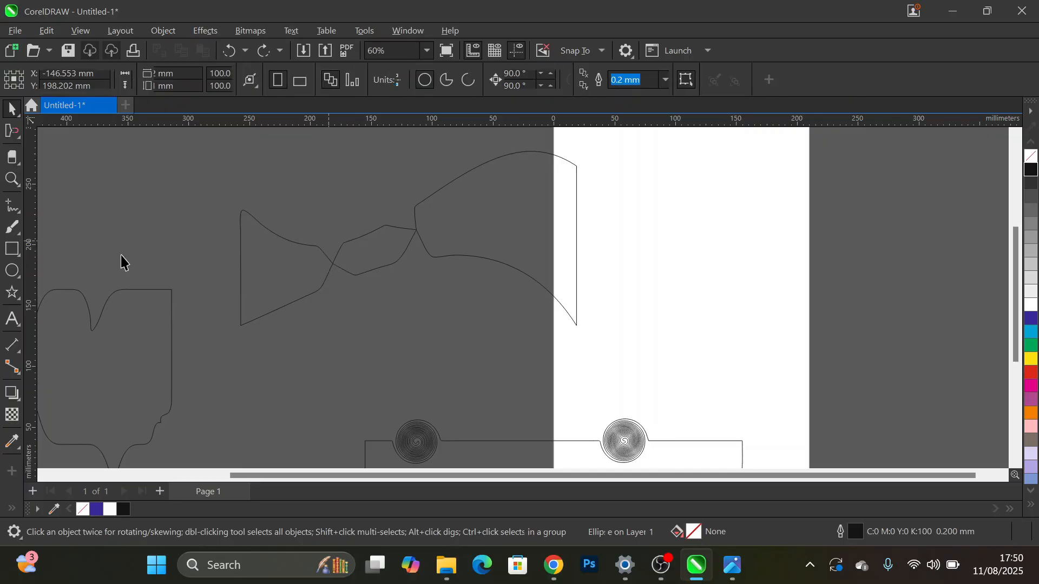
- Pull a thin spike about 38 mm long down from the wavy shape's upper-left edge with the Smudge tool
click(18, 139)
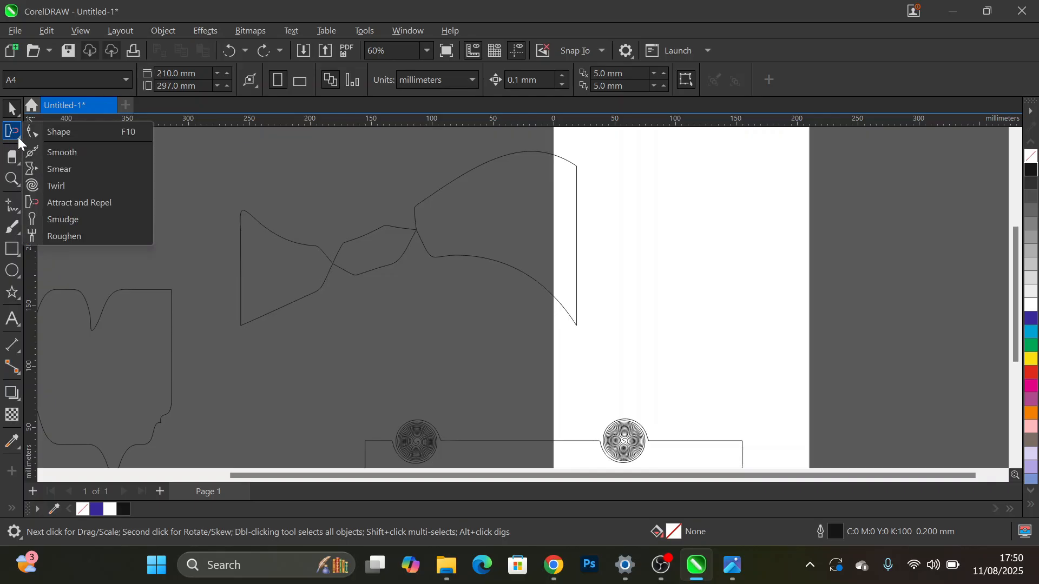
click(19, 163)
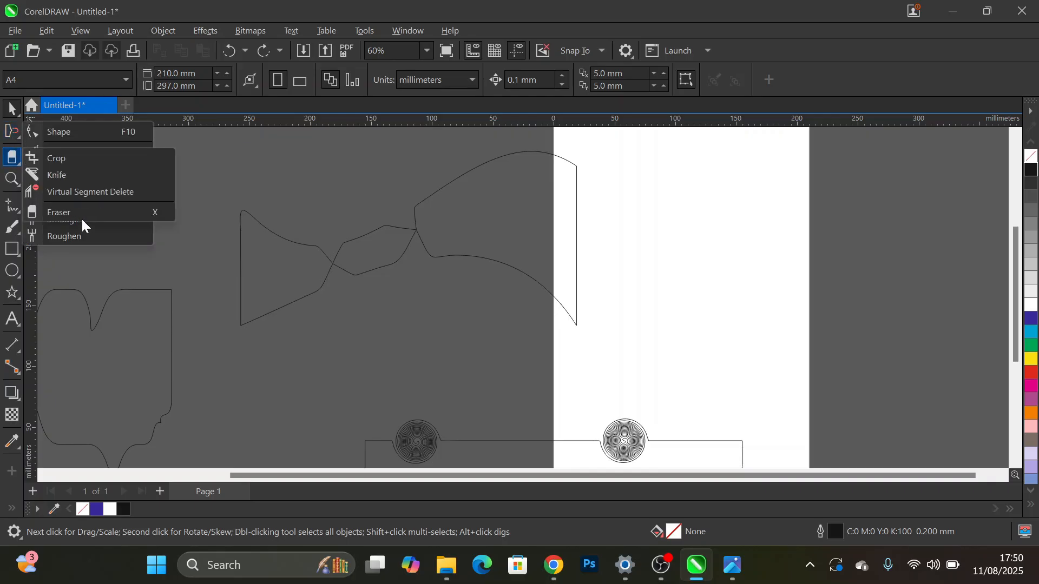
click(81, 218)
click(20, 139)
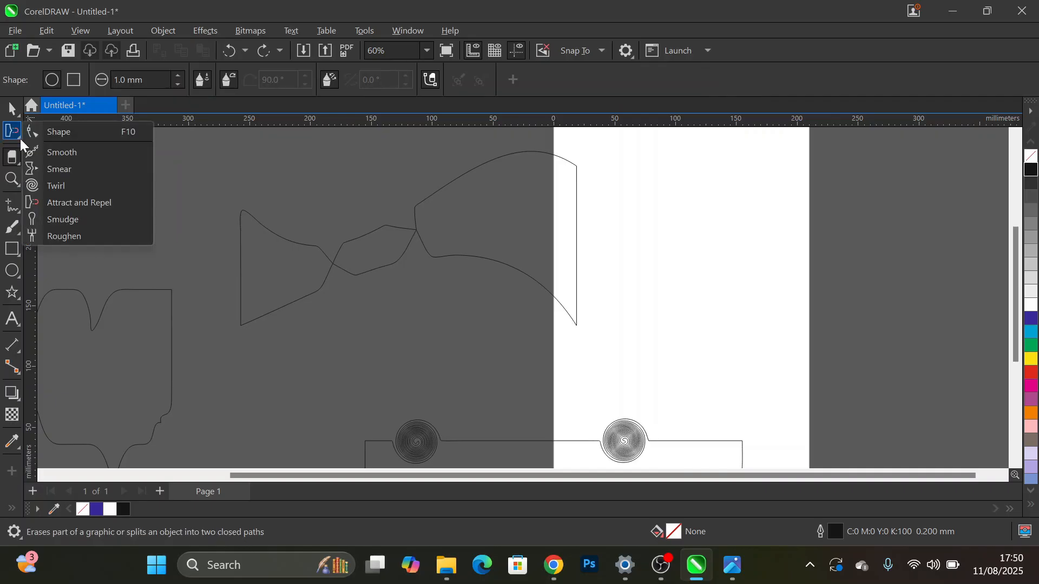
click(74, 219)
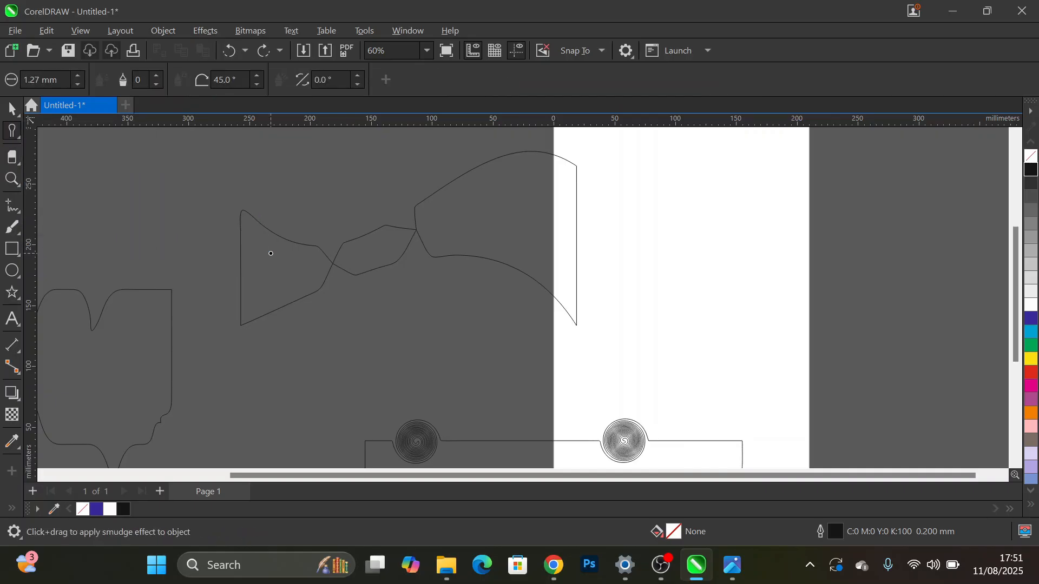
click(267, 230)
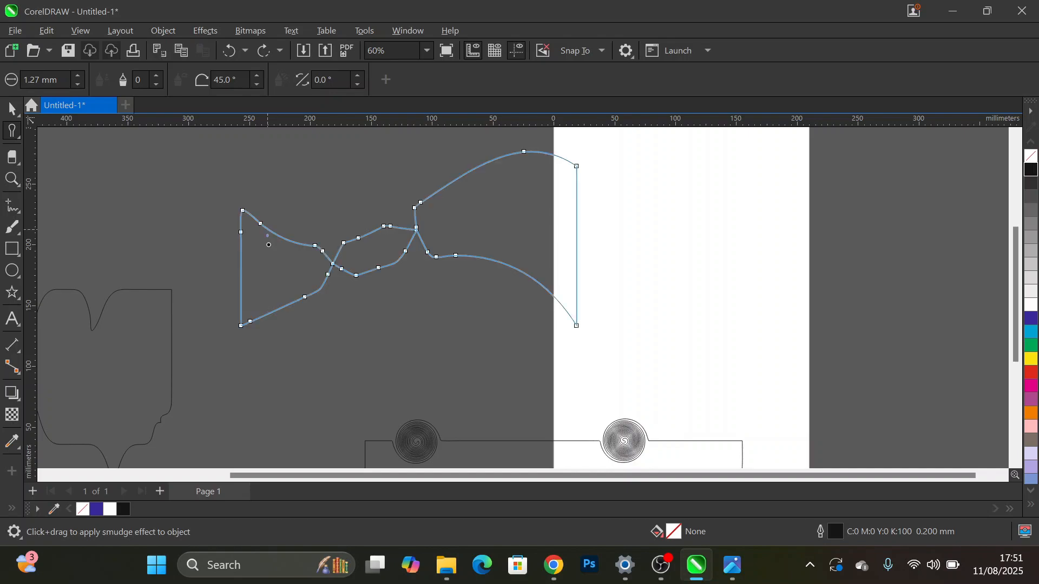
drag(270, 251, 260, 223)
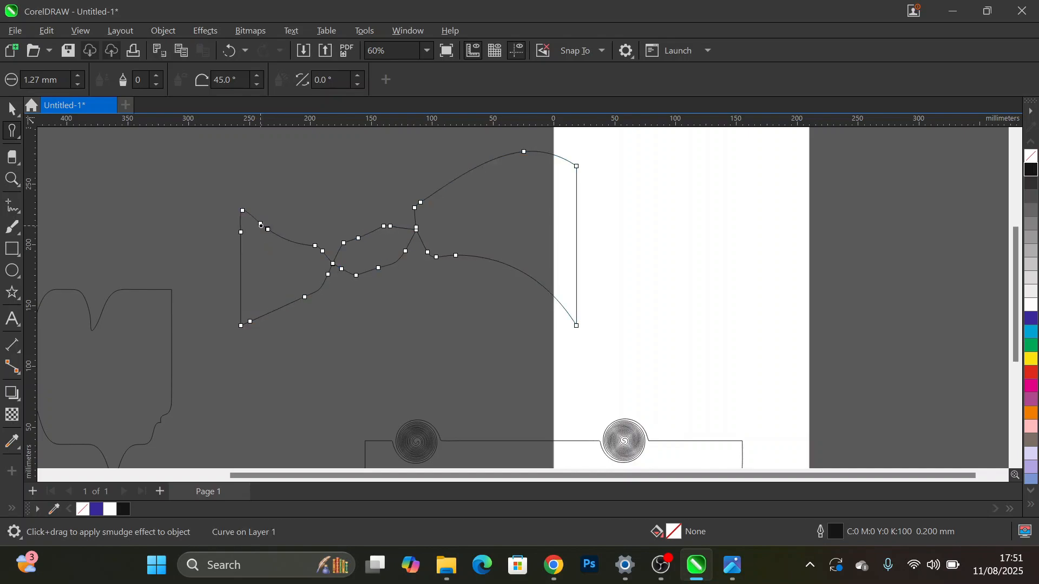
scroll(261, 223, up, 4)
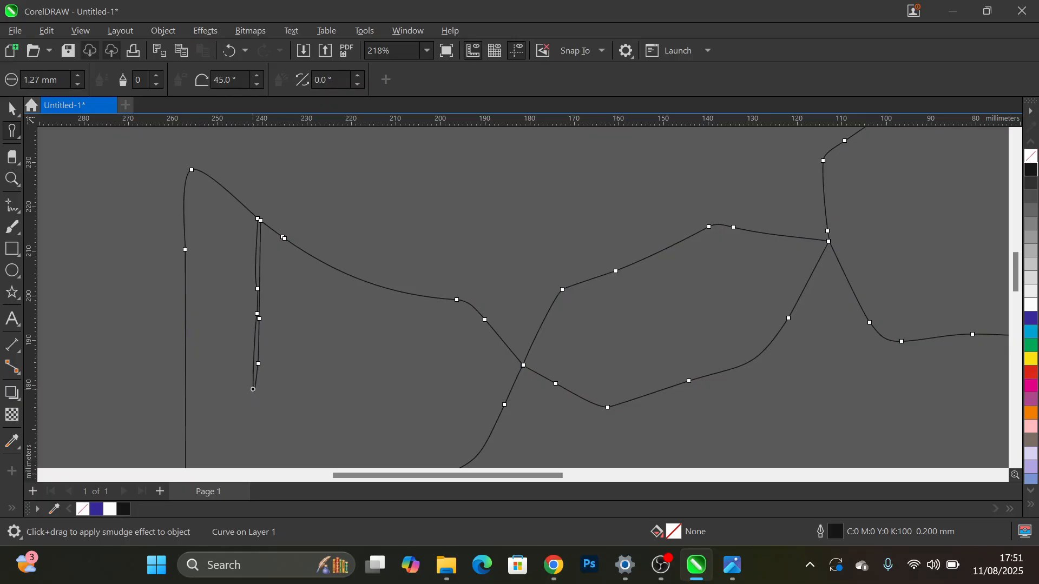
scroll(275, 277, down, 3)
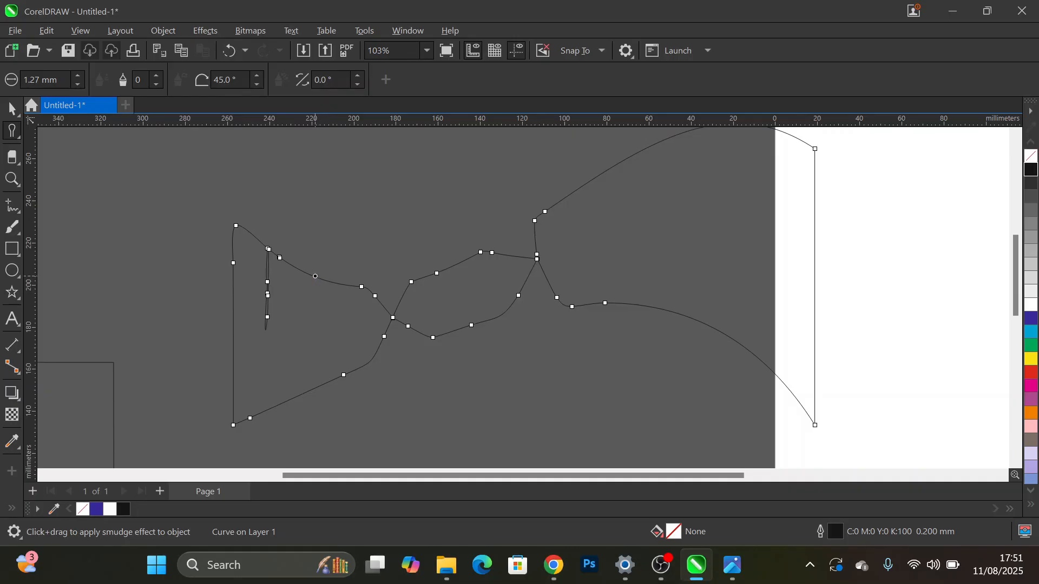
- Smudge a second thin spike about 30 mm long downward beside the first one and inspect its base up close
drag(315, 276, 312, 342)
scroll(312, 282, up, 8)
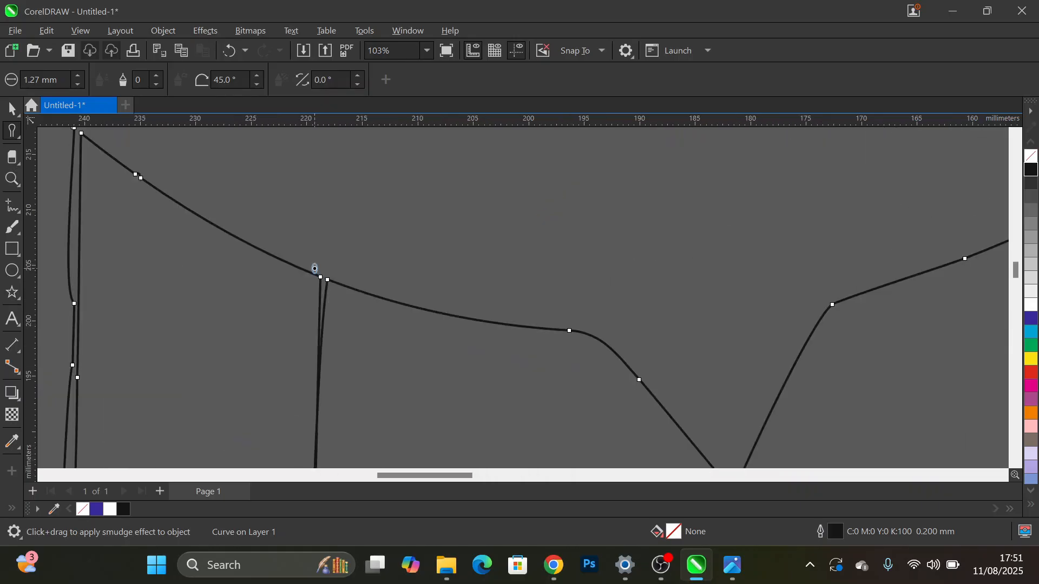
scroll(373, 330, up, 5)
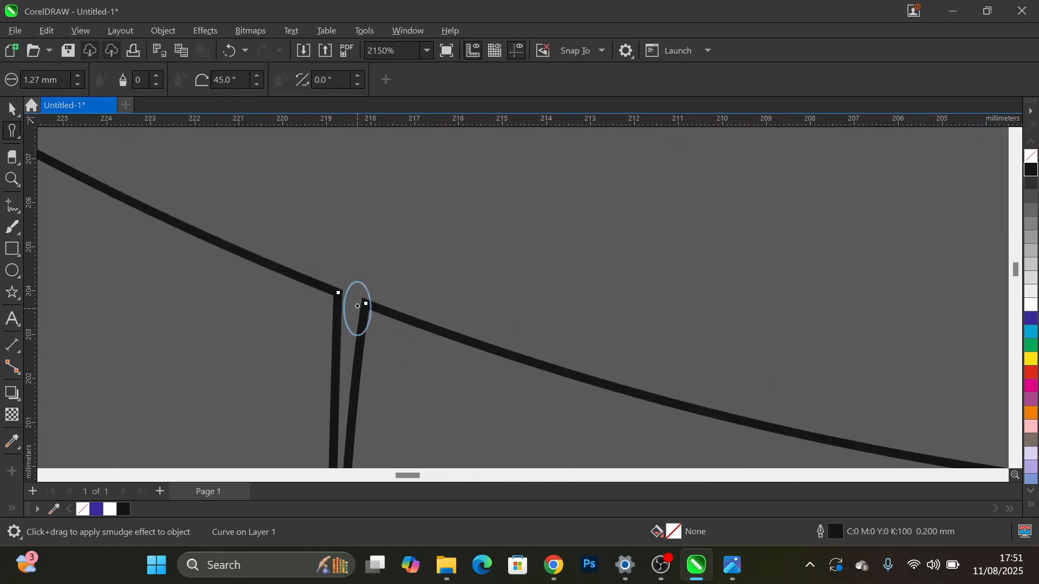
scroll(345, 331, down, 5)
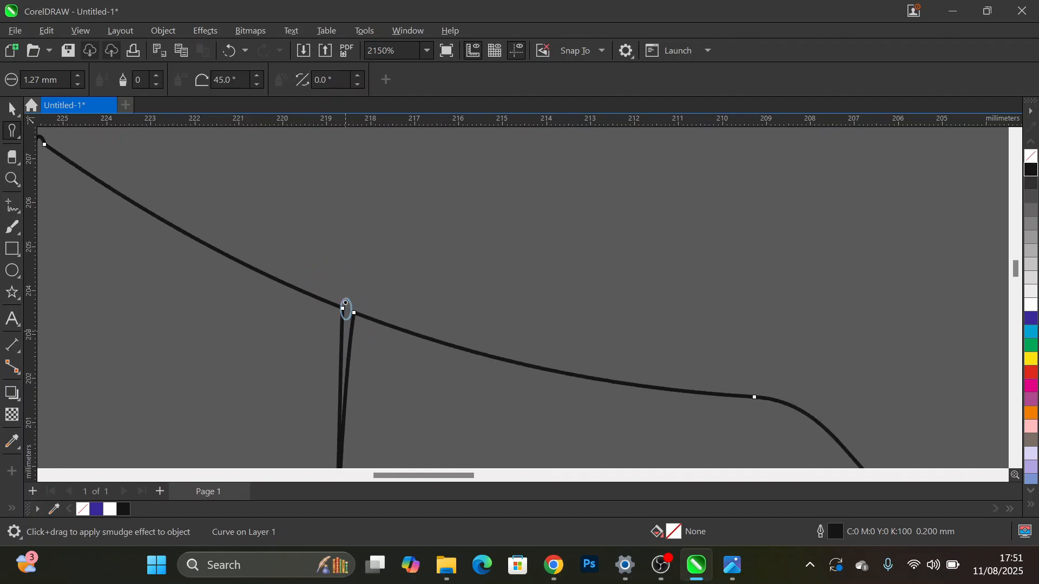
scroll(340, 247, down, 15)
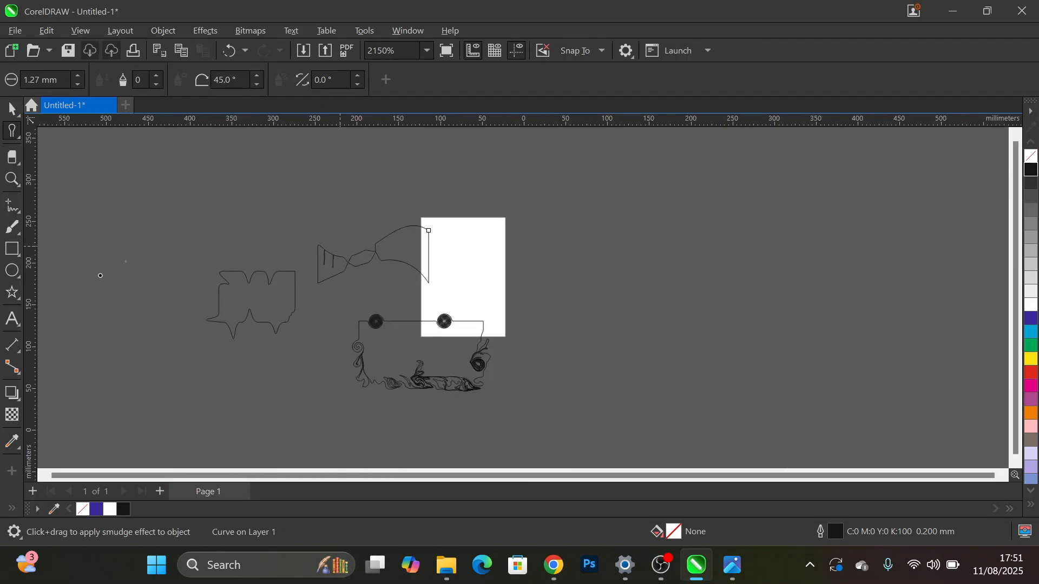
- Draw a rectangle about 433 × 202 mm right of the page and smudge a narrow spike about 50 mm down from its top edge
click(14, 250)
drag(590, 233, 764, 314)
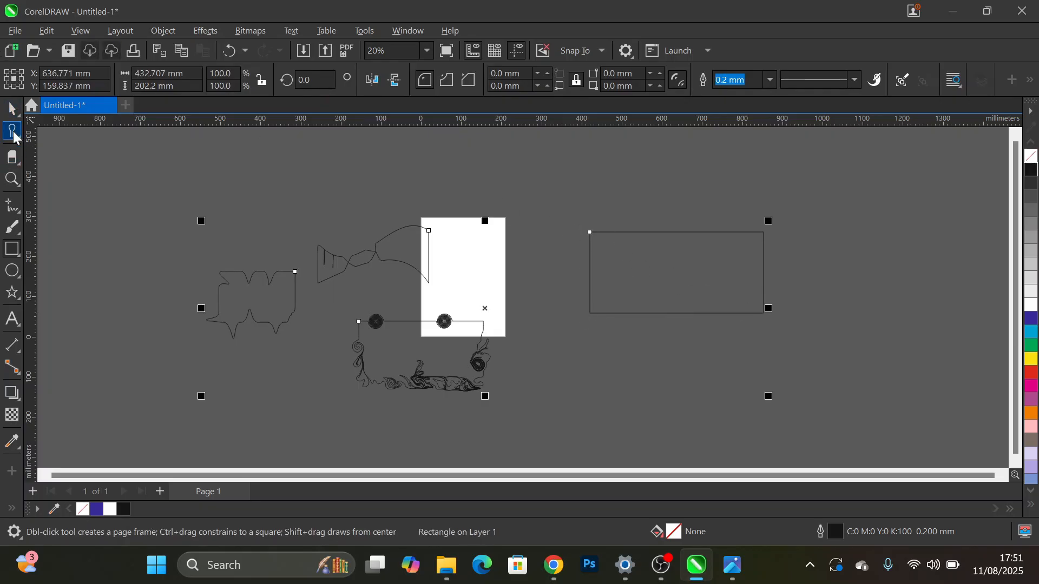
click(13, 132)
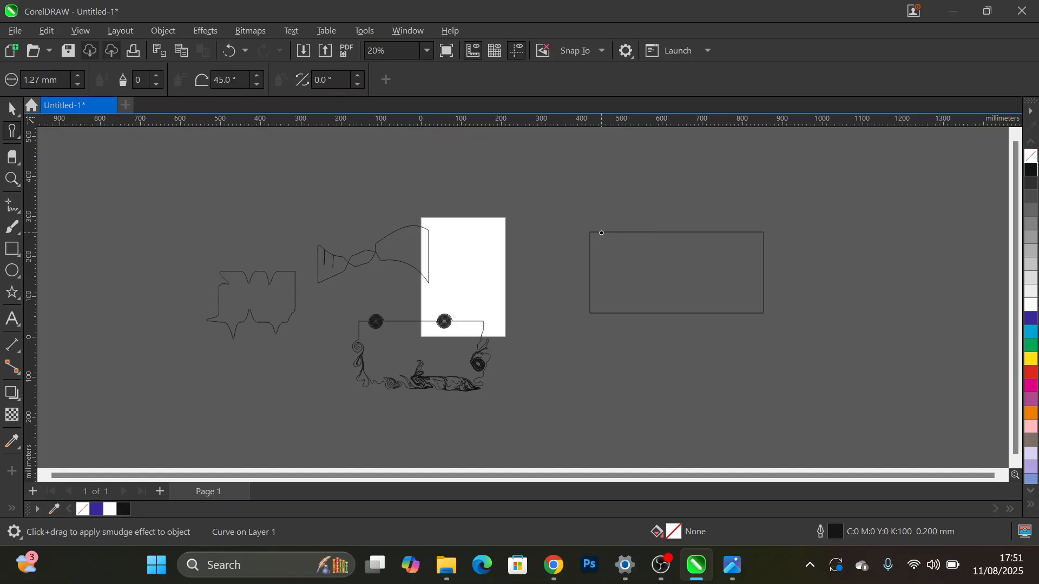
drag(611, 233, 612, 239)
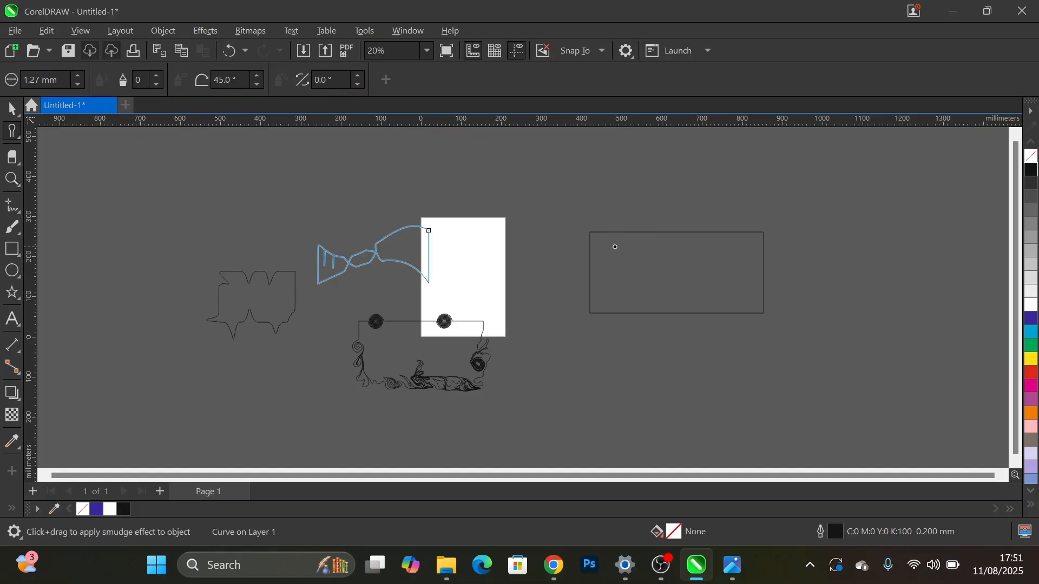
scroll(611, 237, up, 3)
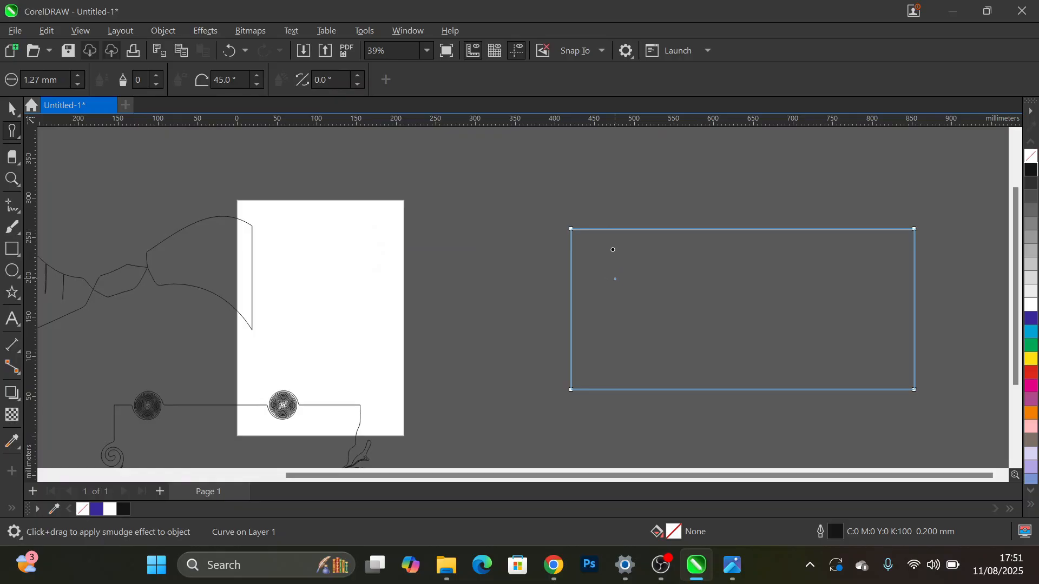
scroll(613, 250, up, 3)
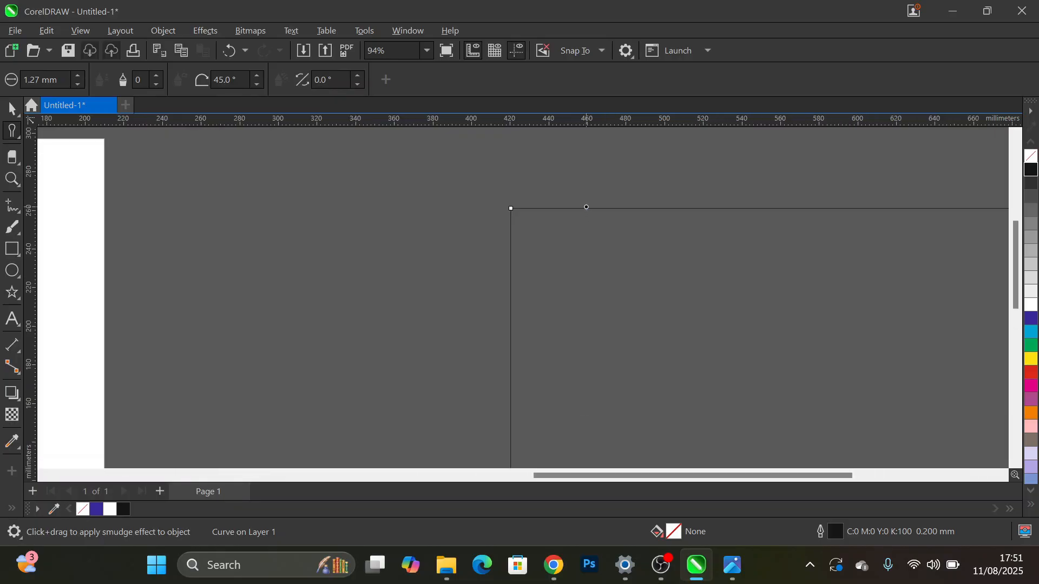
drag(587, 207, 588, 222)
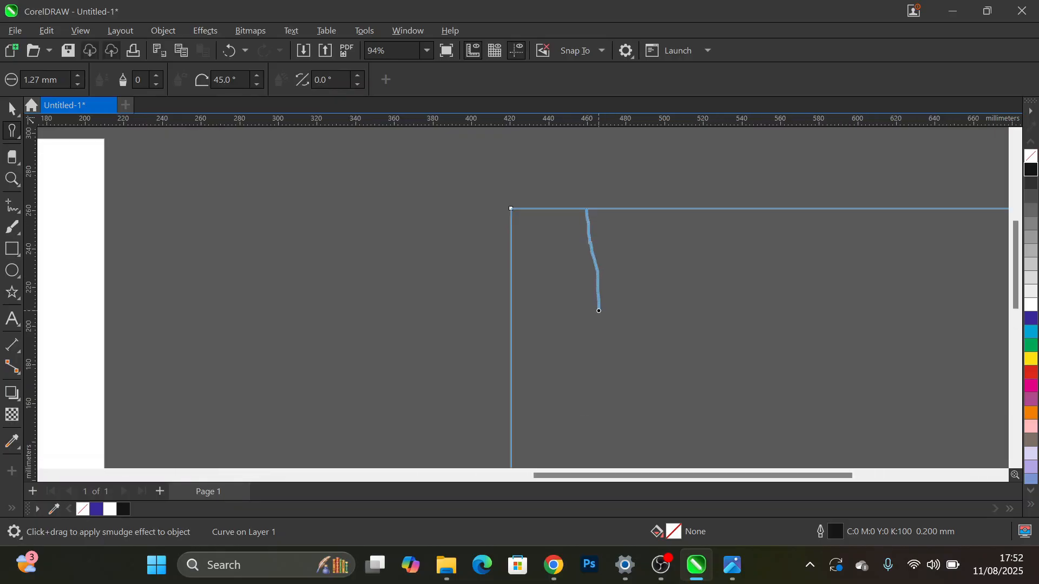
drag(599, 311, 599, 310)
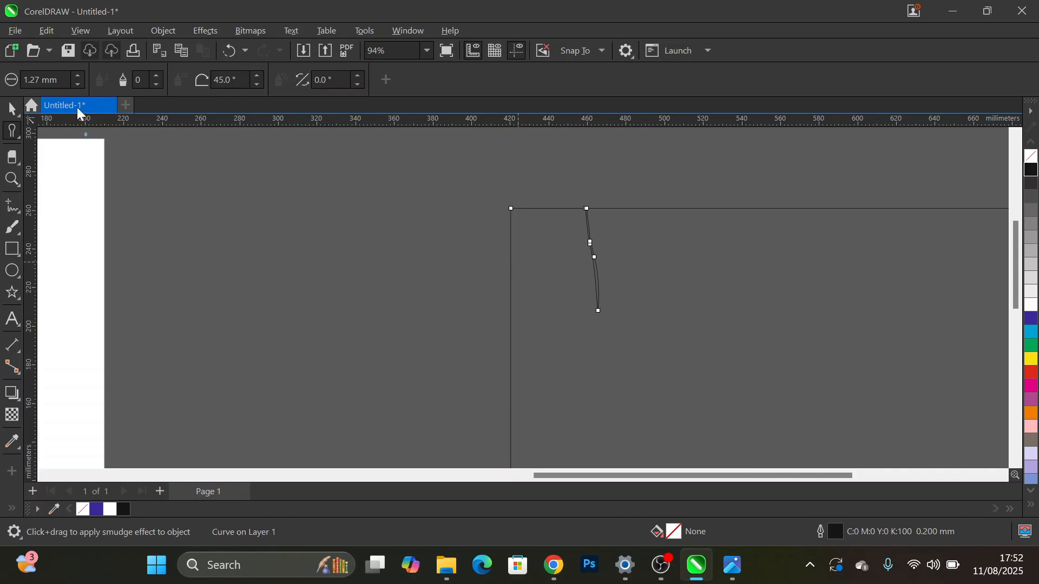
- Set the Smudge tool's nib size to 8 mm
drag(58, 80, 23, 80)
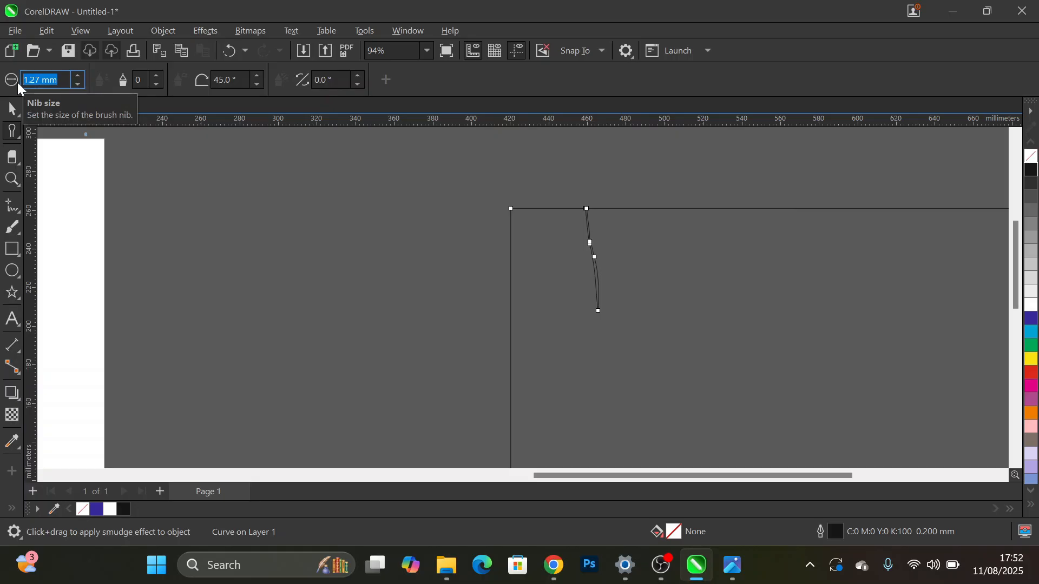
text(8)
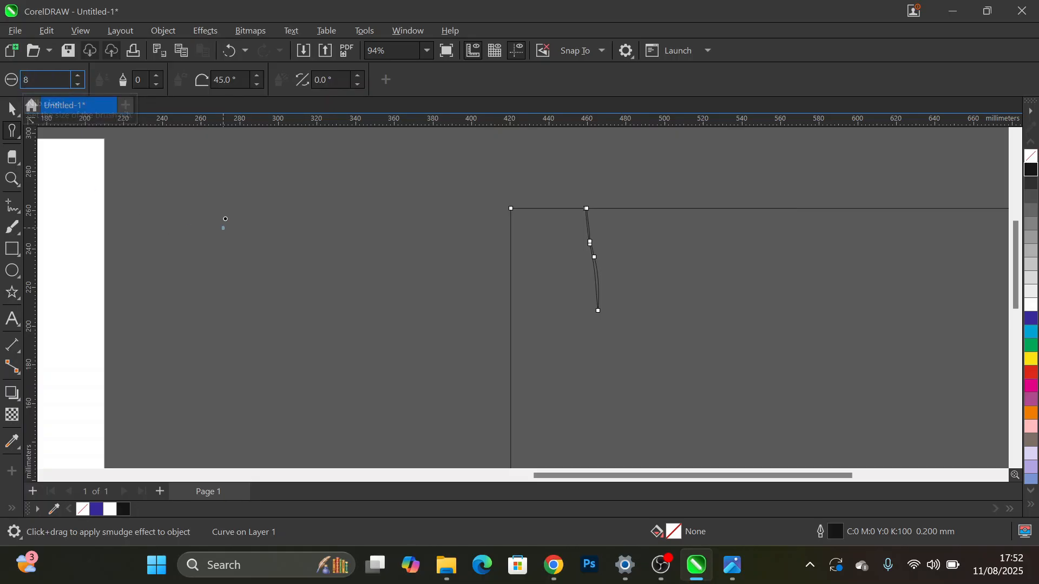
key(Return)
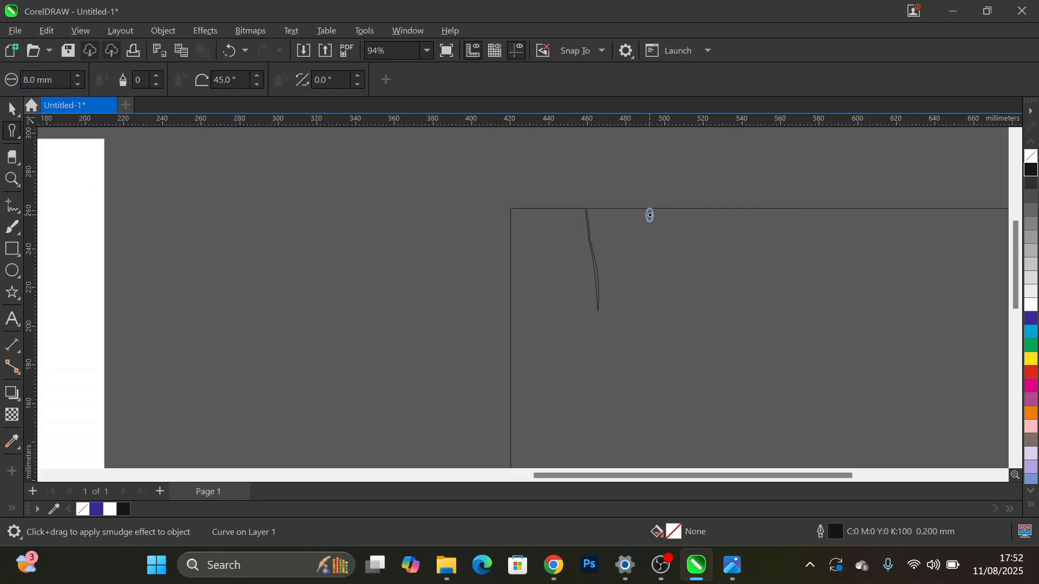
- Smudge a narrow slot about 60 mm long down from the rectangle's top edge, beside the first spike
drag(669, 207, 667, 324)
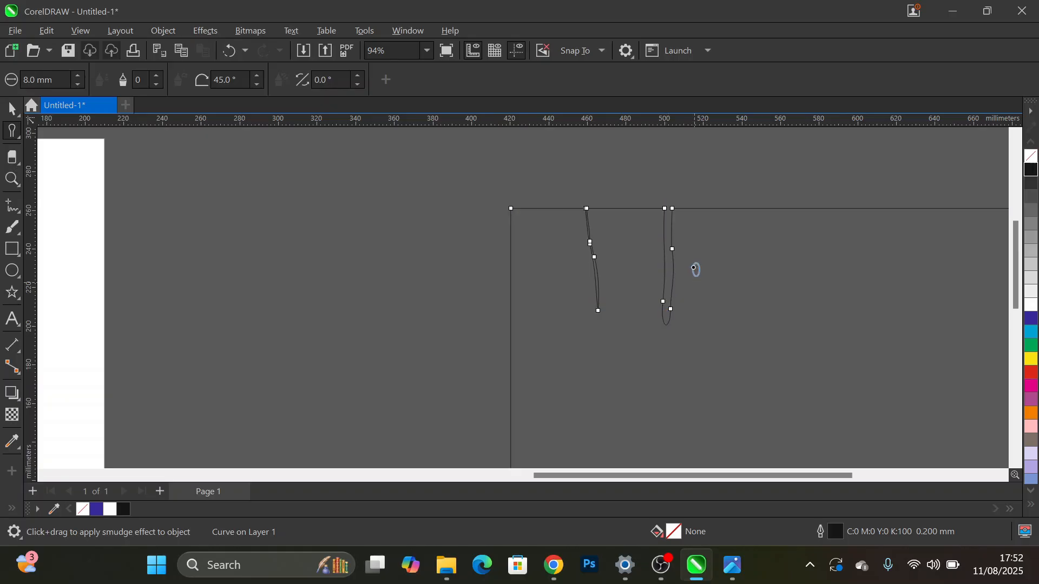
scroll(692, 270, down, 2)
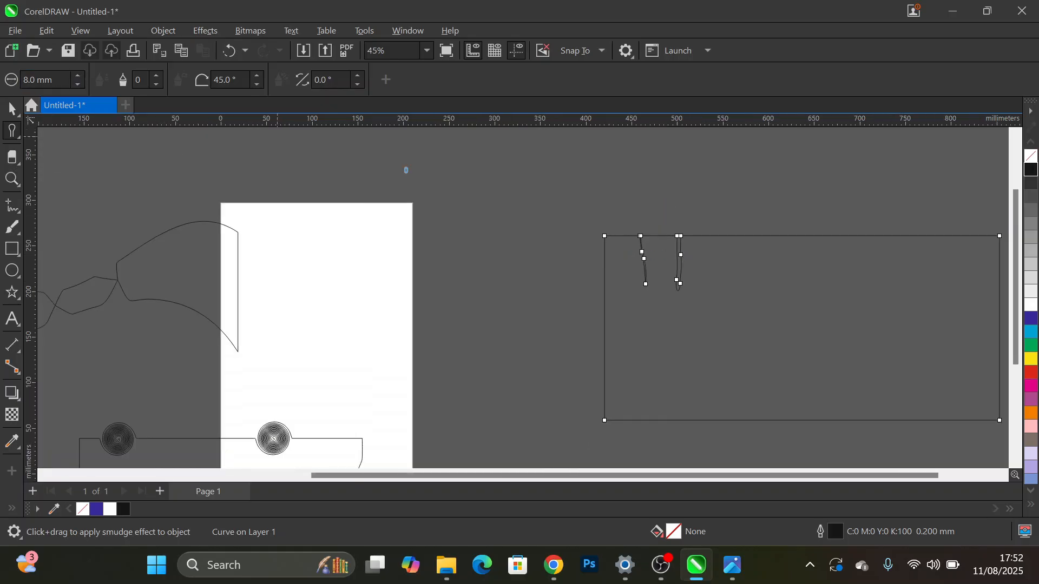
- Set the Smudge tool's nib size to 20 mm and smudge a channel down through the rectangle, plus a branch to its left edge
drag(54, 80, 22, 80)
text(20)
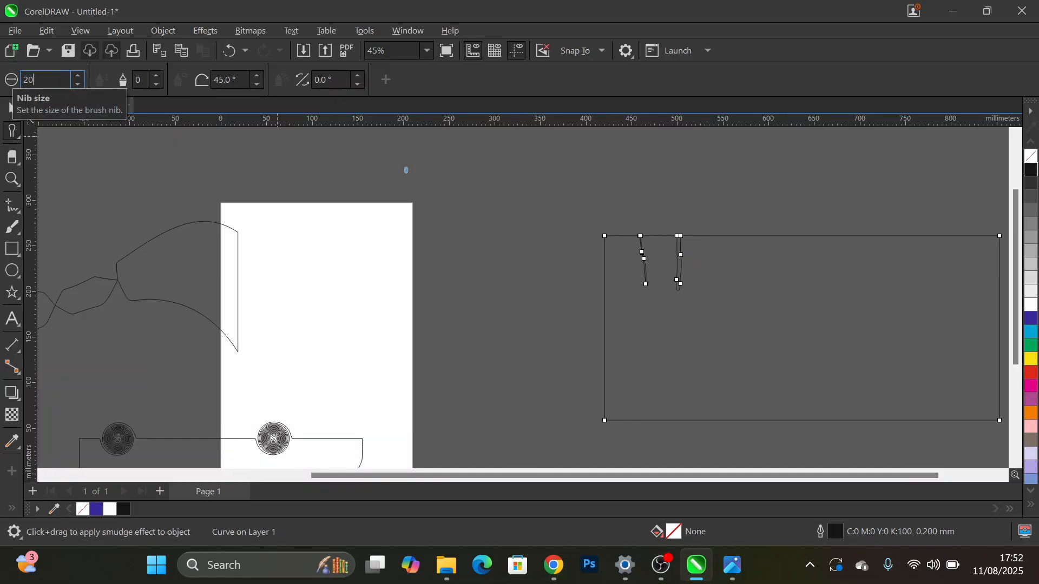
key(Return)
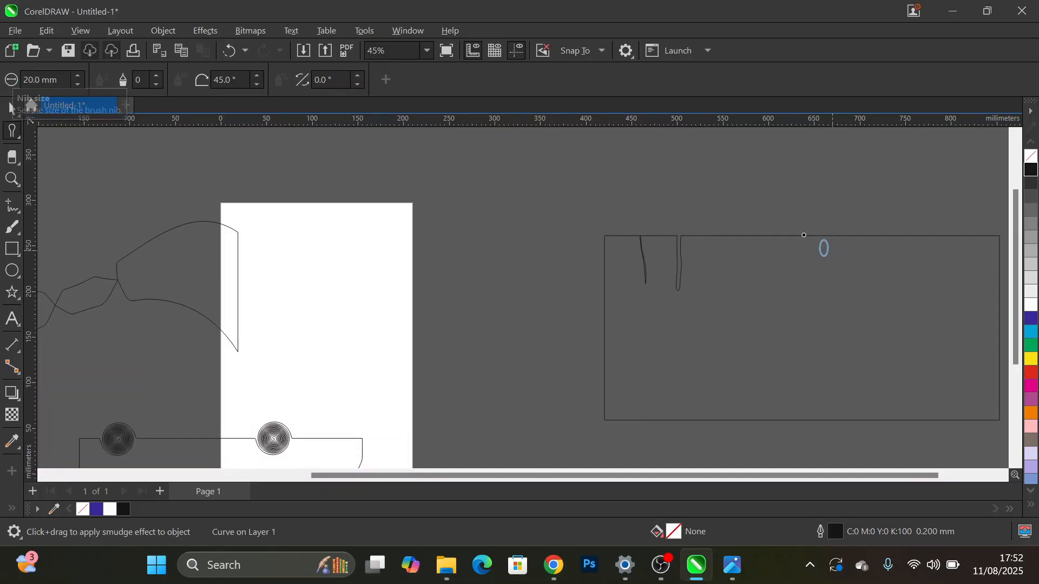
drag(798, 234, 810, 434)
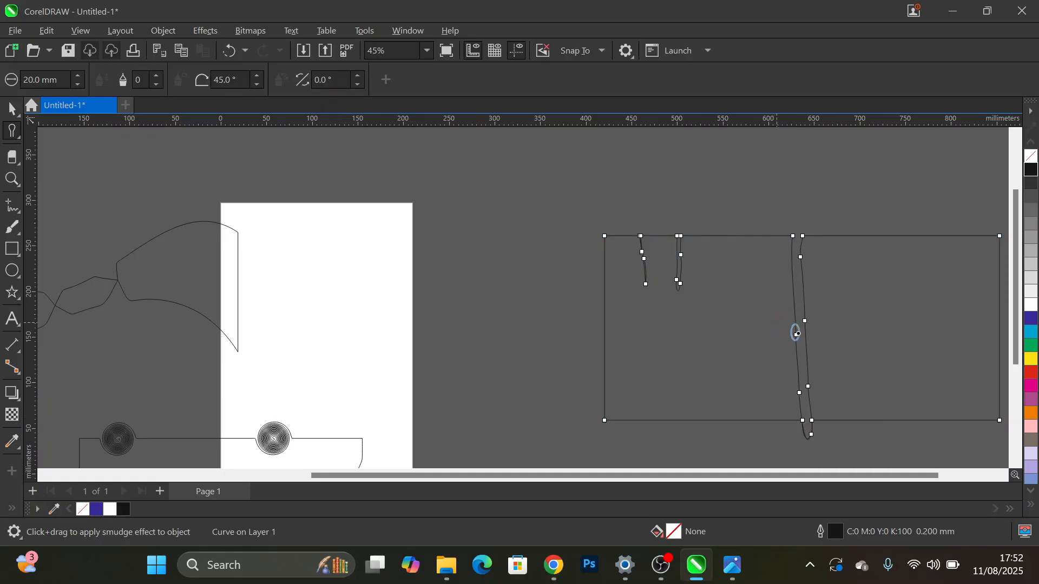
drag(798, 336, 606, 338)
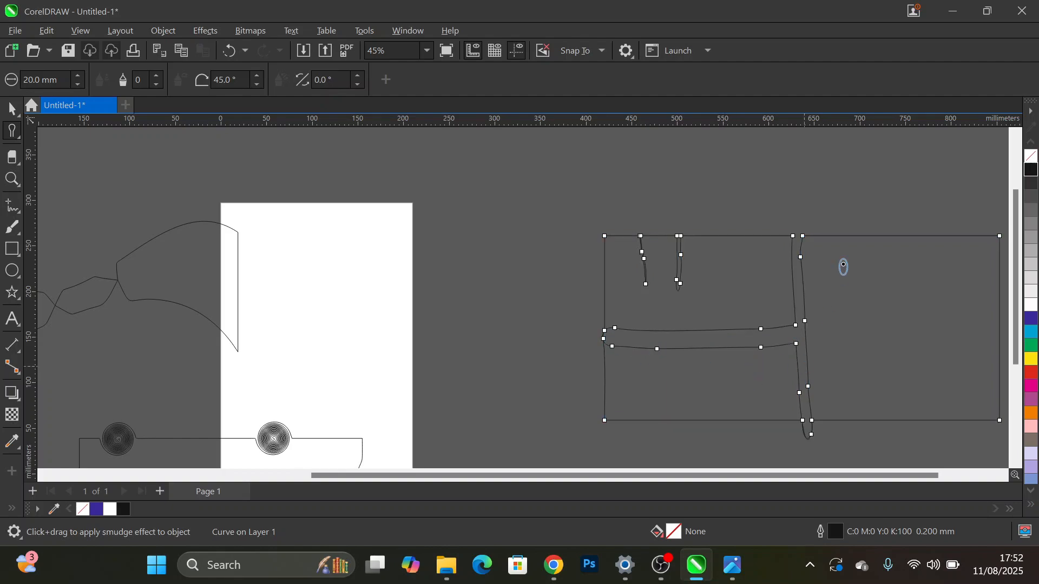
- Smudge small bumps along the right part of the rectangle's top and bottom edges and a looping channel up from the bottom edge
drag(888, 236, 902, 326)
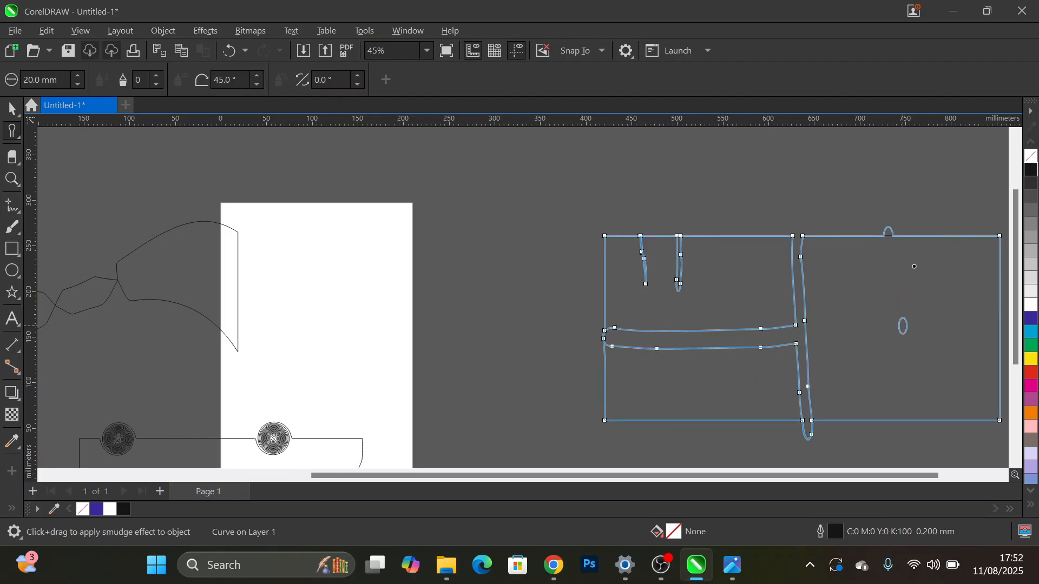
drag(914, 266, 917, 244)
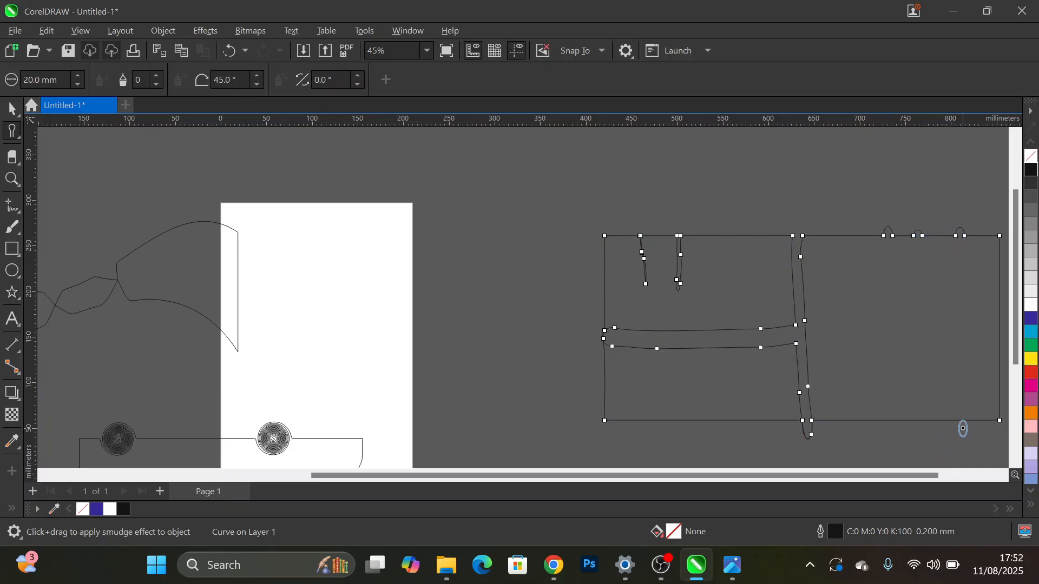
click(921, 420)
click(876, 420)
mouse_move(840, 423)
mouse_down()
mouse_move(839, 349)
mouse_move(874, 313)
mouse_move(933, 318)
mouse_move(945, 344)
mouse_move(891, 357)
mouse_move(853, 333)
mouse_move(850, 307)
mouse_move(896, 283)
mouse_move(962, 278)
mouse_up()
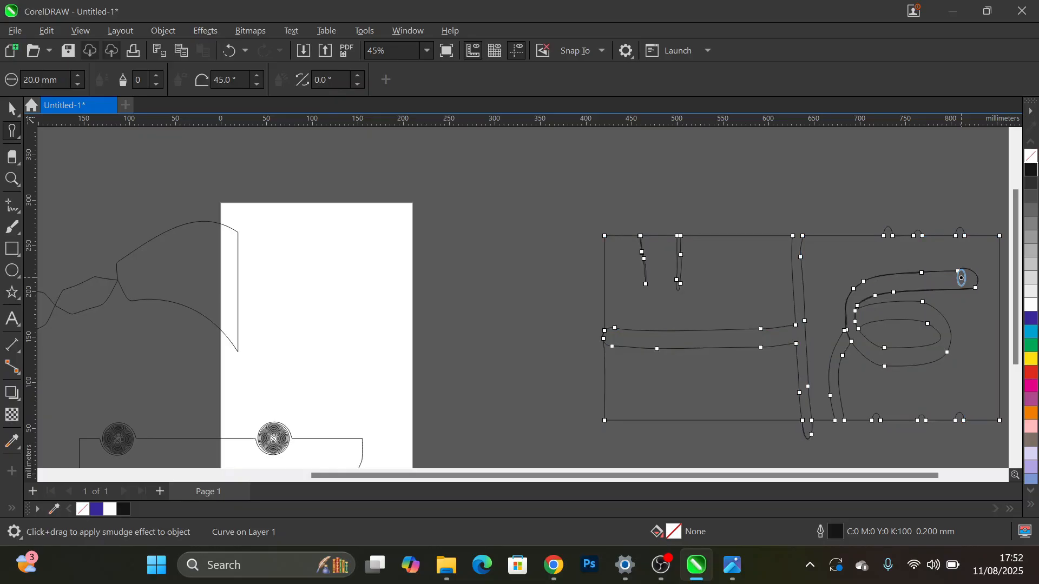
- Roughen a stretch about 65 mm long of the rectangle's top edge with the Roughen tool at a 9 mm nib size
key(space)
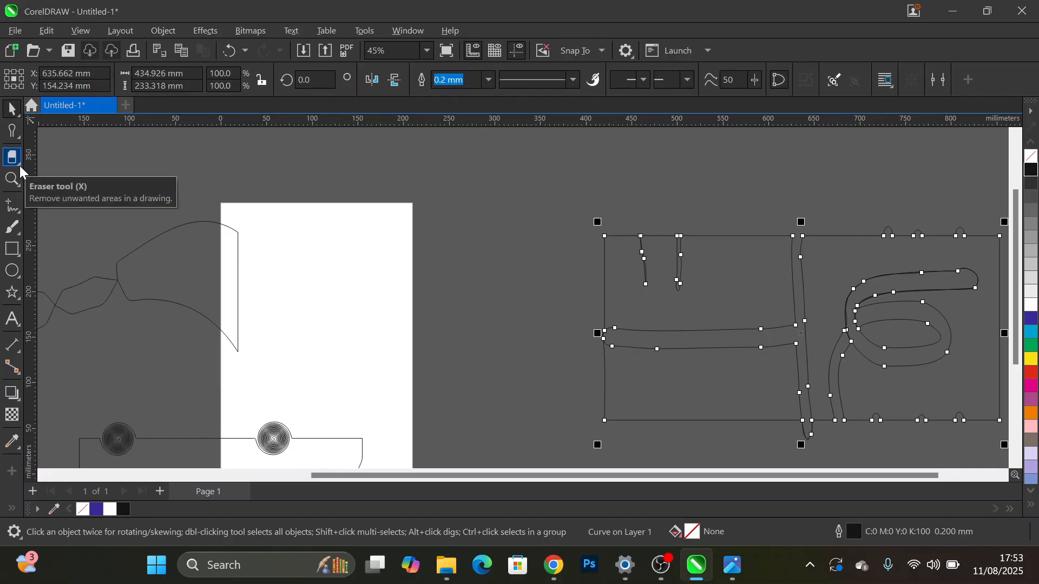
click(20, 137)
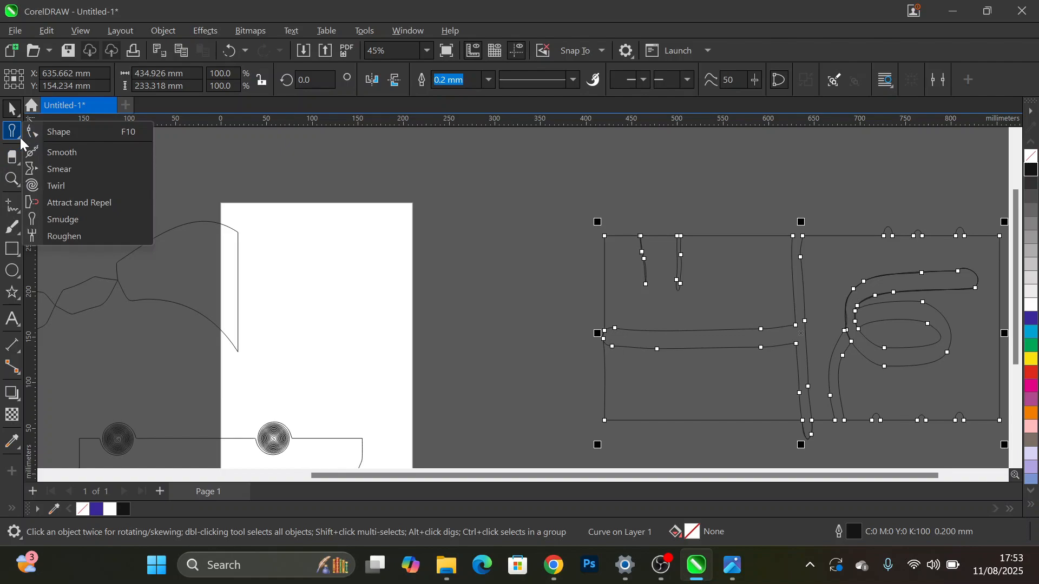
click(188, 240)
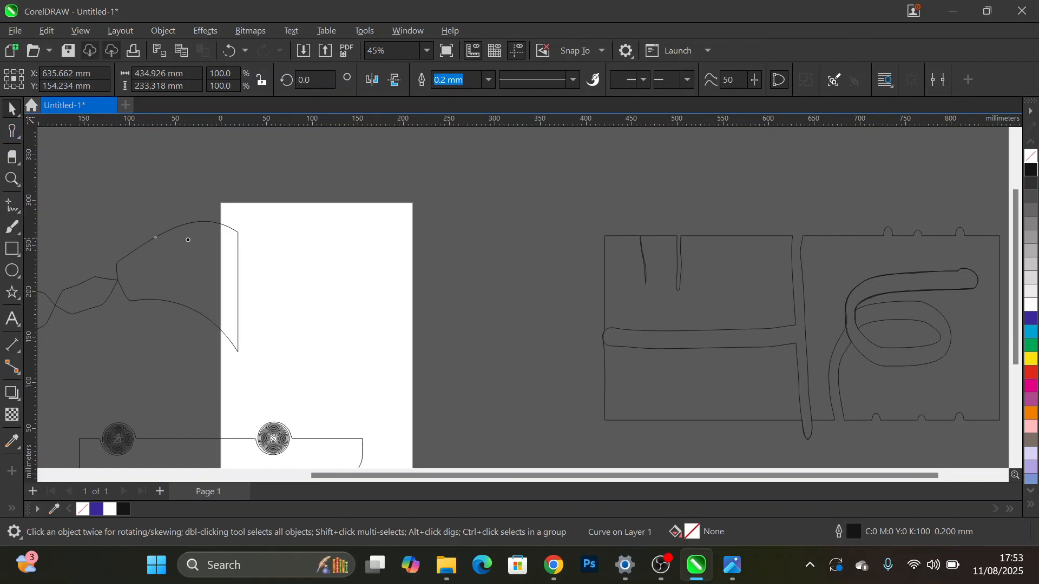
scroll(744, 244, up, 2)
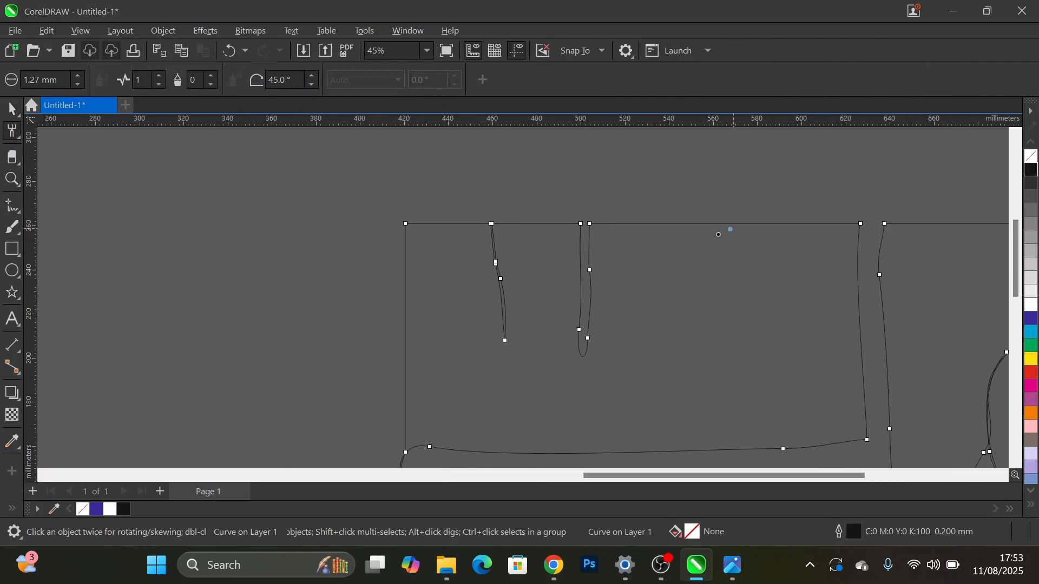
click(54, 80)
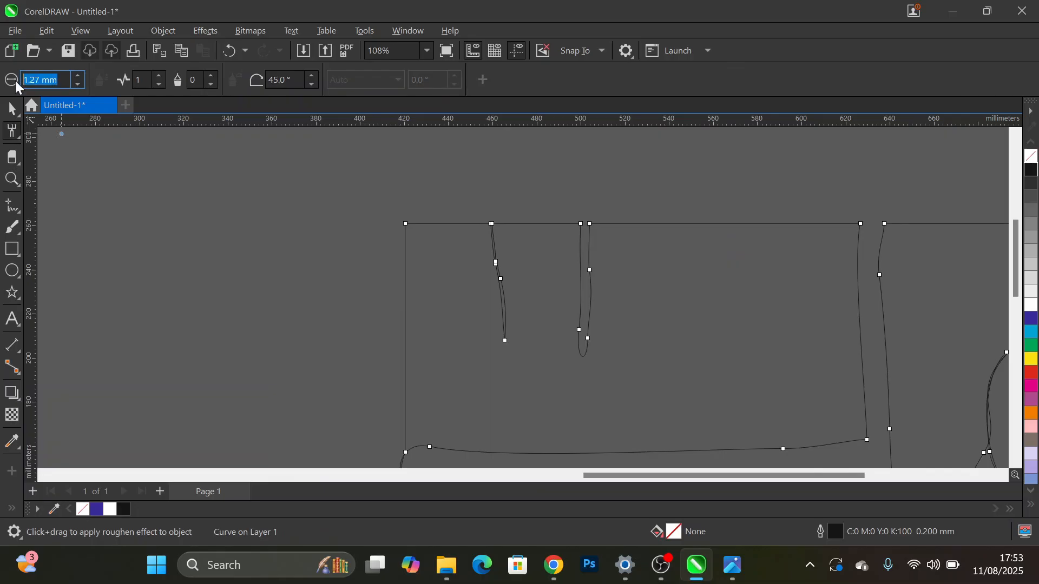
text(9)
scroll(665, 225, up, 2)
drag(664, 225, 915, 223)
scroll(694, 221, down, 3)
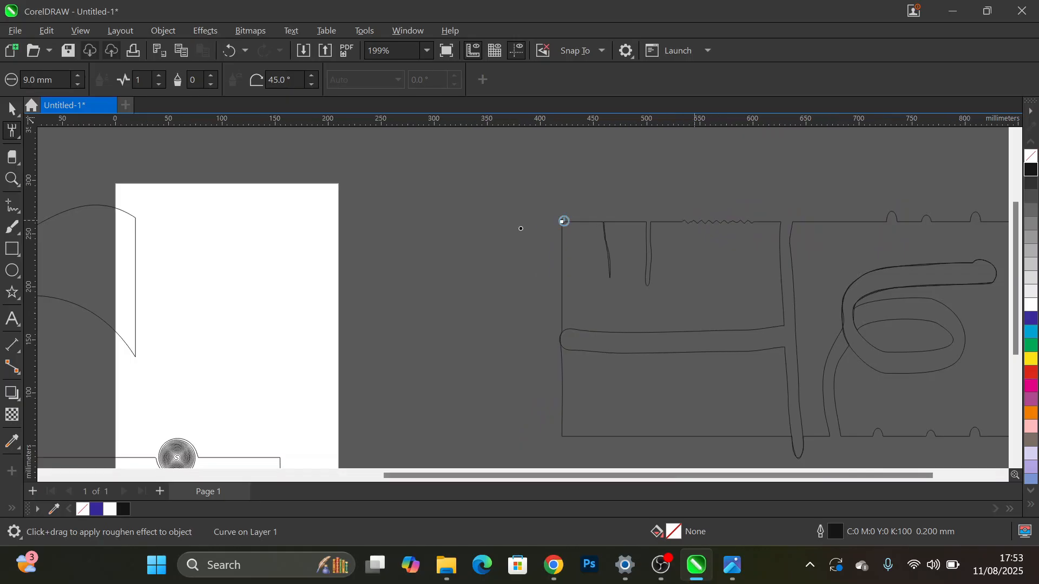
- Draw a rectangle about 533 × 278 mm in the empty area below the smudged rectangle
scroll(471, 242, down, 3)
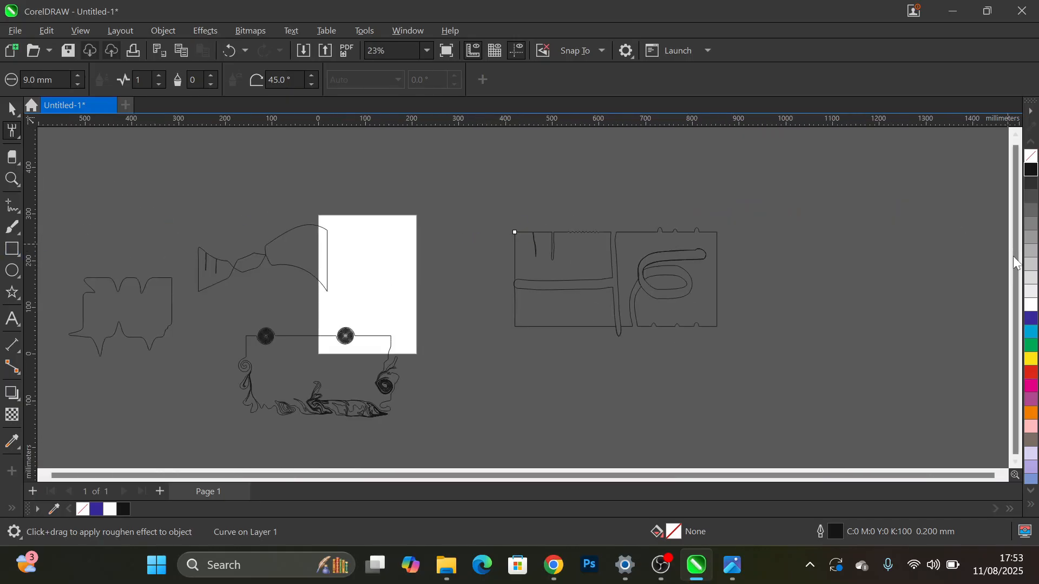
drag(1013, 255, 1005, 310)
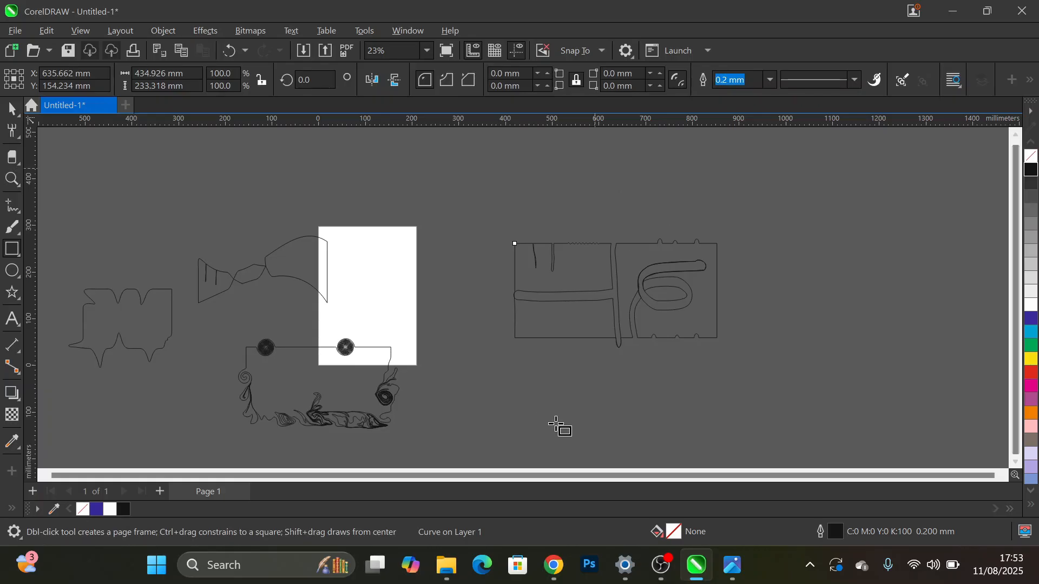
click(1015, 463)
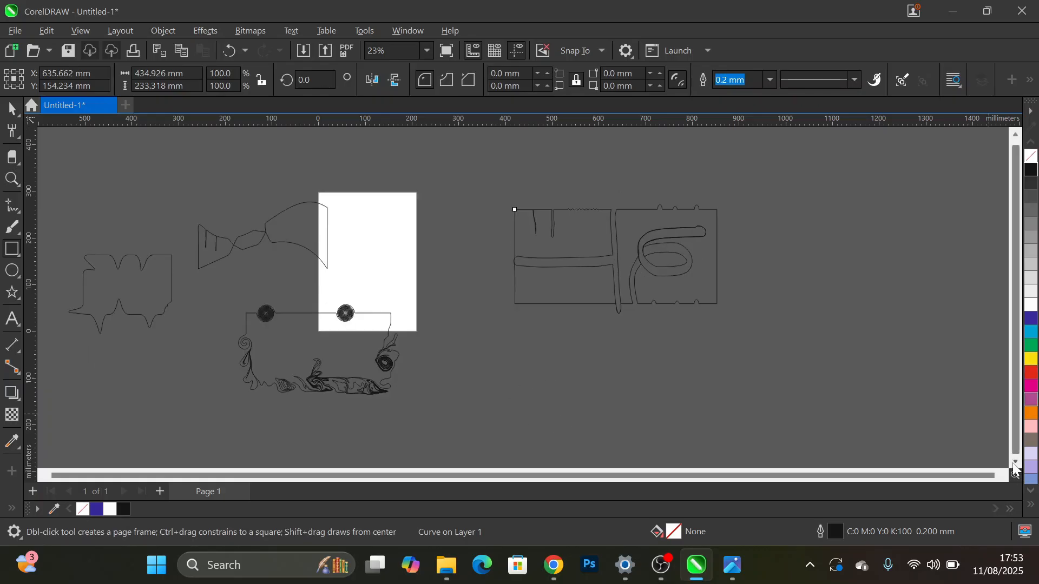
click(1015, 462)
click(1015, 463)
click(1015, 462)
mouse_move(490, 249)
mouse_down()
mouse_move(689, 320)
mouse_move(784, 378)
mouse_move(741, 379)
mouse_up()
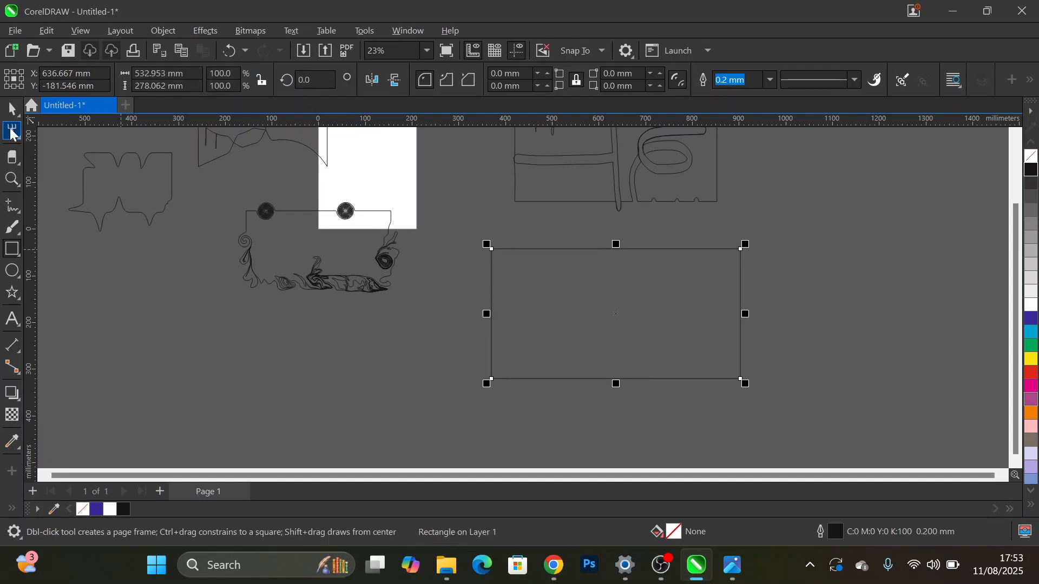
- Roughen most of the new rectangle's top edge and the upper half of its left edge with the 9 mm Roughen nib
click(12, 132)
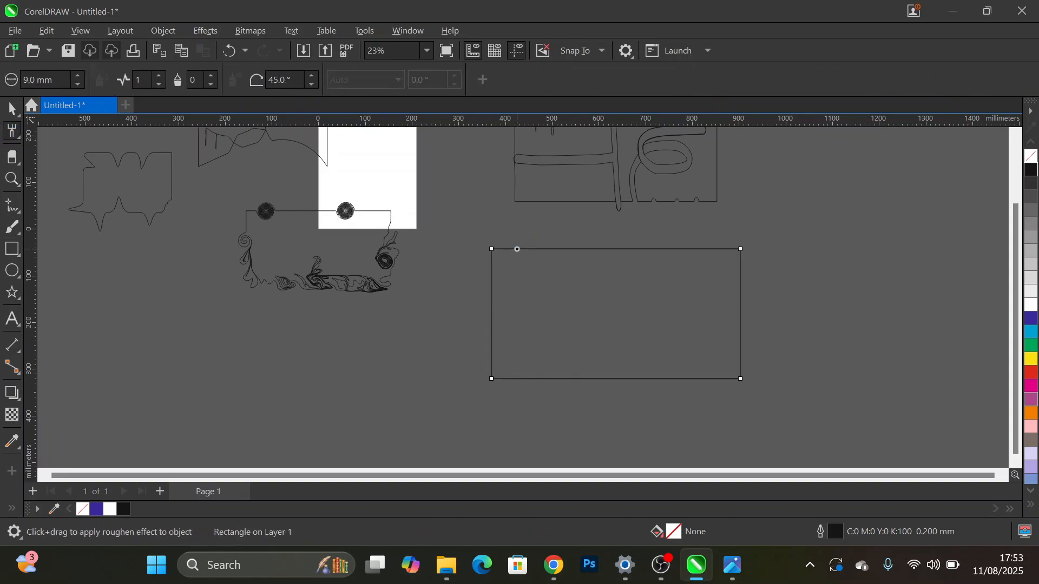
scroll(517, 249, up, 5)
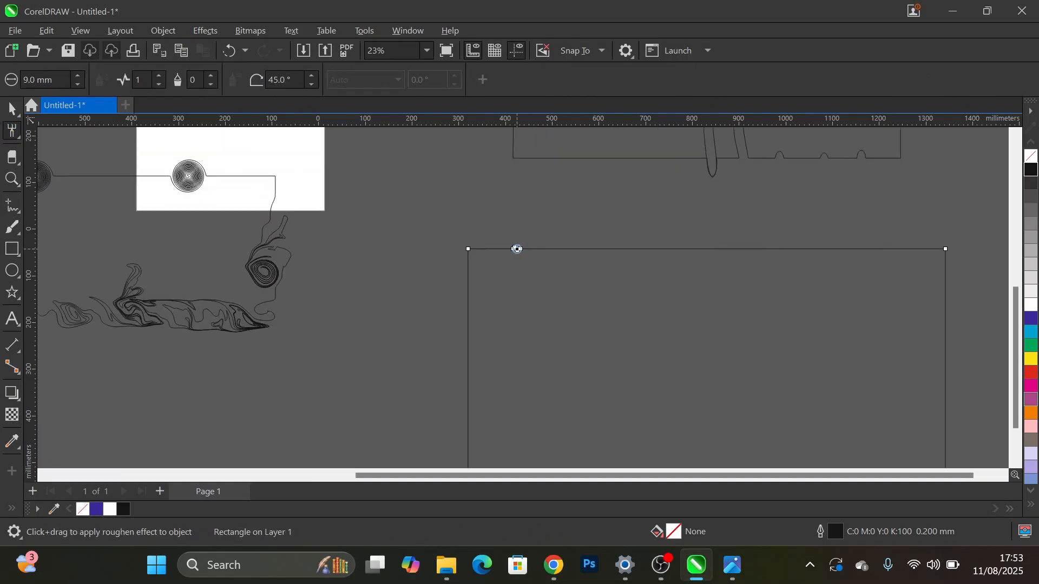
click(515, 249)
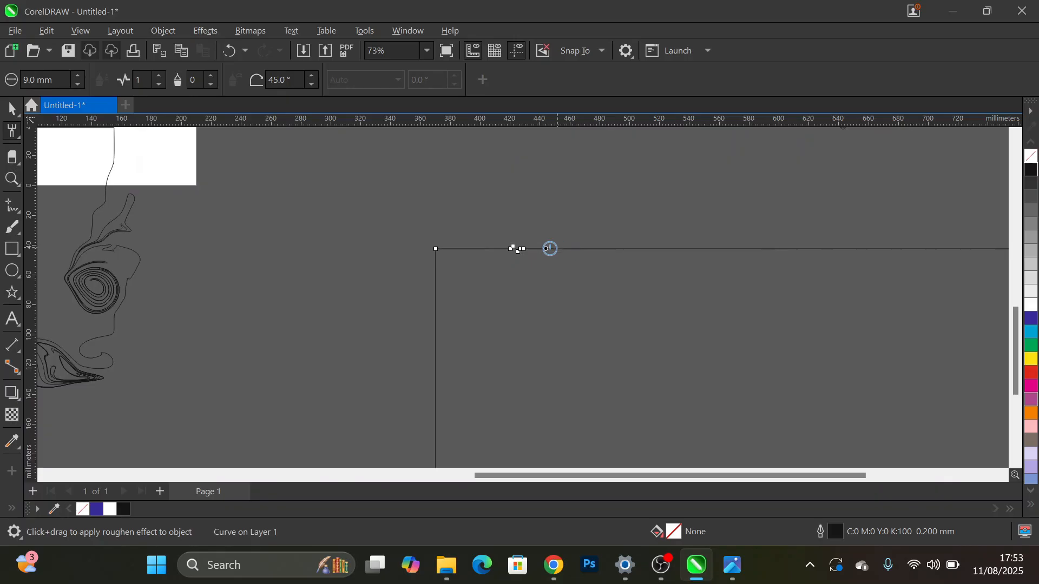
mouse_move(546, 249)
mouse_down()
mouse_move(608, 249)
mouse_move(931, 248)
mouse_up()
mouse_move(434, 319)
mouse_down()
mouse_move(459, 340)
mouse_move(405, 348)
mouse_move(504, 395)
mouse_move(408, 391)
mouse_move(457, 417)
mouse_move(399, 420)
mouse_move(406, 414)
mouse_up()
drag(437, 263, 416, 264)
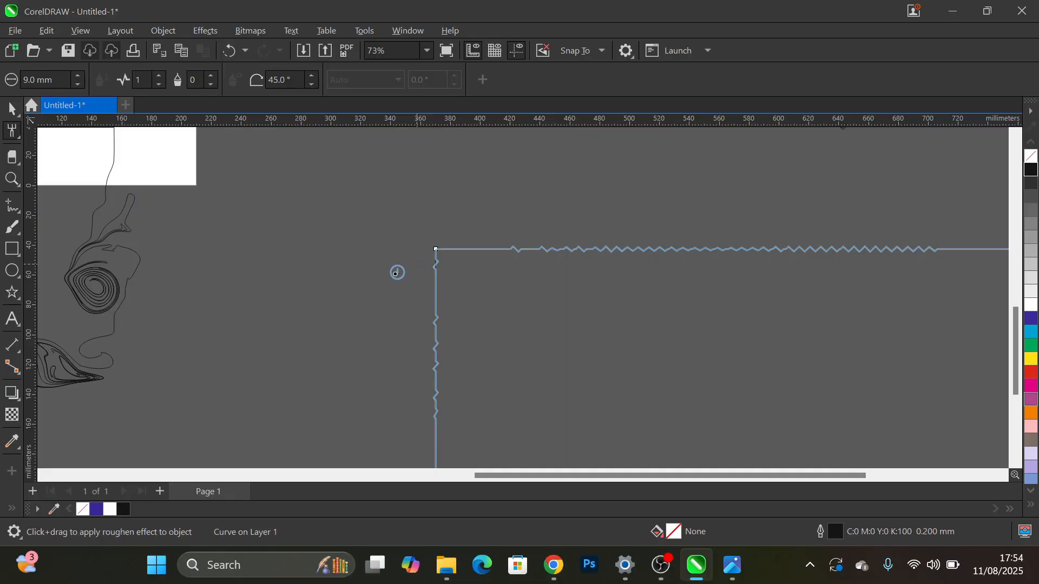
drag(413, 292, 448, 295)
- Set the Roughen tool's nib size to 50 mm and roughen parts of the rectangle's right edge and its whole bottom edge into coarse zigzags
scroll(638, 206, up, 1)
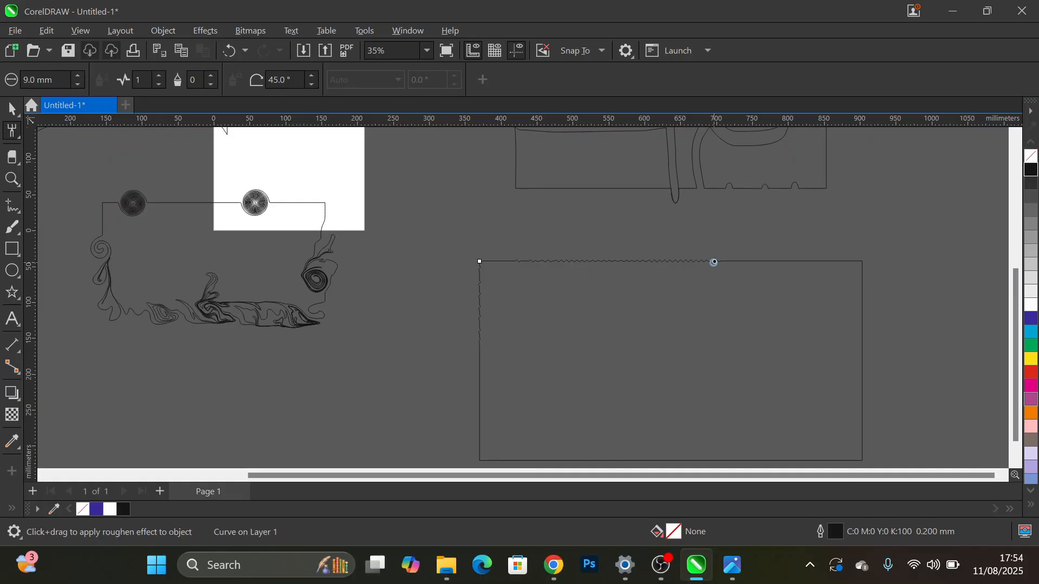
double_click(39, 80)
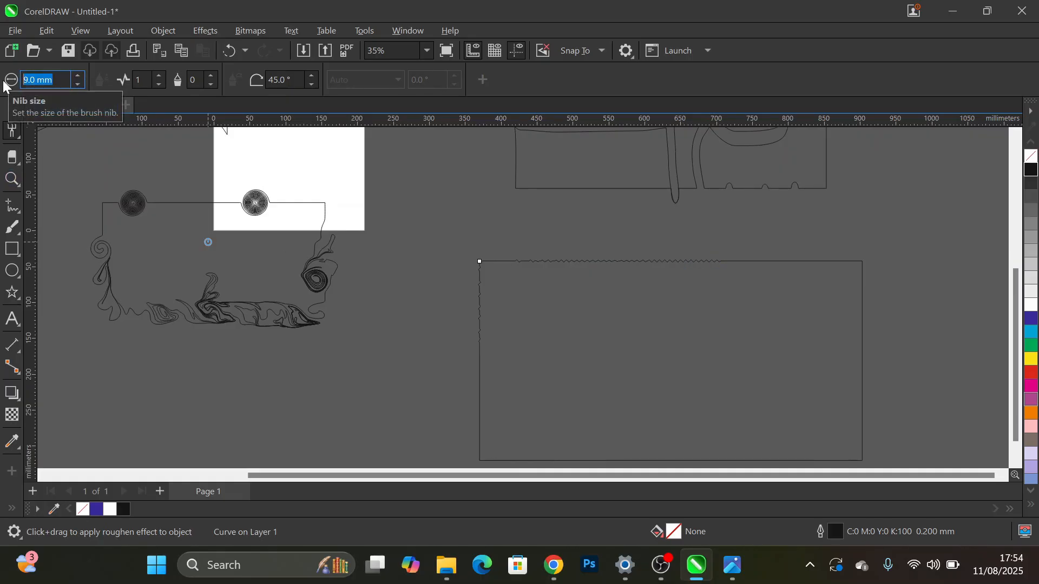
text(50)
key(Return)
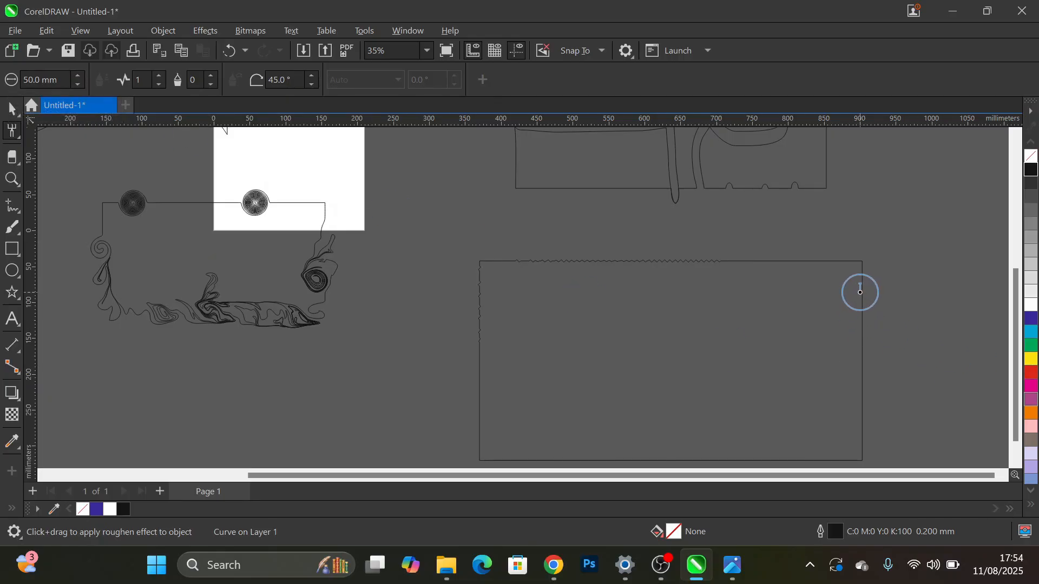
drag(858, 290, 842, 302)
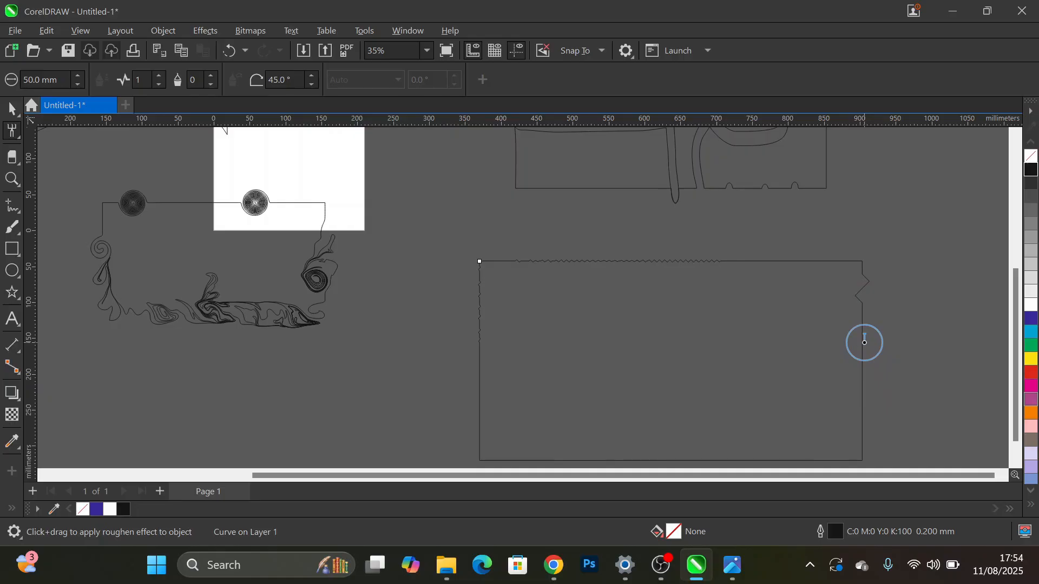
drag(864, 342, 862, 343)
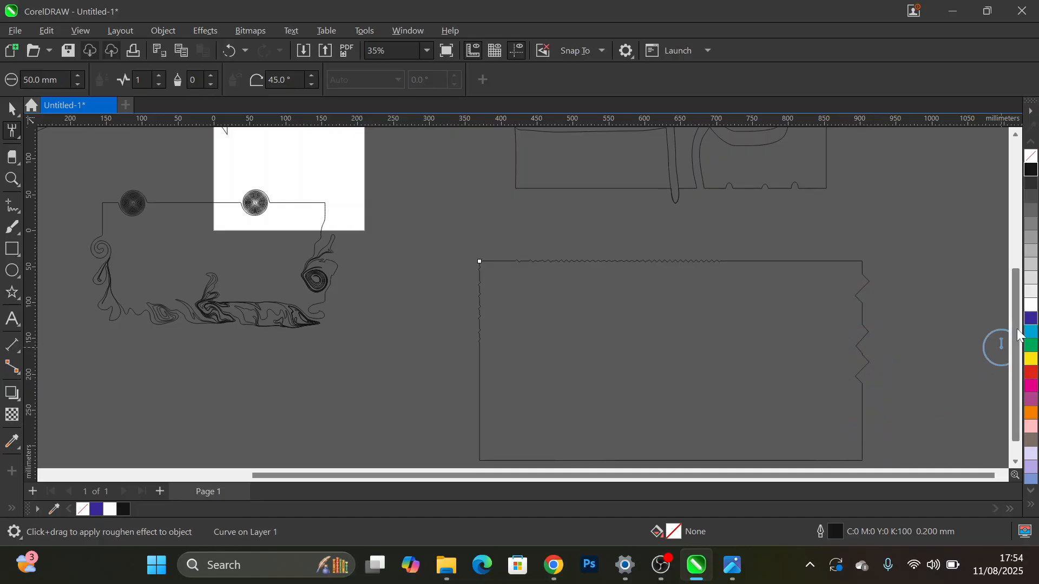
scroll(1017, 362, down, 1)
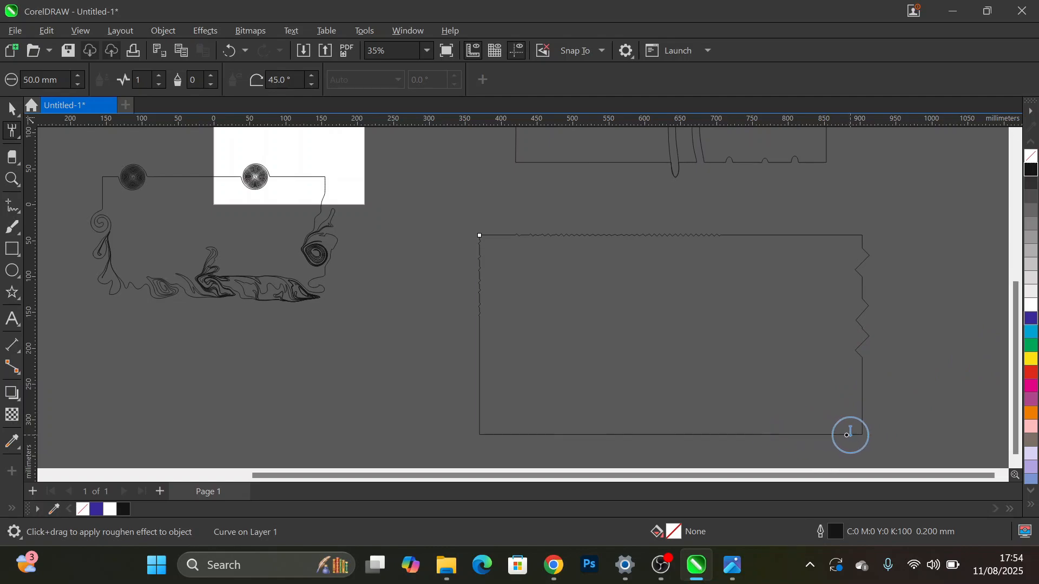
drag(849, 434, 502, 432)
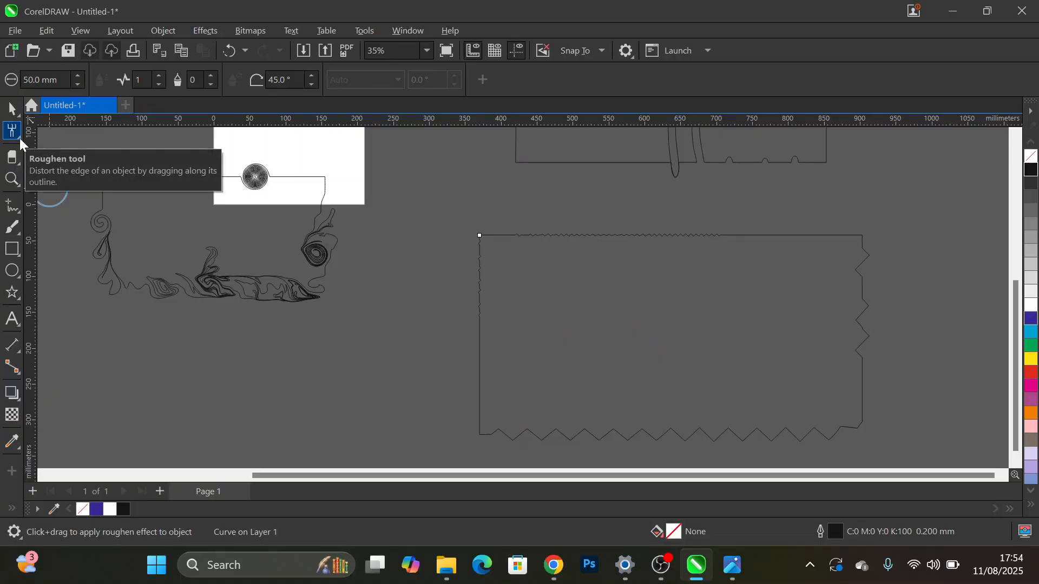
- With the Shape tool, pull a zigzag node on the bottom edge up about 175 mm and delete the two nodes at the spike's left base
click(20, 138)
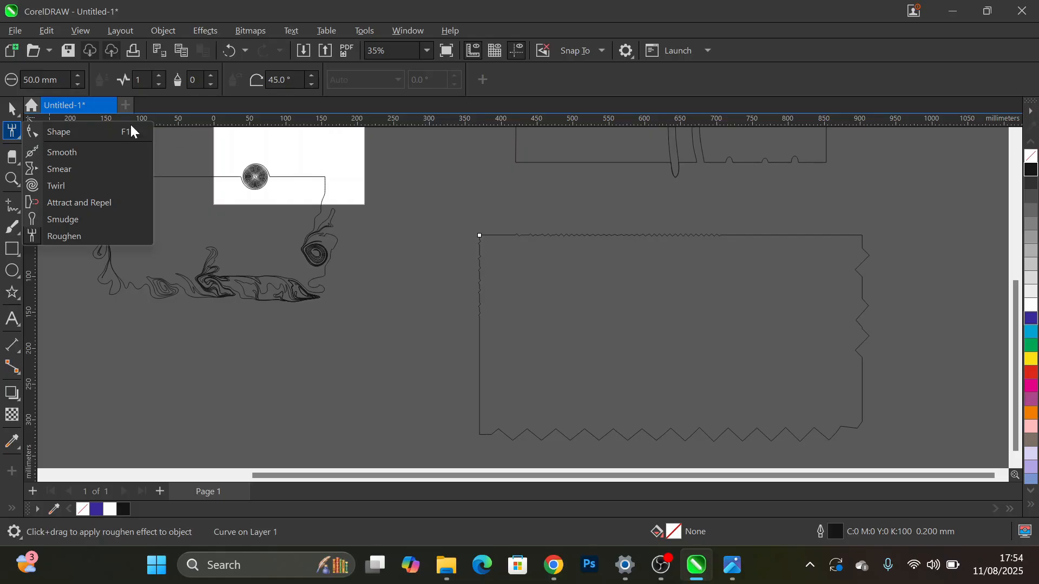
click(60, 132)
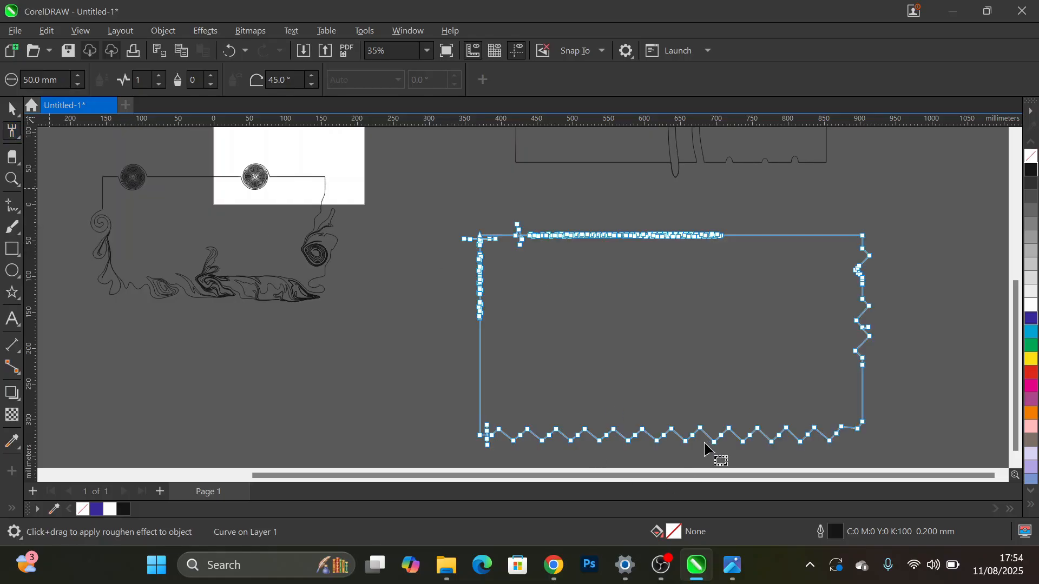
drag(700, 428, 683, 303)
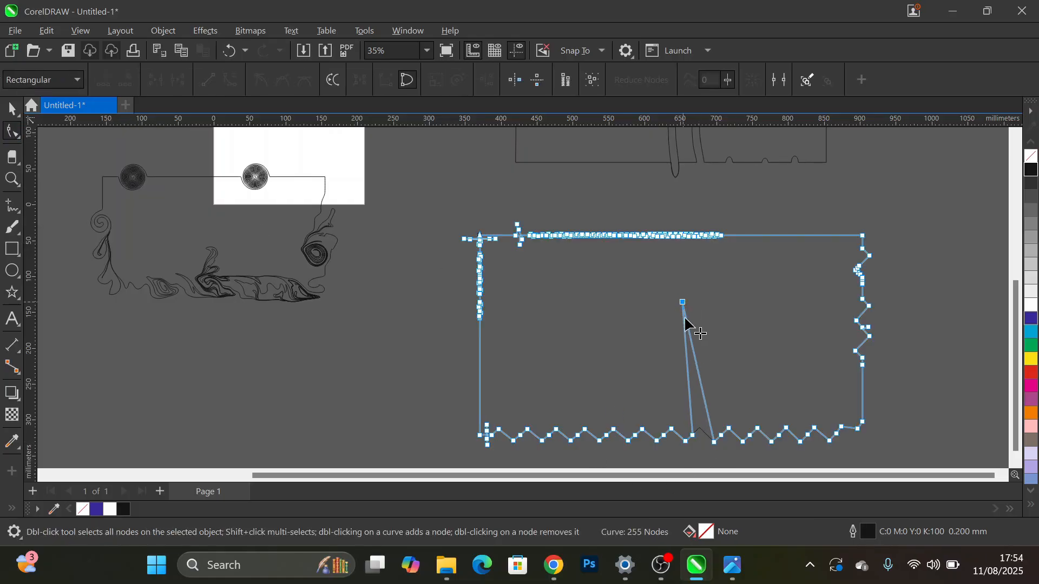
click(685, 440)
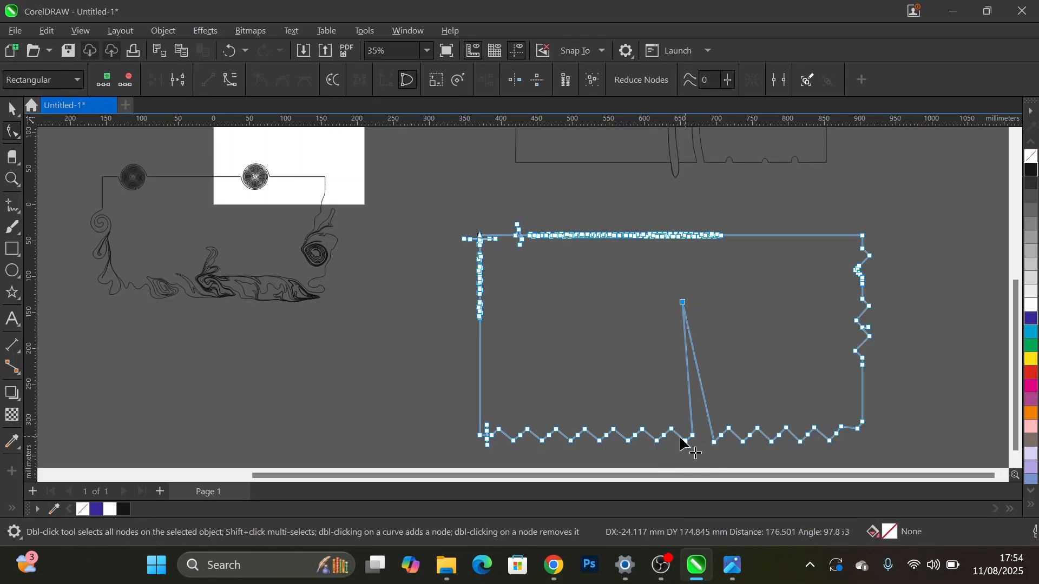
drag(685, 442, 692, 436)
double_click(692, 435)
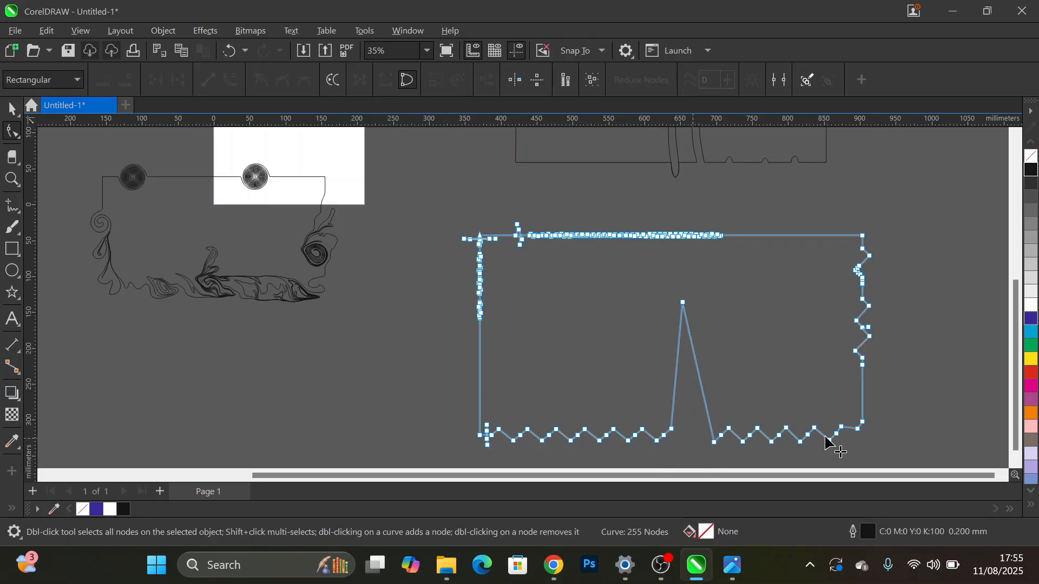
- With the Shape tool, pull two neighbouring nodes on the rectangle's left edge inward to form a notch, the lower one by about 105 mm
double_click(480, 314)
drag(479, 308, 548, 330)
drag(480, 306, 558, 299)
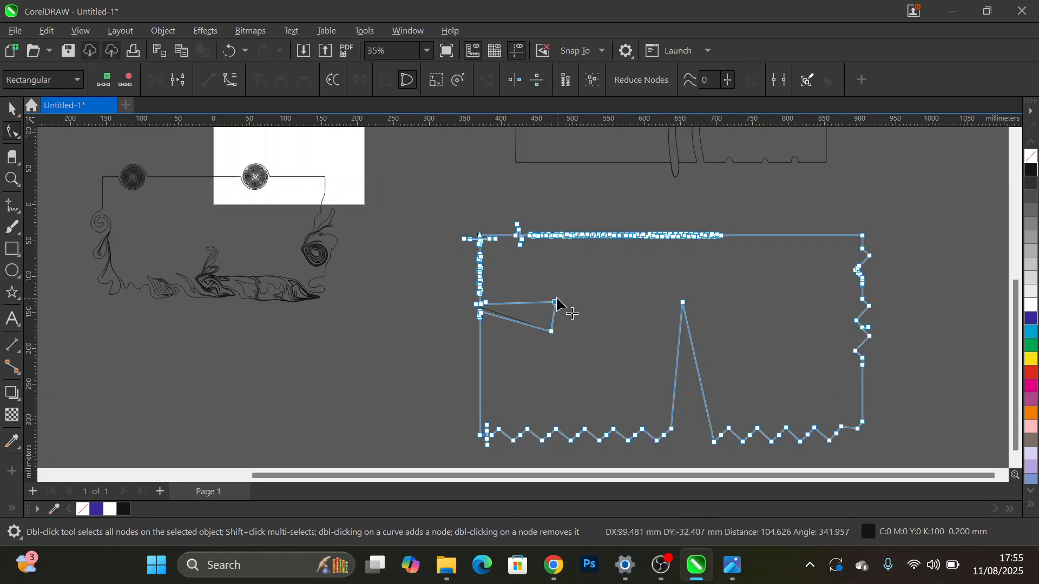
click(538, 357)
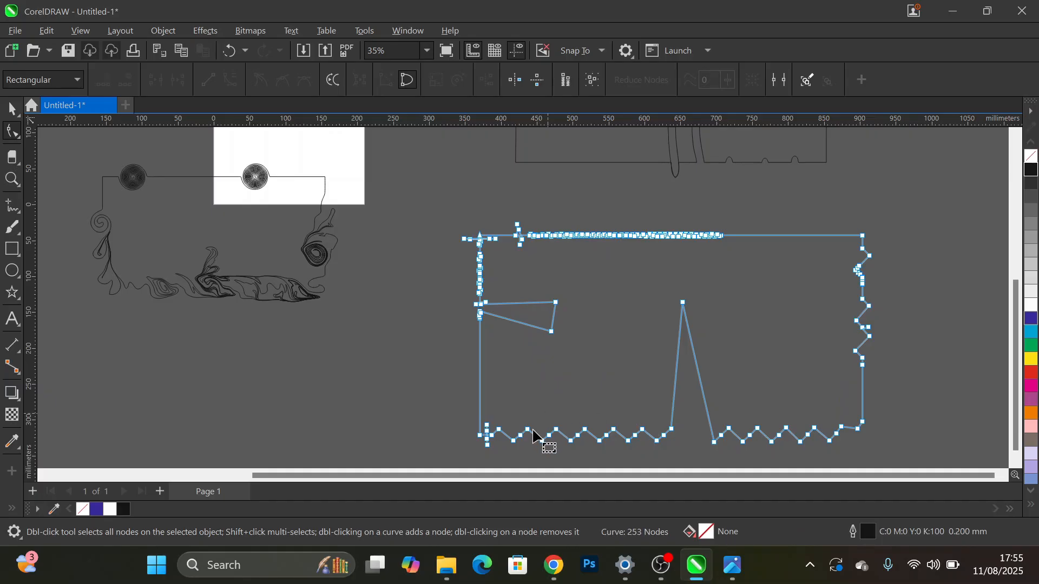
- Pull a zigzag node from the bottom edge's left part up beside the existing spike and delete adjoining nodes at the new spike's base
drag(528, 431, 667, 300)
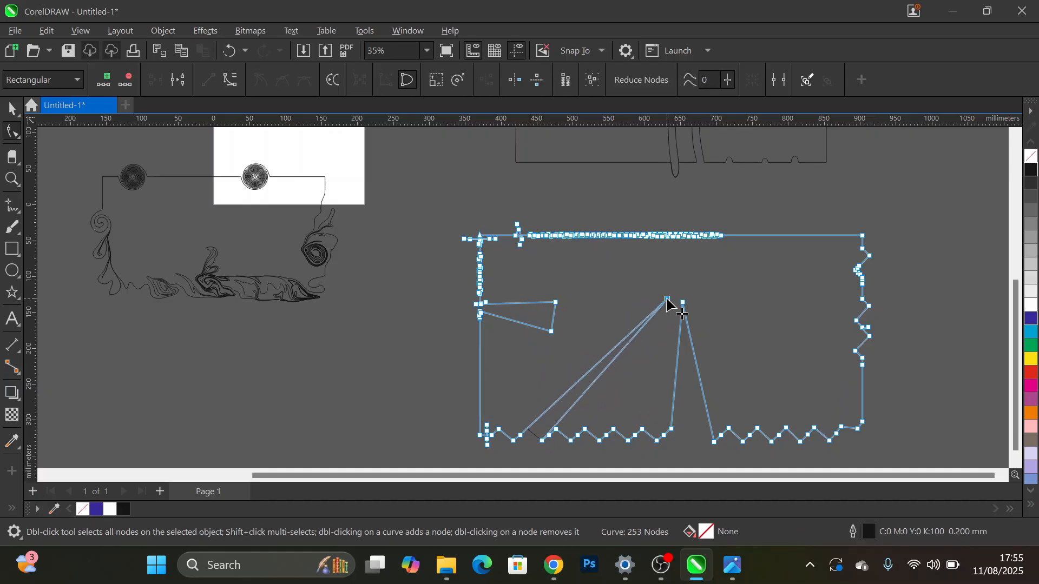
double_click(556, 429)
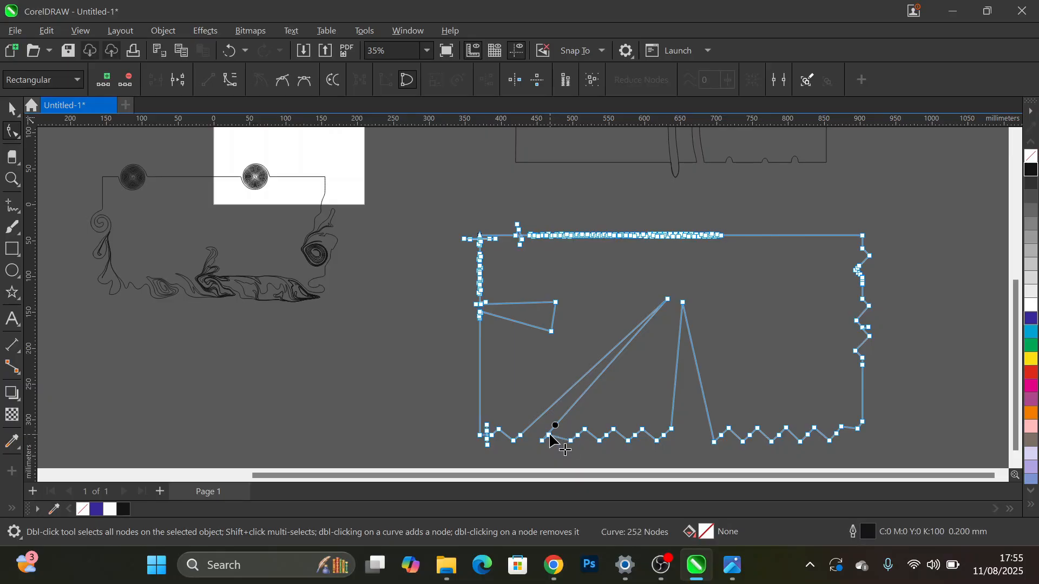
double_click(549, 435)
double_click(550, 441)
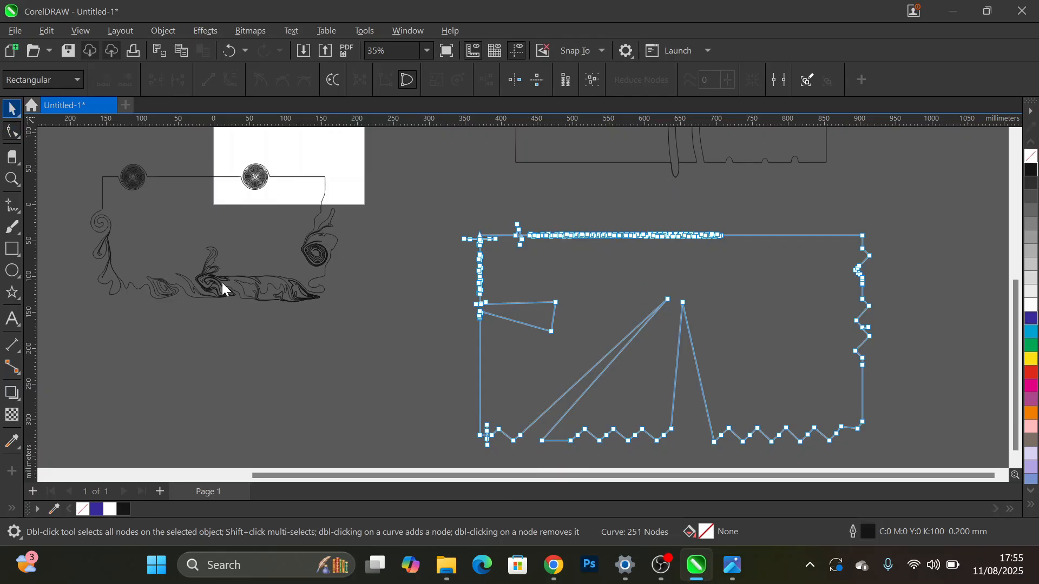
click(312, 346)
key(space)
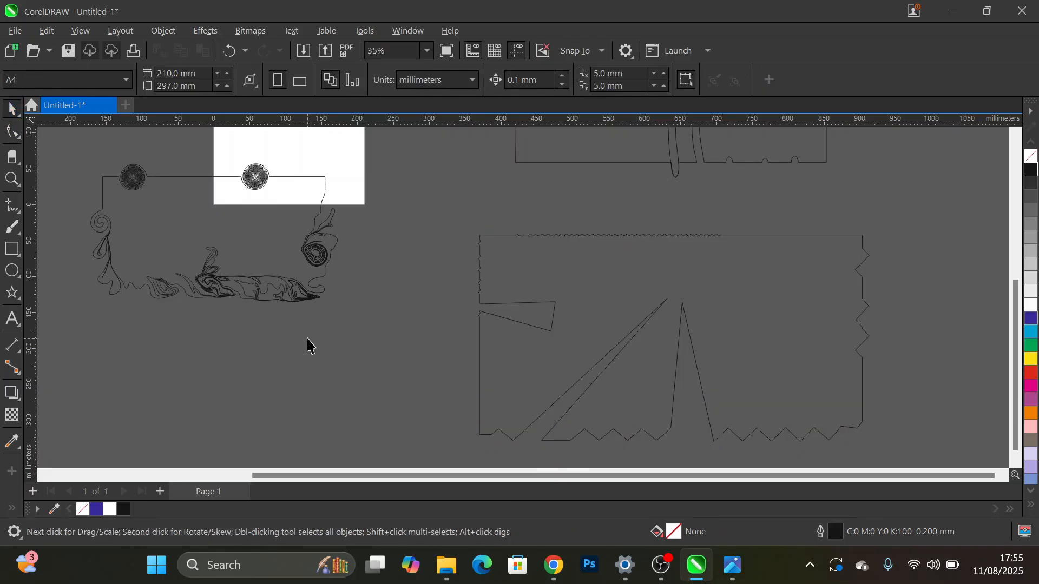
click(21, 140)
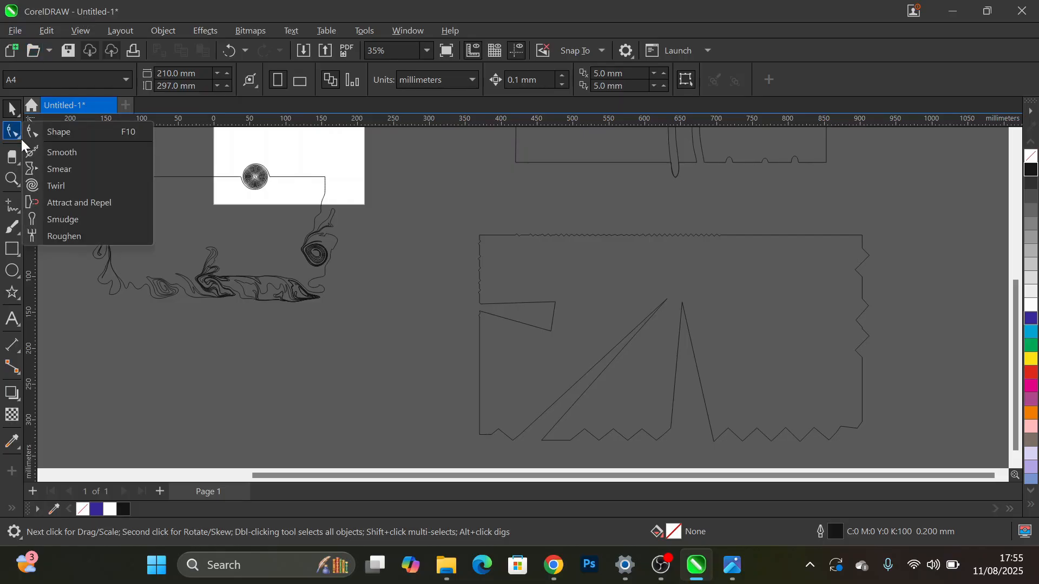
click(11, 108)
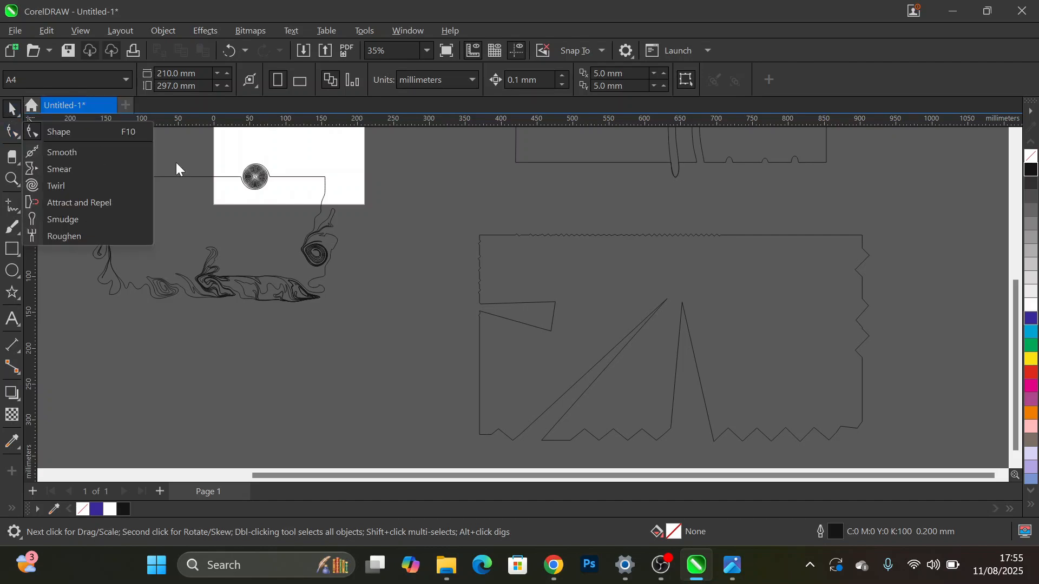
- Outline a crop area about 701 × 397 mm around the roughened rectangle with the Crop tool and discard it
click(613, 297)
scroll(612, 297, down, 1)
scroll(613, 296, down, 1)
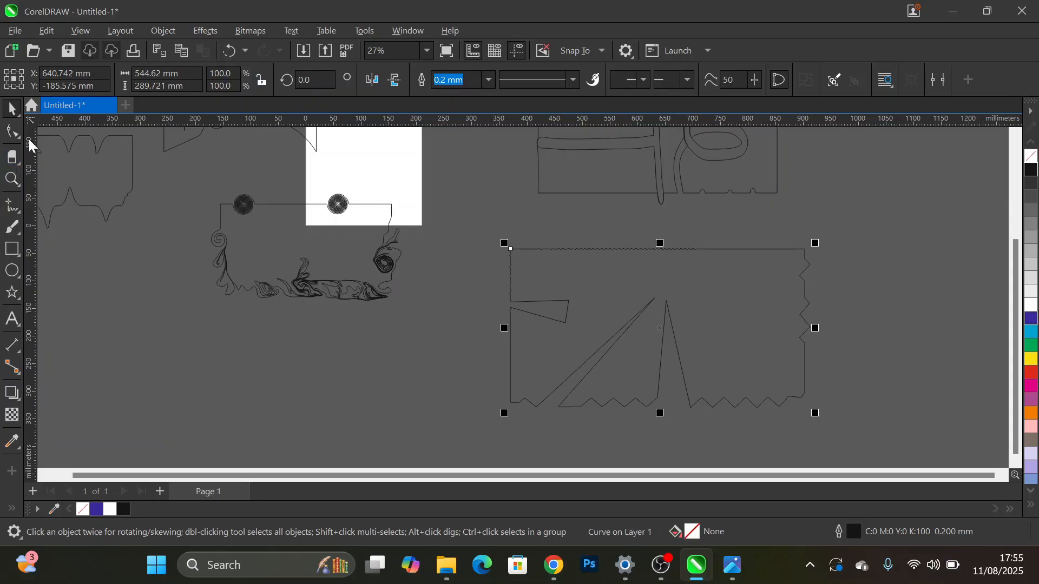
click(19, 168)
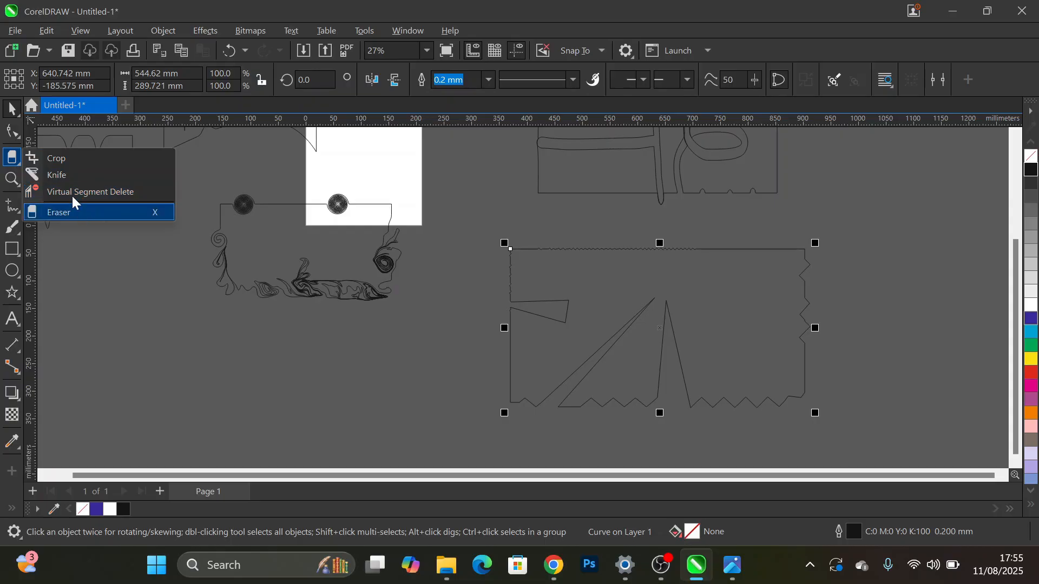
click(61, 160)
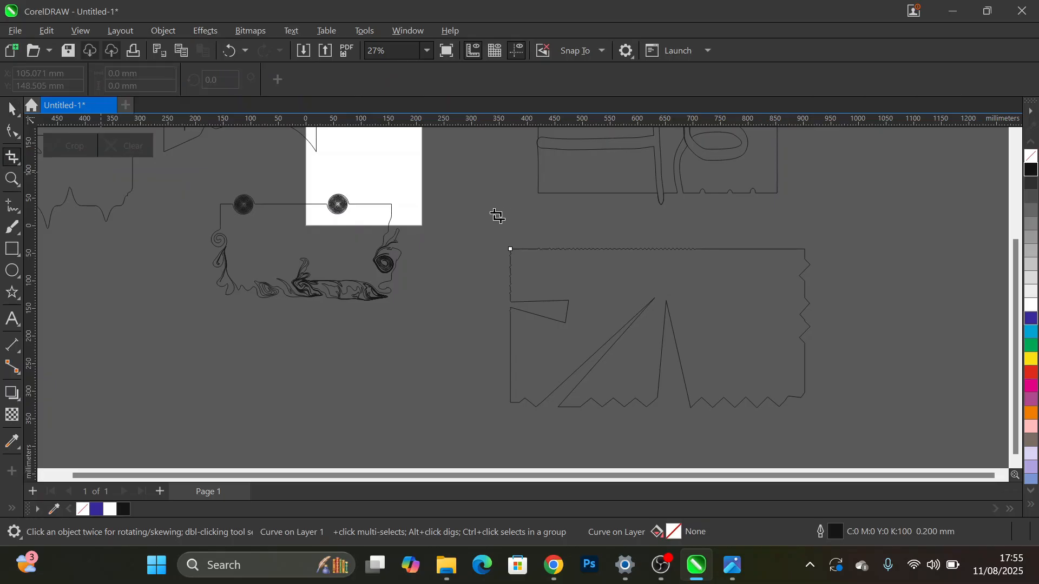
drag(475, 218, 863, 436)
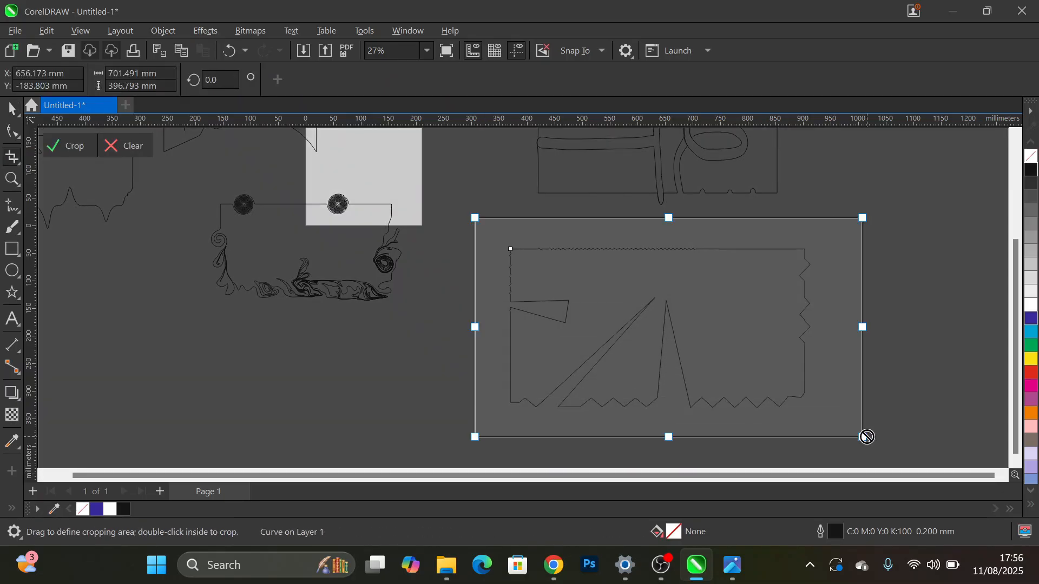
key(Escape)
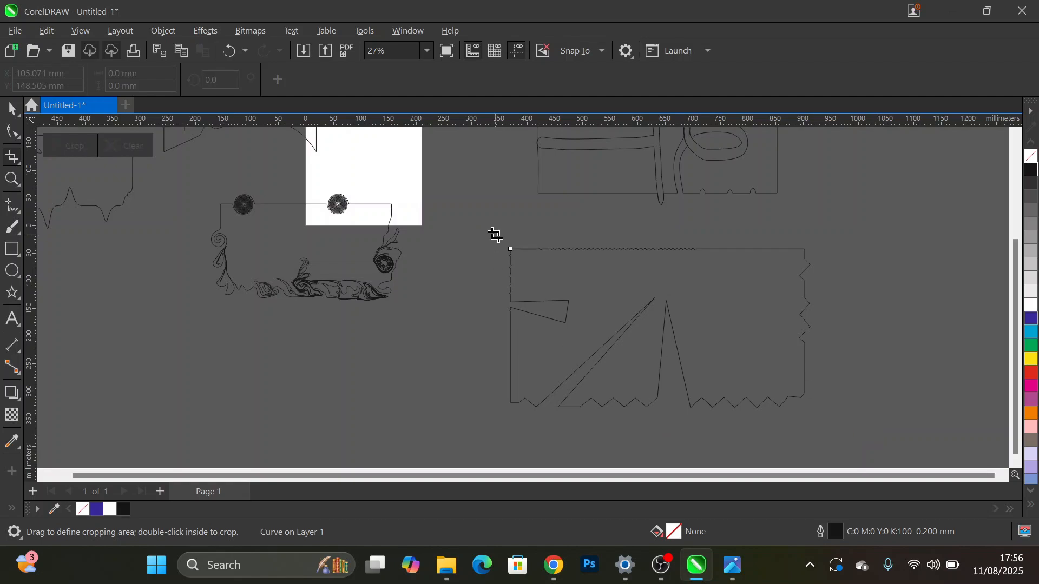
- Try crop areas of about 666 × 348 mm around the roughened rectangle and about 286 × 56 mm inside it, clearing the last one
drag(496, 236, 864, 427)
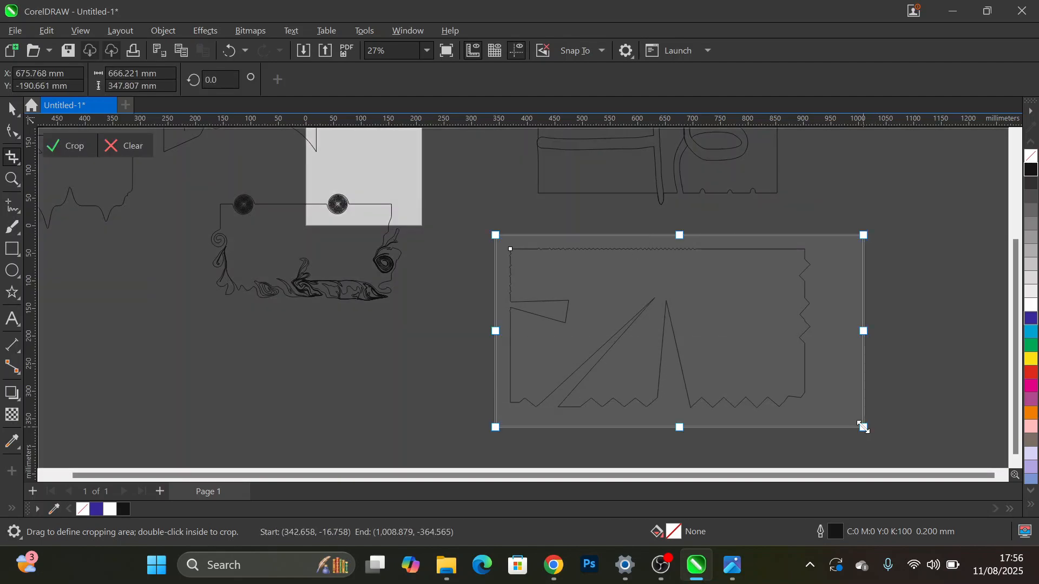
drag(790, 373, 686, 367)
drag(595, 354, 692, 350)
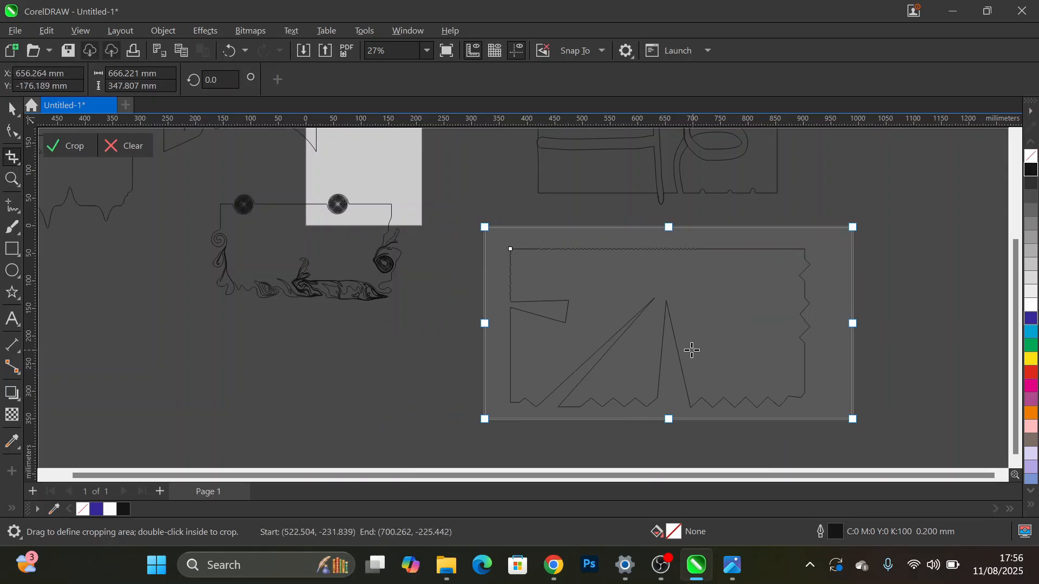
click(72, 150)
drag(679, 271, 521, 303)
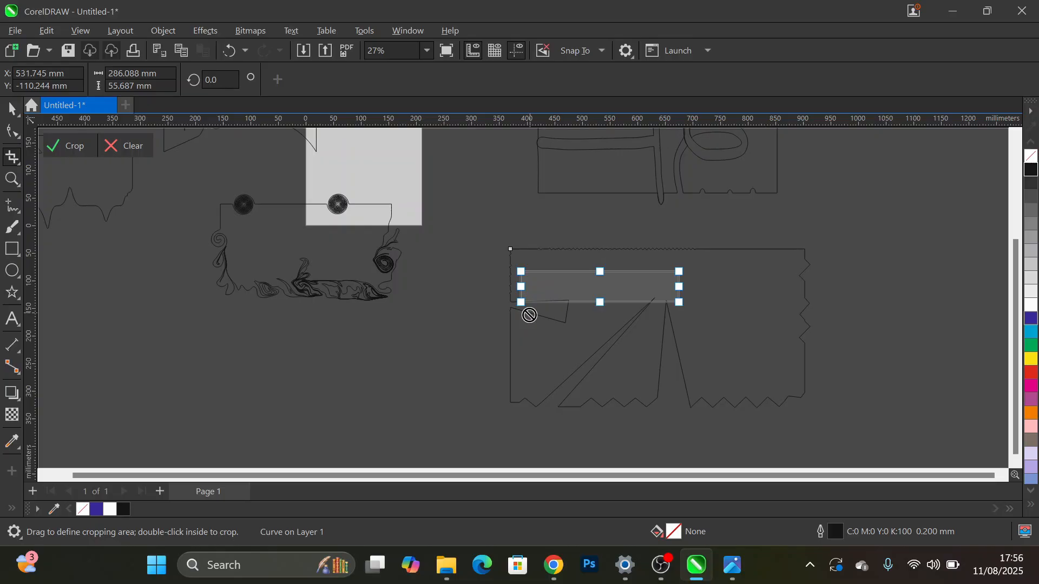
click(122, 150)
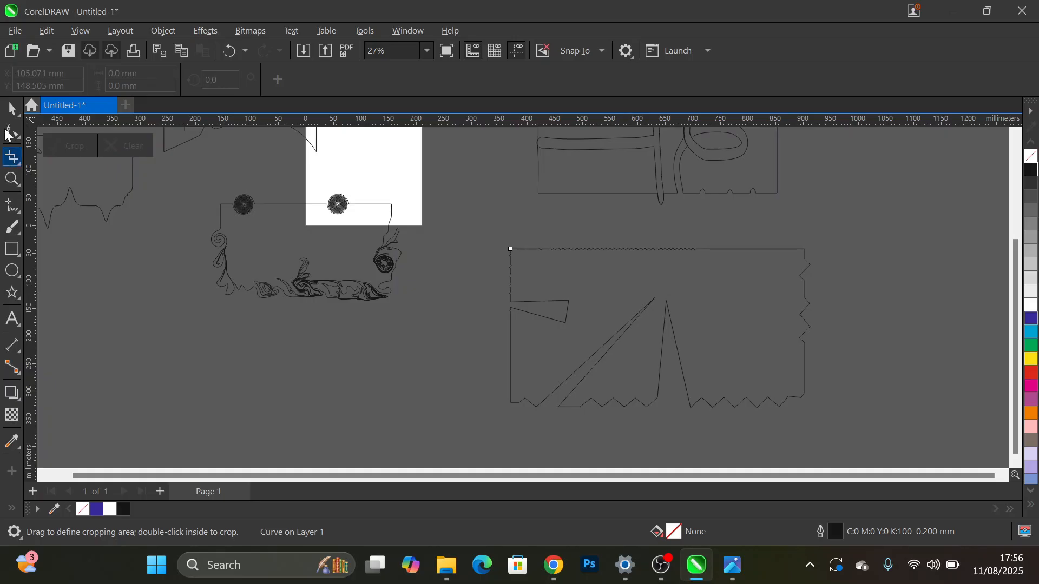
- Move the roughened rectangle up and slightly to the left, directly below the smudged rectangle
click(12, 108)
drag(695, 354, 579, 368)
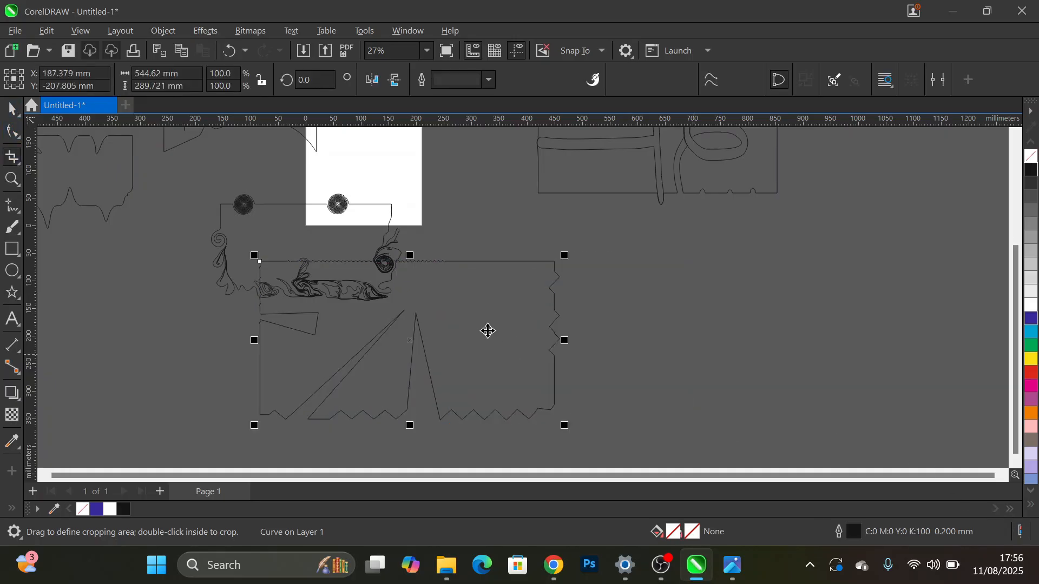
drag(424, 332, 669, 279)
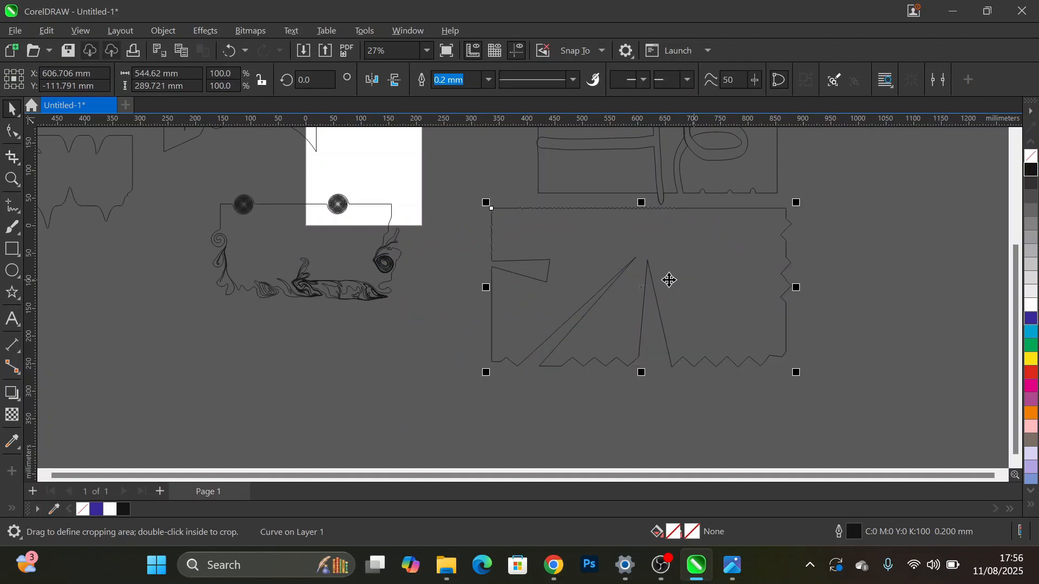
- Draw a rectangle about 440 × 168 mm in the empty area below the twirled rectangle
click(19, 165)
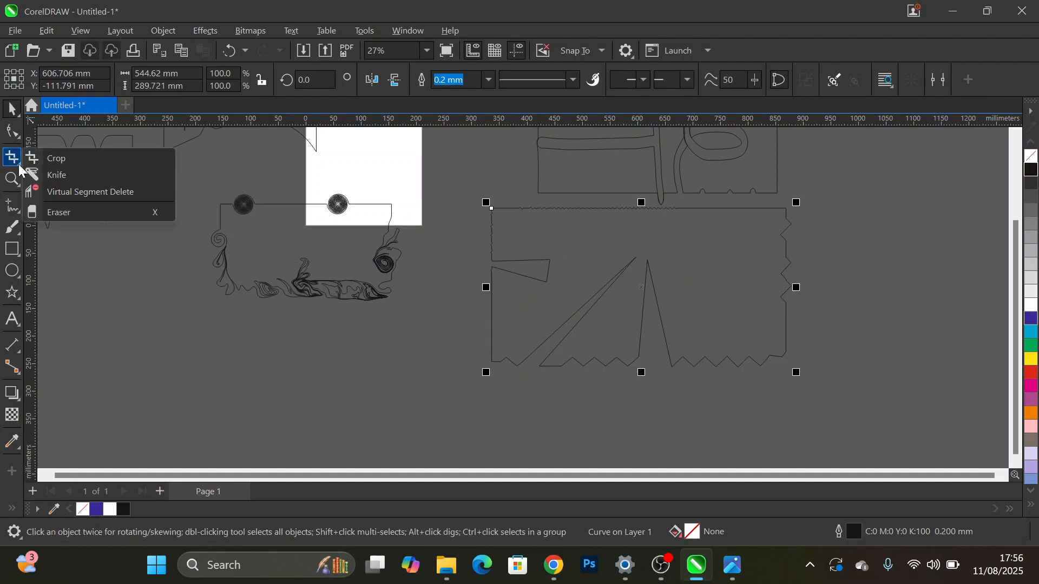
click(92, 181)
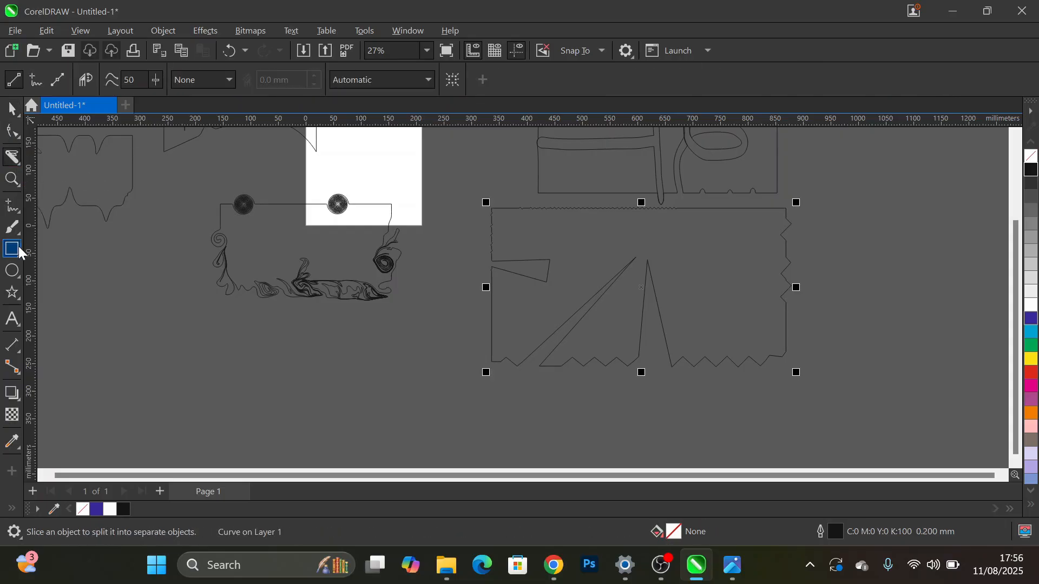
drag(179, 330, 422, 423)
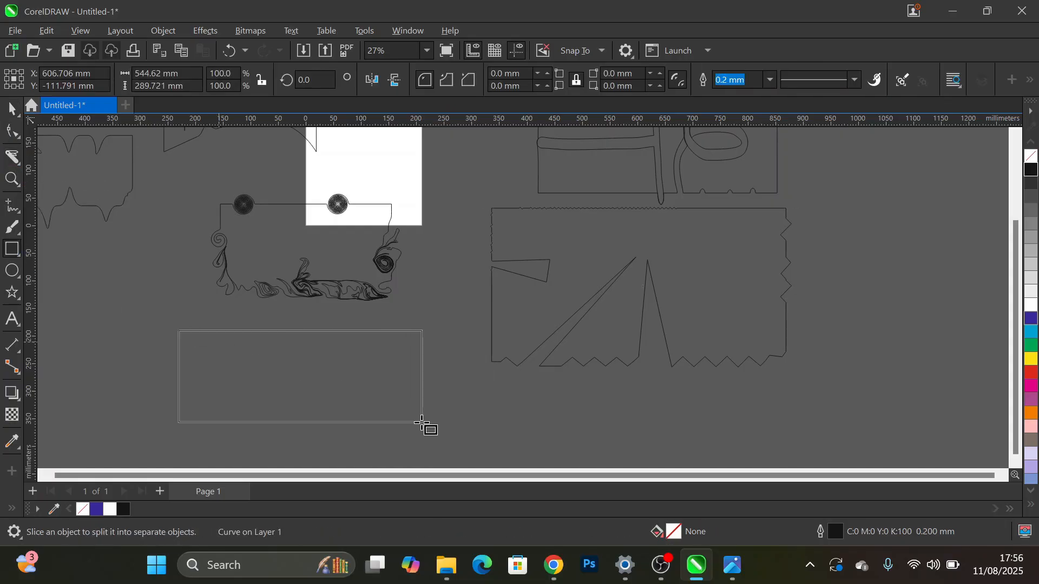
- Slice the new rectangle diagonally across its right half with the Knife tool and move the right-hand piece below the roughened rectangle
click(12, 157)
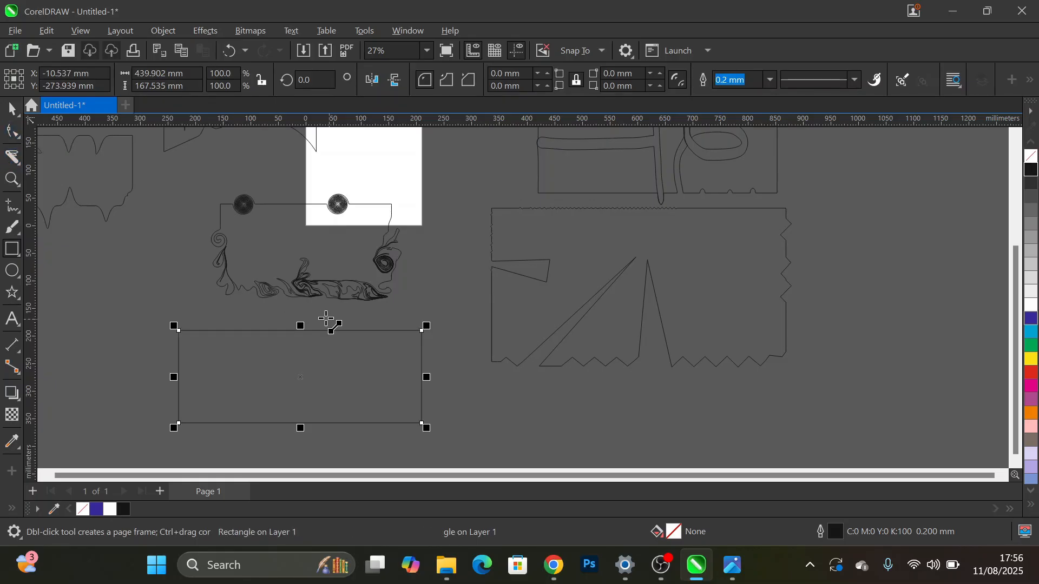
mouse_move(366, 352)
mouse_down()
mouse_move(461, 470)
mouse_move(471, 466)
mouse_up()
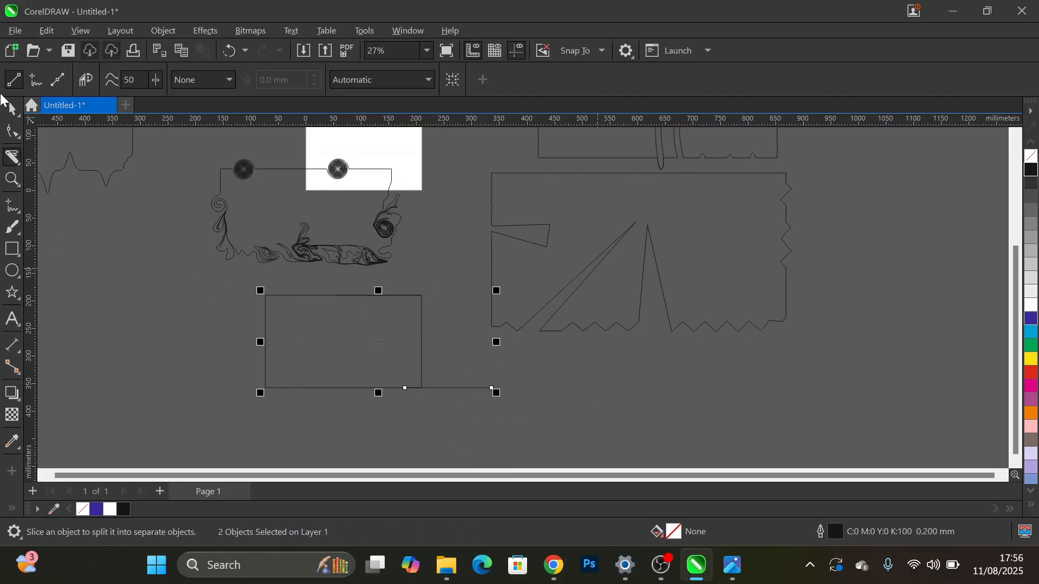
key(space)
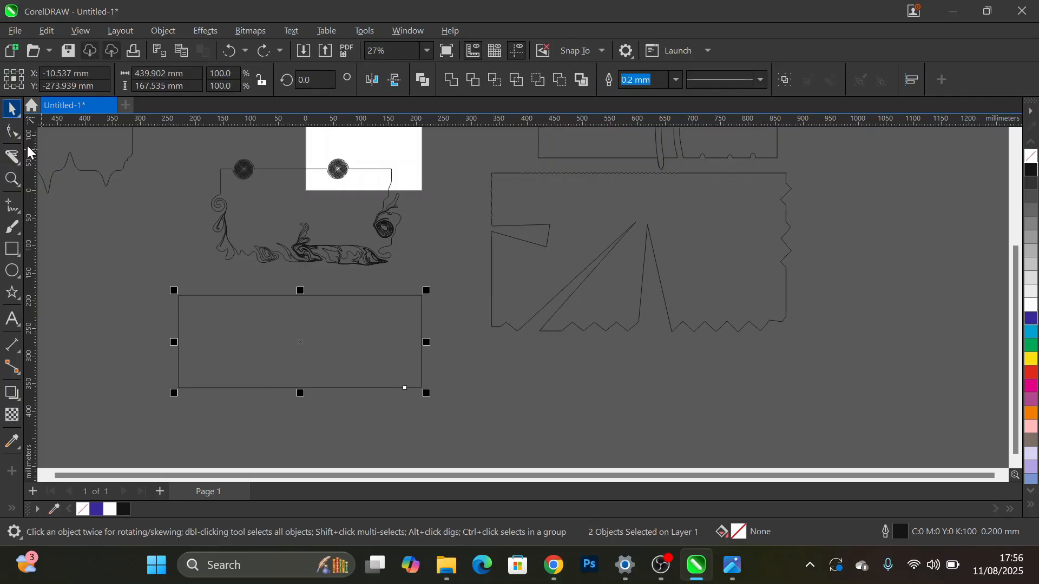
click(277, 293)
drag(369, 297, 622, 359)
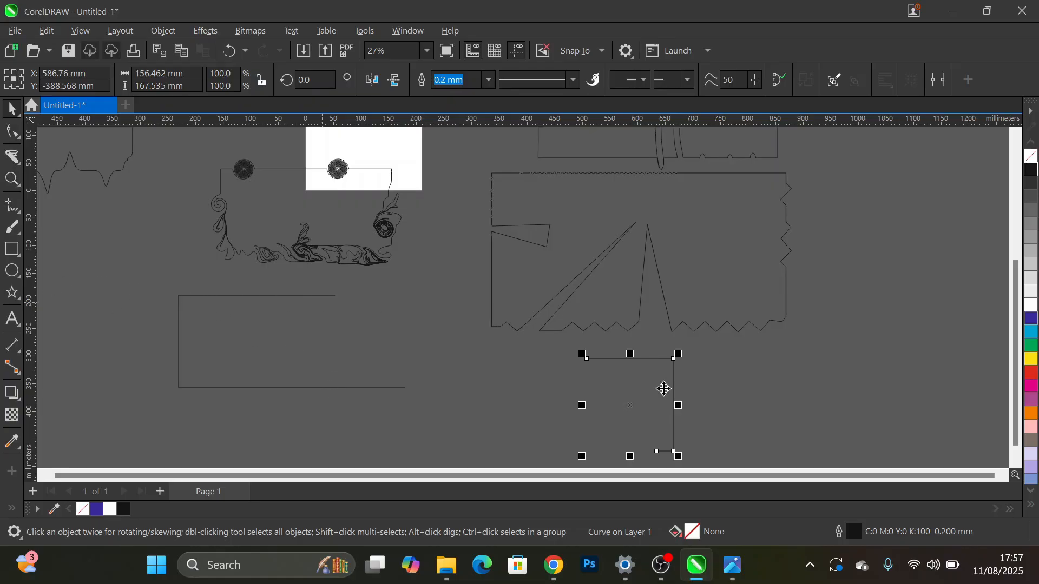
- Draw a rectangle about 129 × 106 mm over the left edge of the remaining sliced piece and fill it white
click(12, 249)
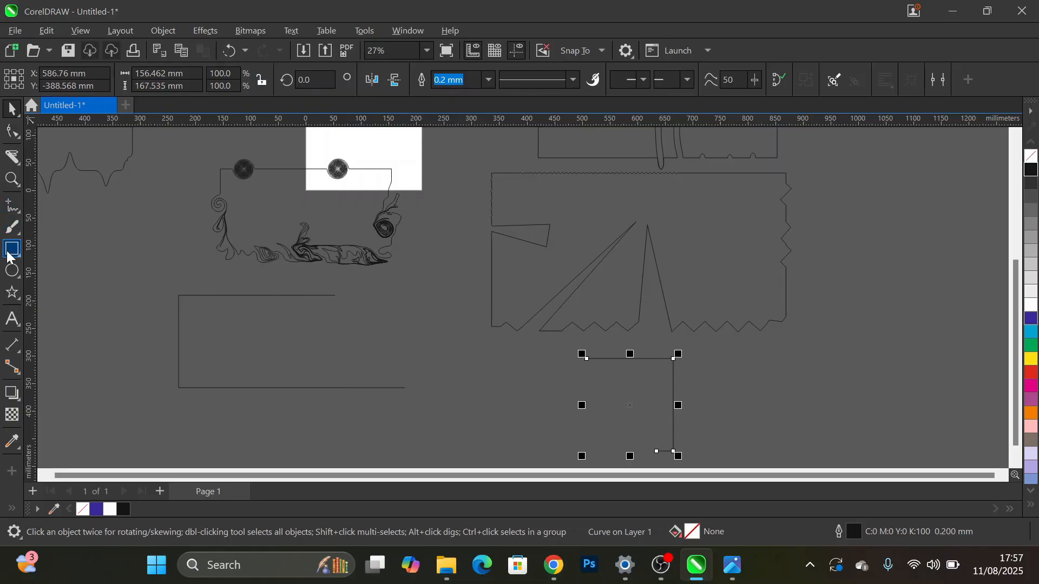
drag(128, 318, 200, 377)
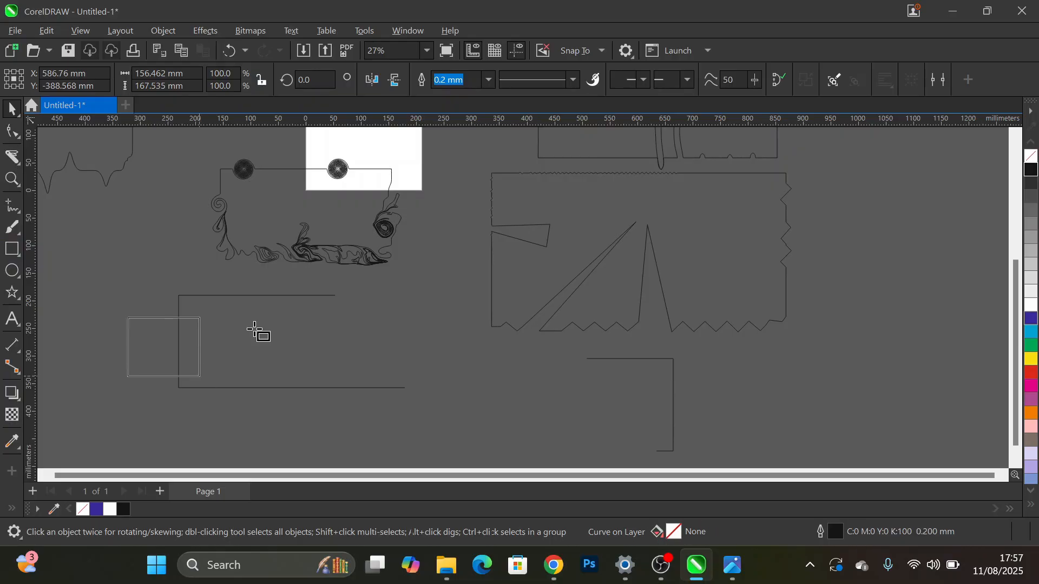
click(151, 351)
key(alt)
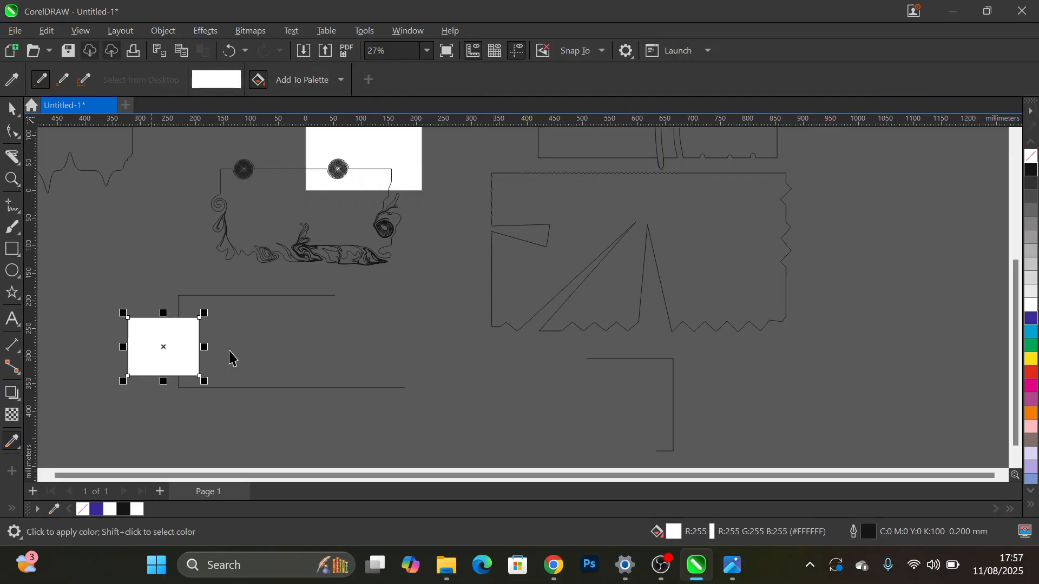
- Select the white rectangle together with the open sliced piece and move both so that the white rectangle lies on the page
key(space)
shift+click(243, 297)
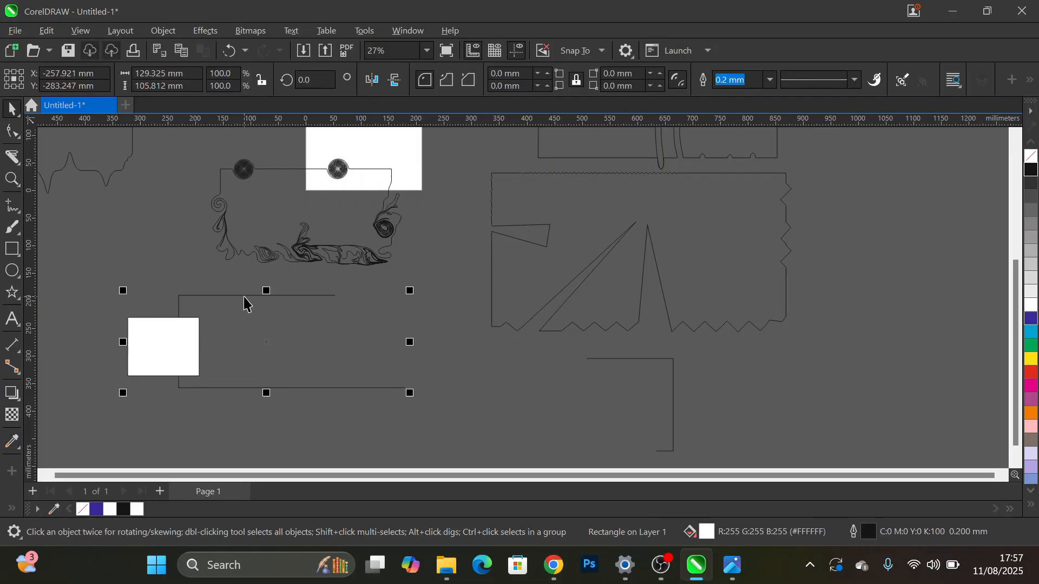
scroll(233, 306, down, 2)
drag(220, 314, 315, 195)
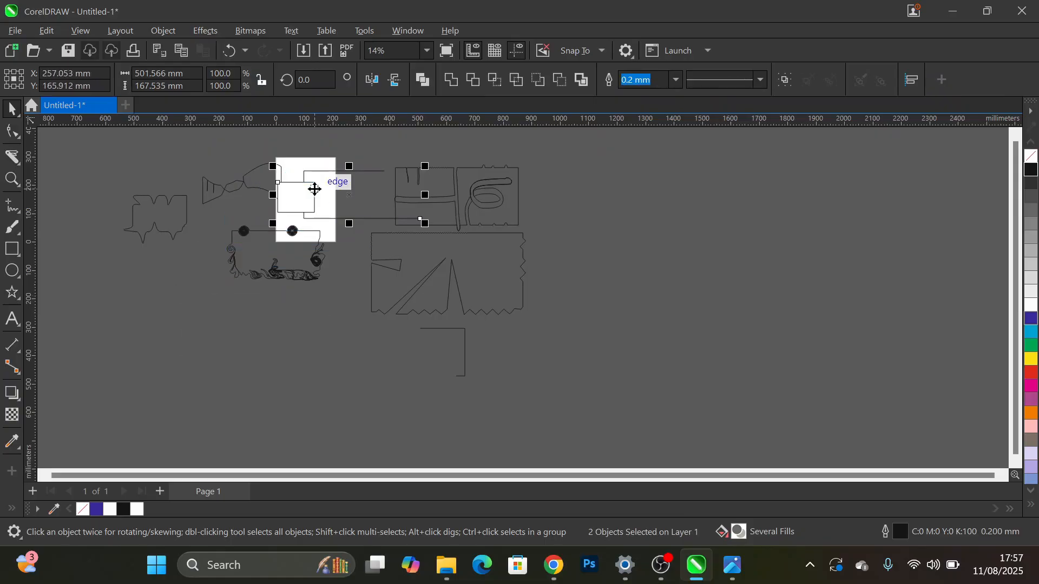
- Set the white rectangle's outline width to None
click(293, 207)
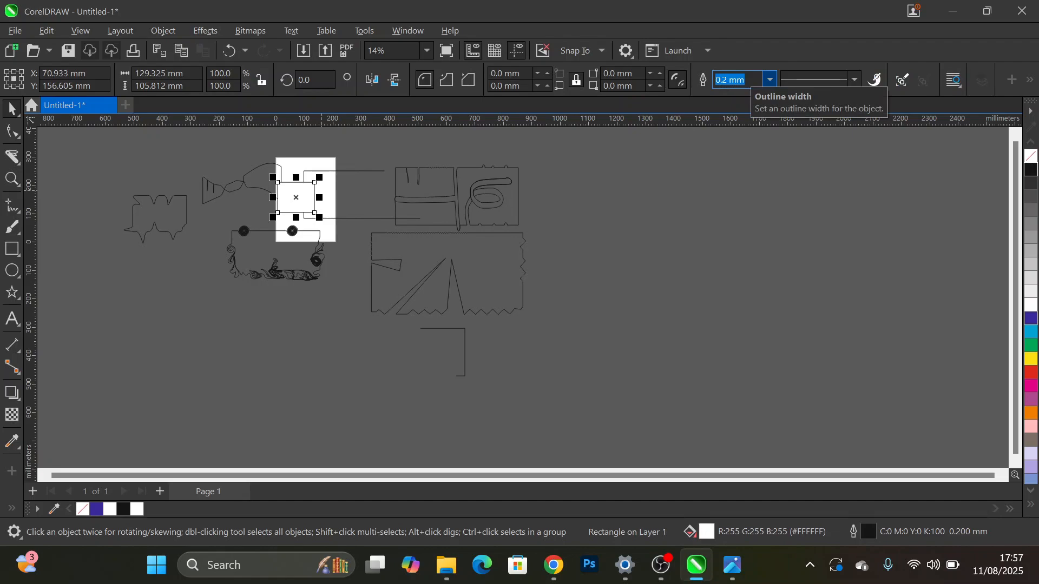
click(771, 79)
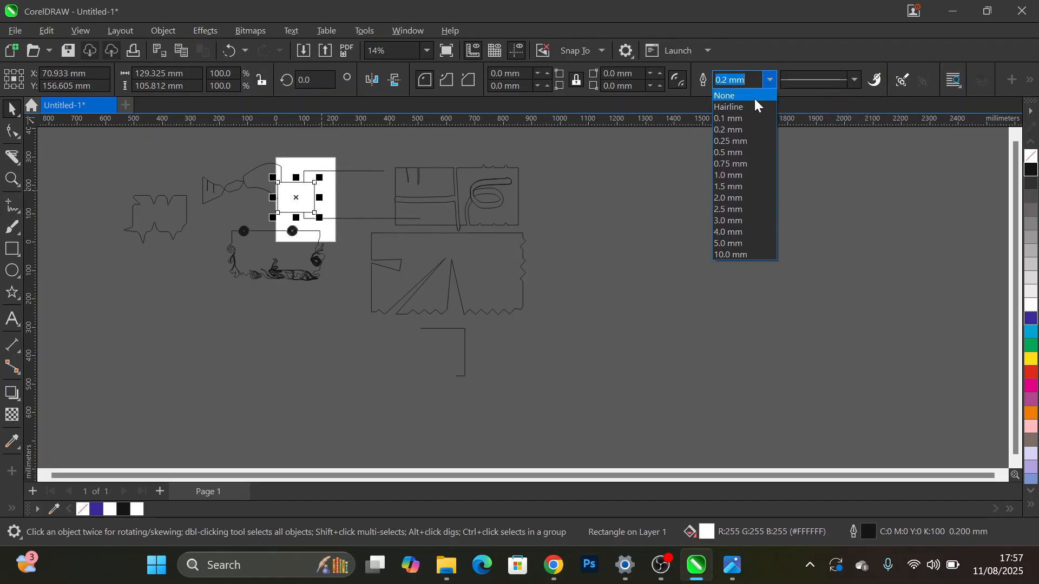
click(755, 98)
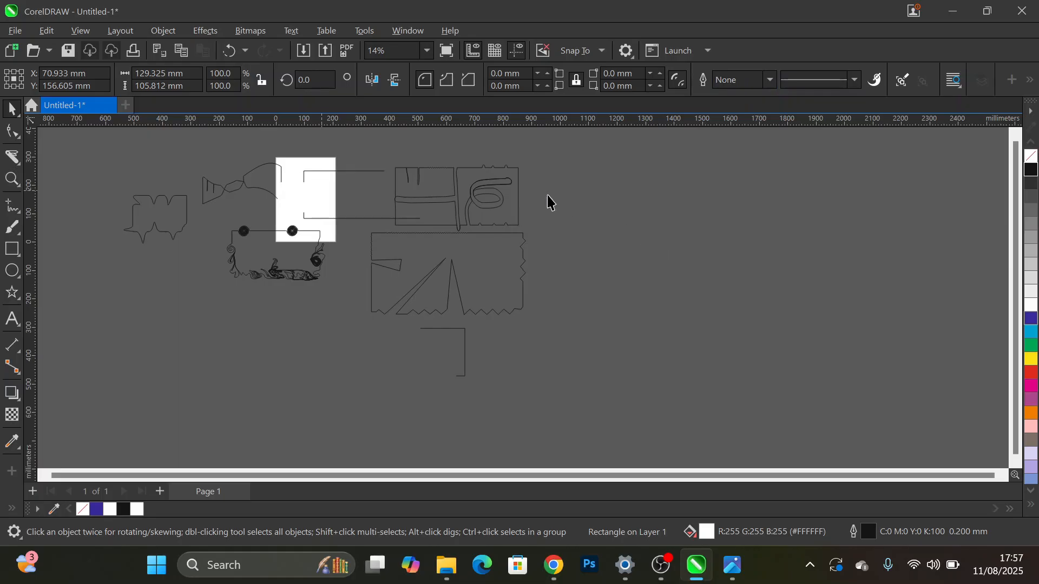
click(307, 186)
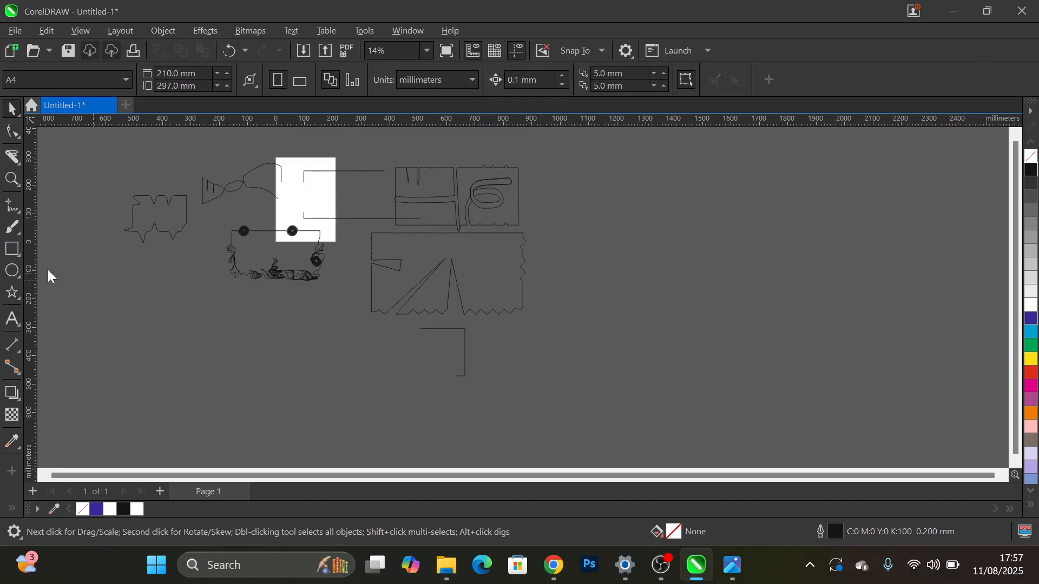
- Draw a circle about 398 mm in diameter on the empty area below and to the left of the page
click(11, 271)
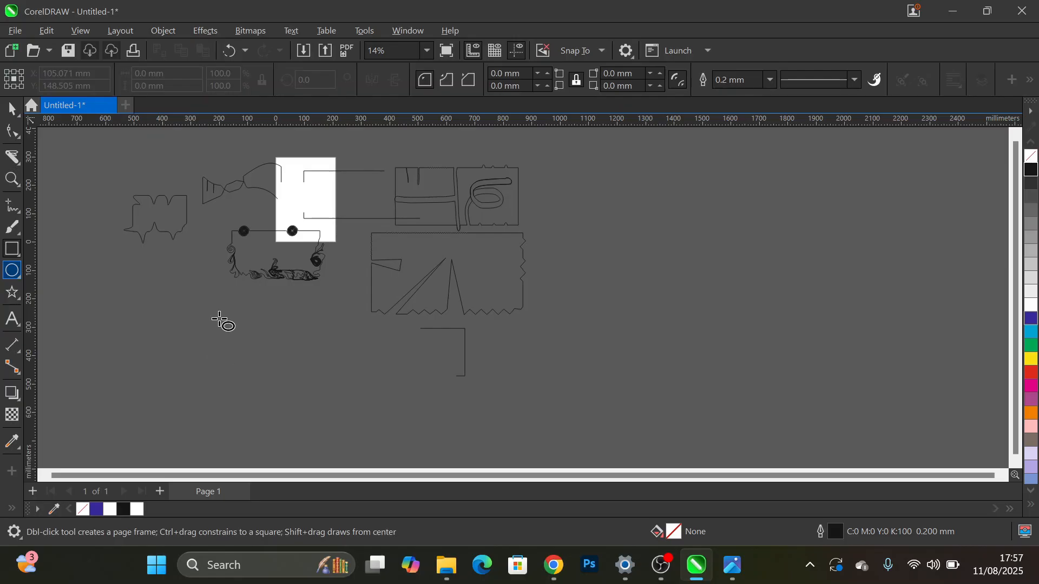
drag(226, 309, 150, 391)
drag(131, 403, 111, 421)
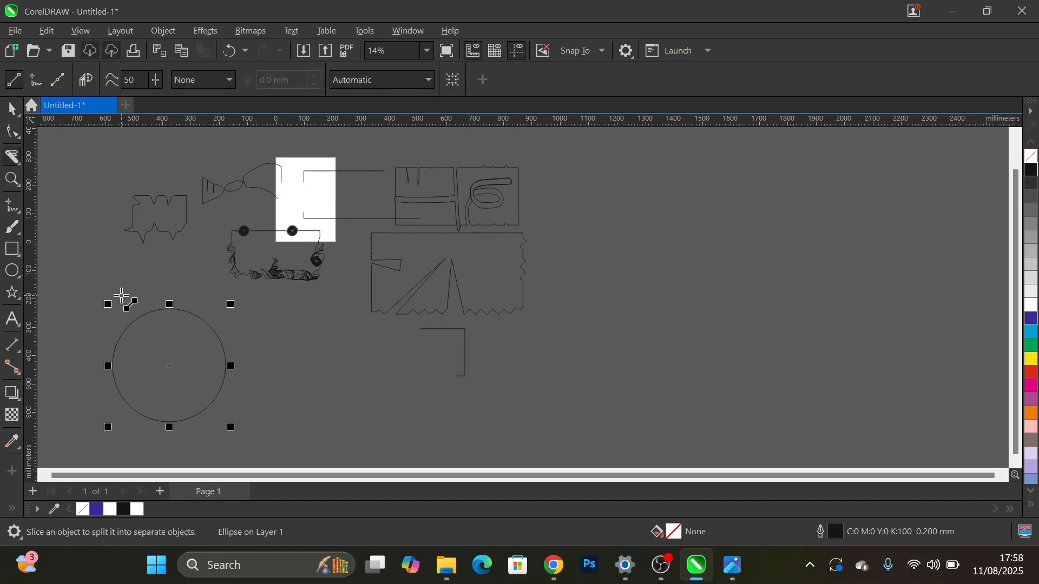
- Slice the circle diagonally across its upper right with the Knife tool and move the upper-right arc away from the rest
drag(122, 296, 278, 400)
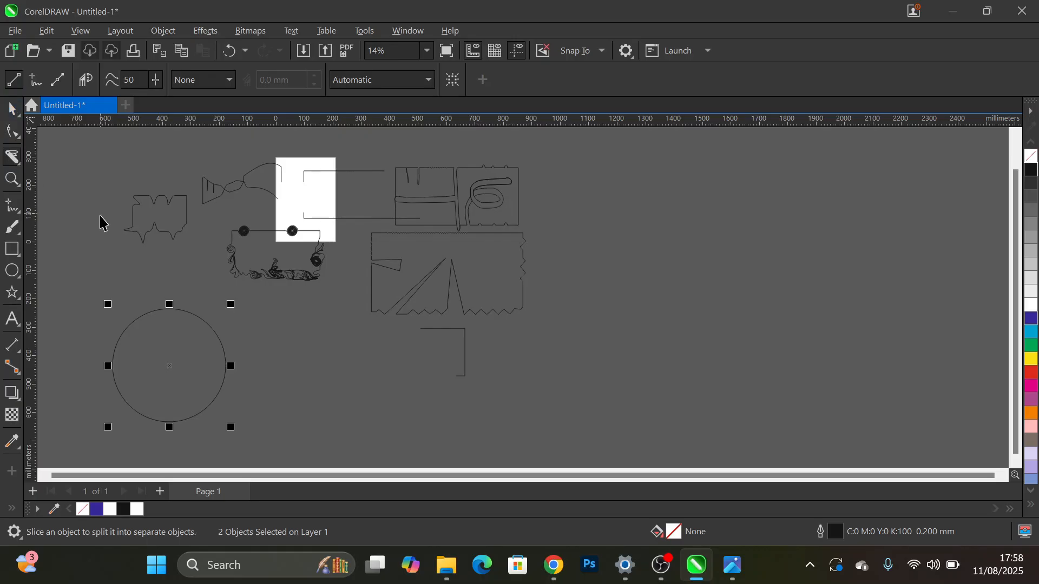
key(space)
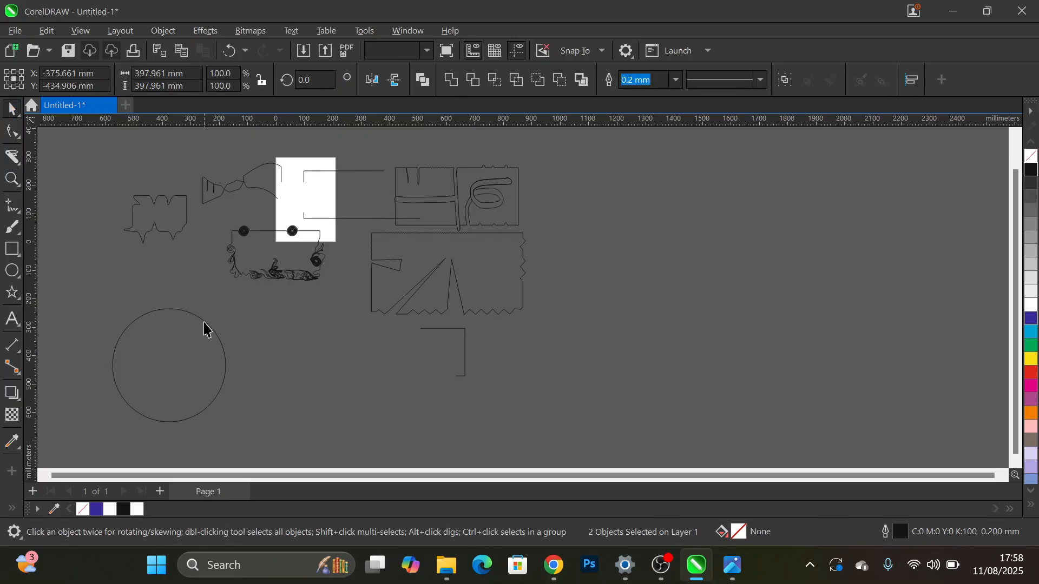
drag(203, 323, 281, 309)
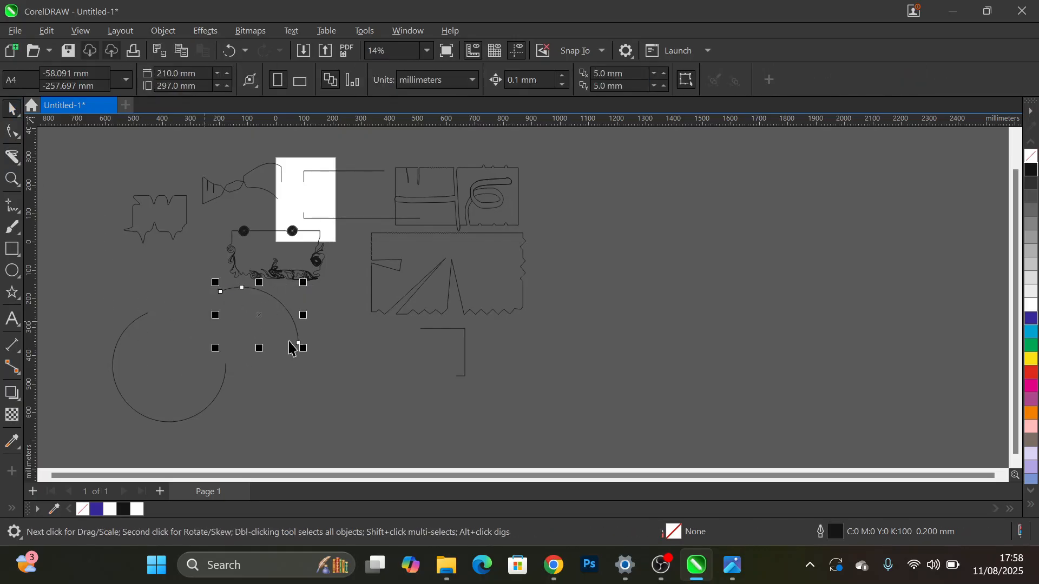
click(317, 403)
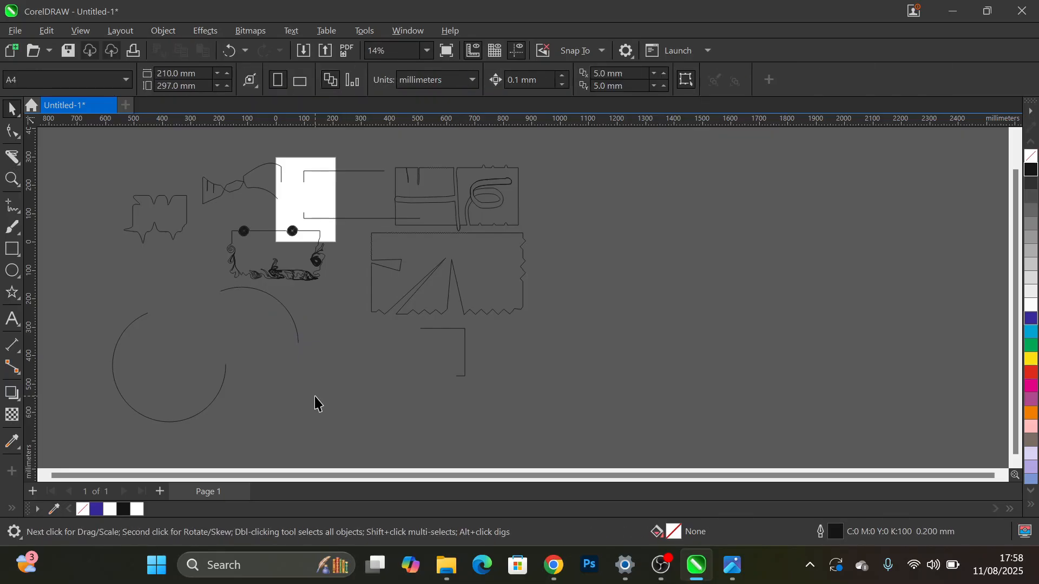
- Set the outline width of the larger remaining arc to 4.0 mm
click(222, 376)
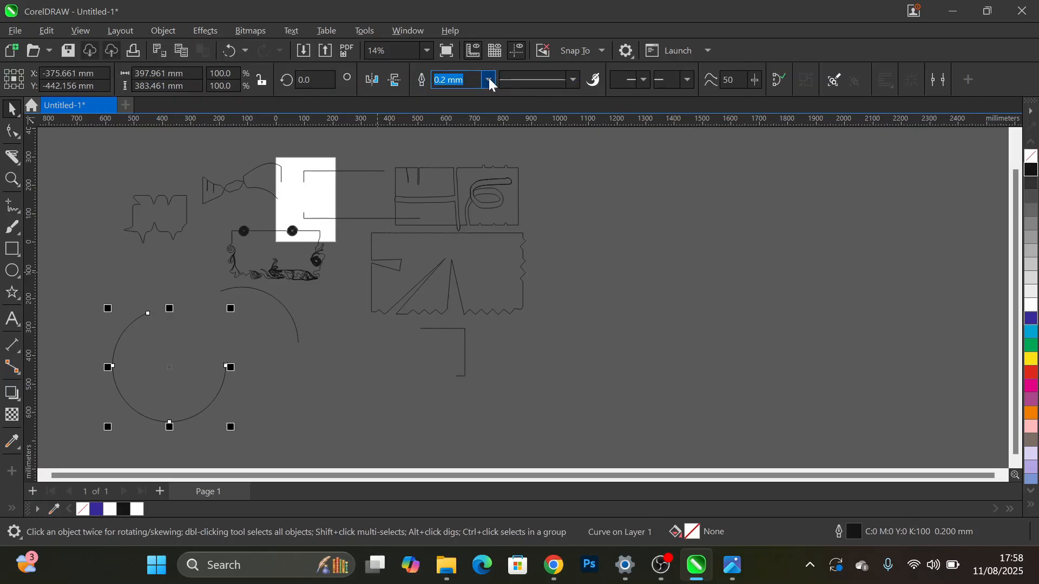
click(490, 81)
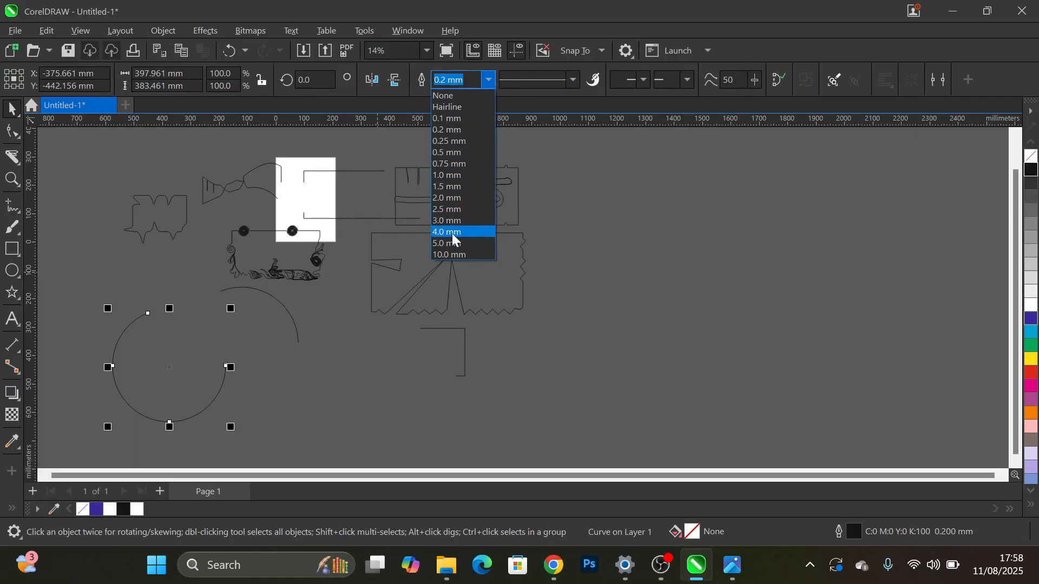
click(453, 236)
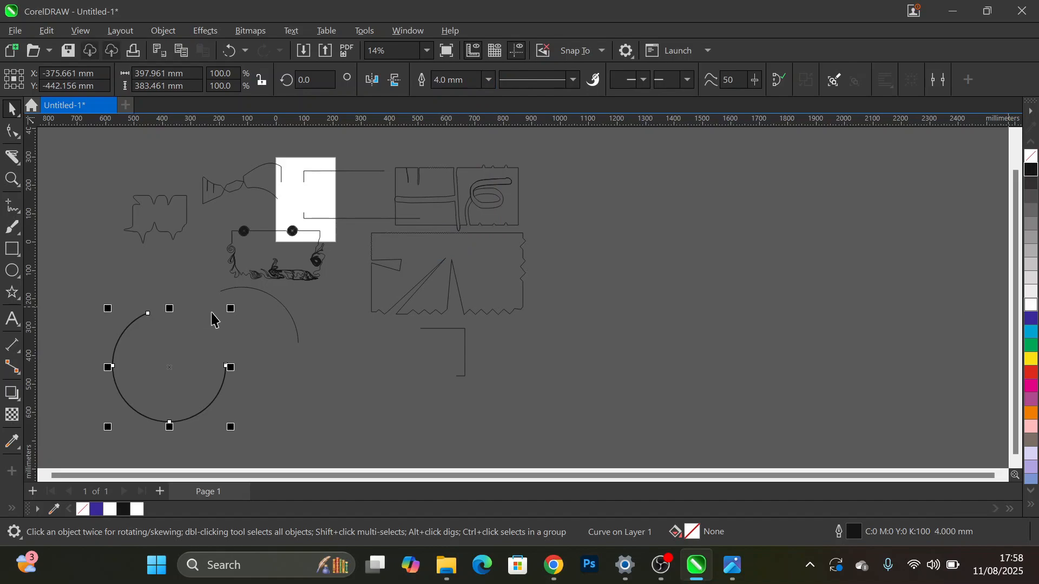
- Scale the thick-outlined arc to about 66% and move it onto the page
drag(229, 426, 184, 402)
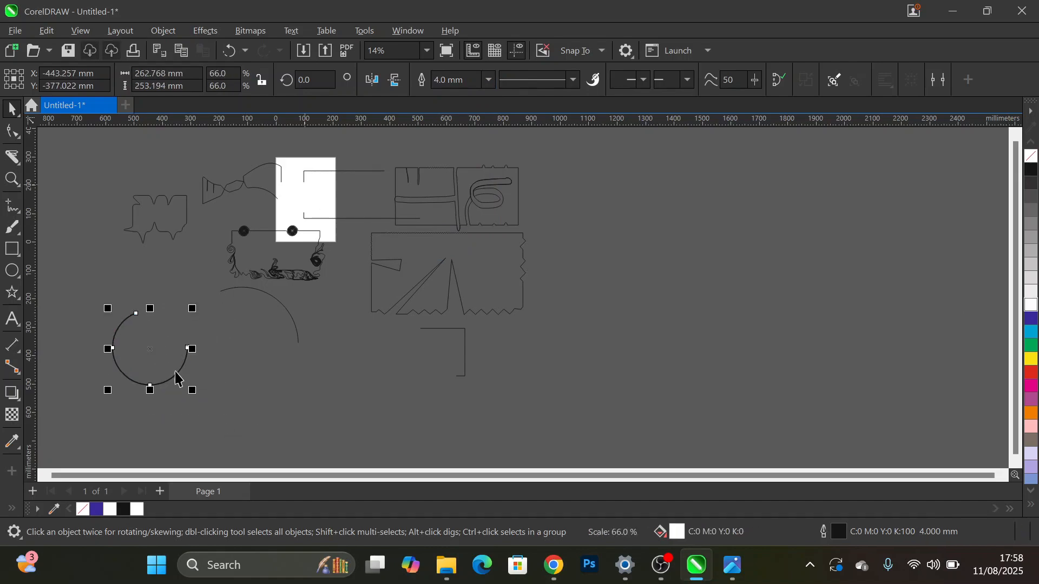
drag(150, 359, 310, 216)
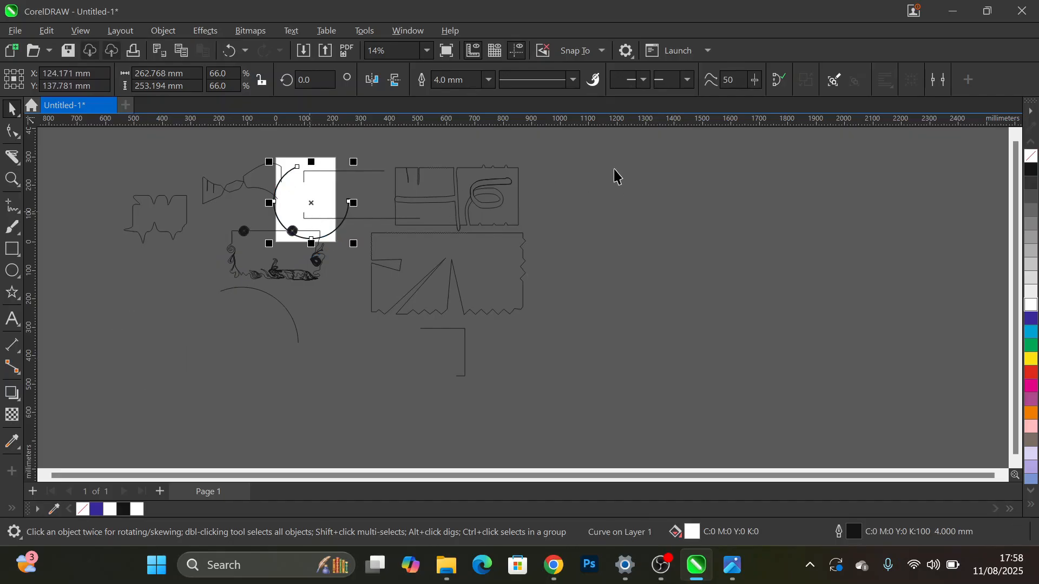
- Delete all the objects on and around the page and fit the view to the page
mouse_move(667, 149)
mouse_down()
mouse_move(409, 157)
mouse_move(99, 389)
mouse_move(115, 438)
mouse_up()
key(Delete)
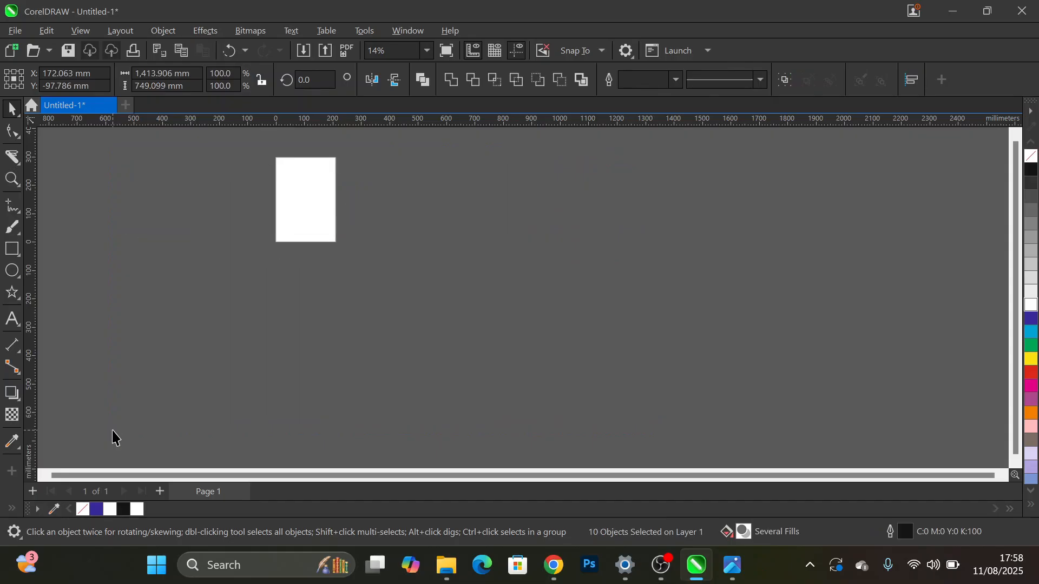
click(428, 51)
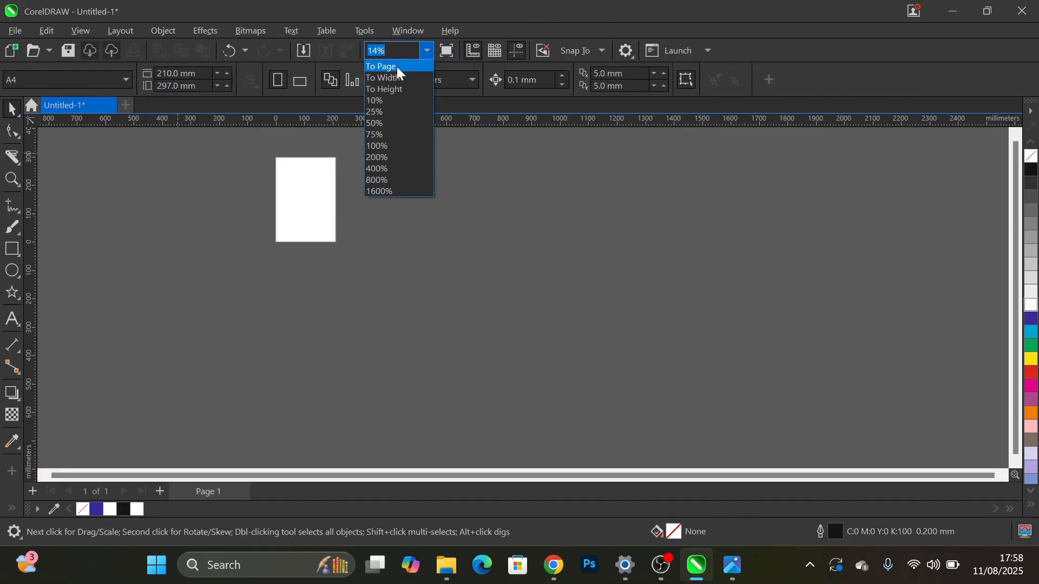
click(397, 66)
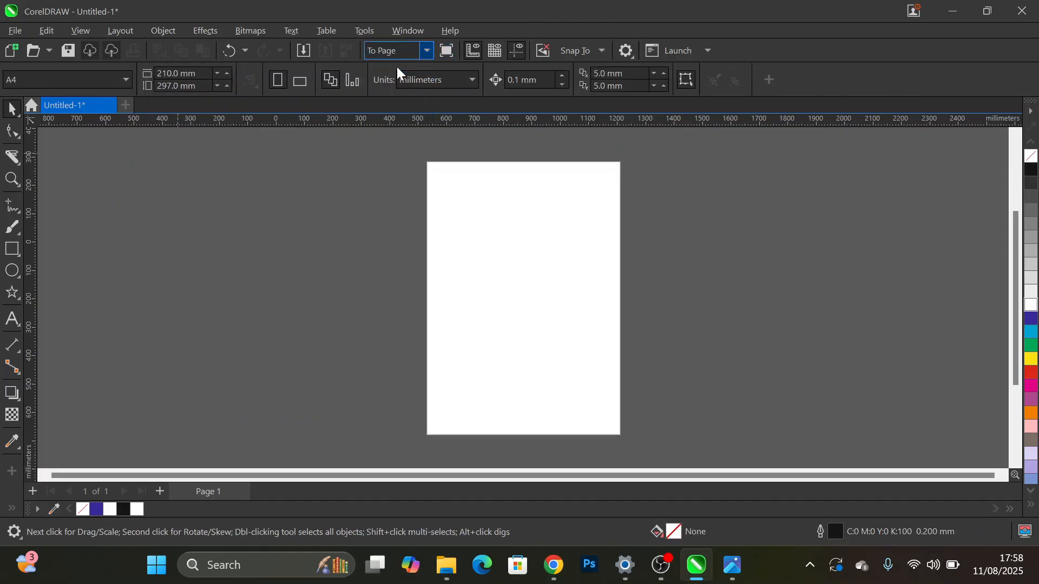
- Draw a rectangle about 233 × 142 mm to the left of the page
click(16, 163)
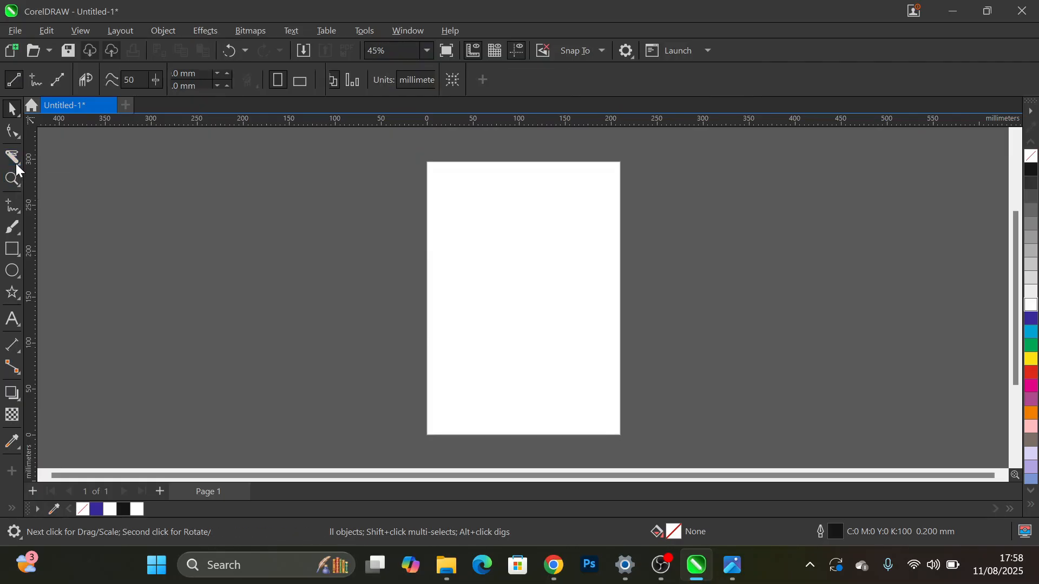
click(20, 164)
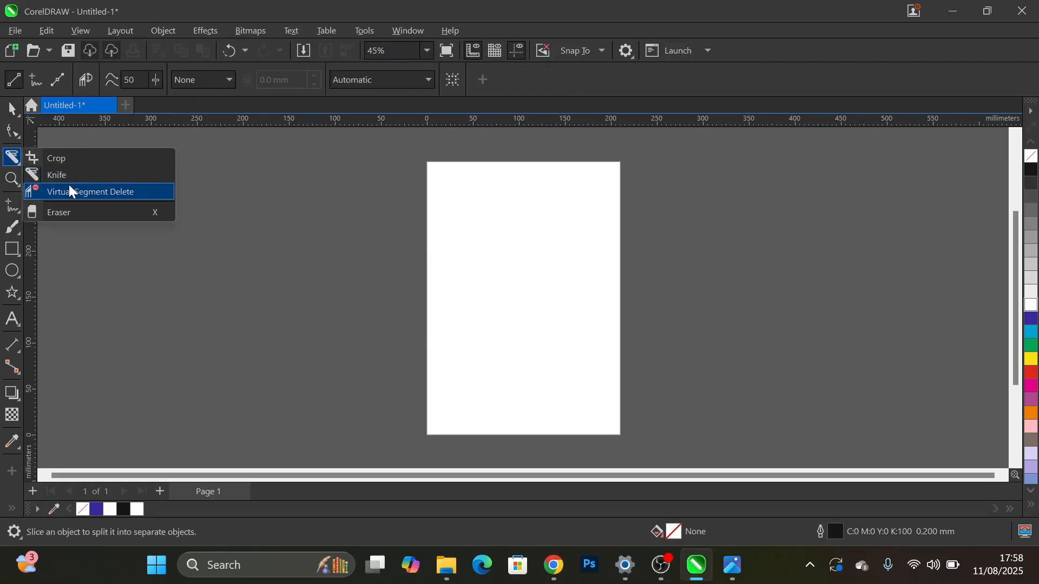
mouse_move(15, 249)
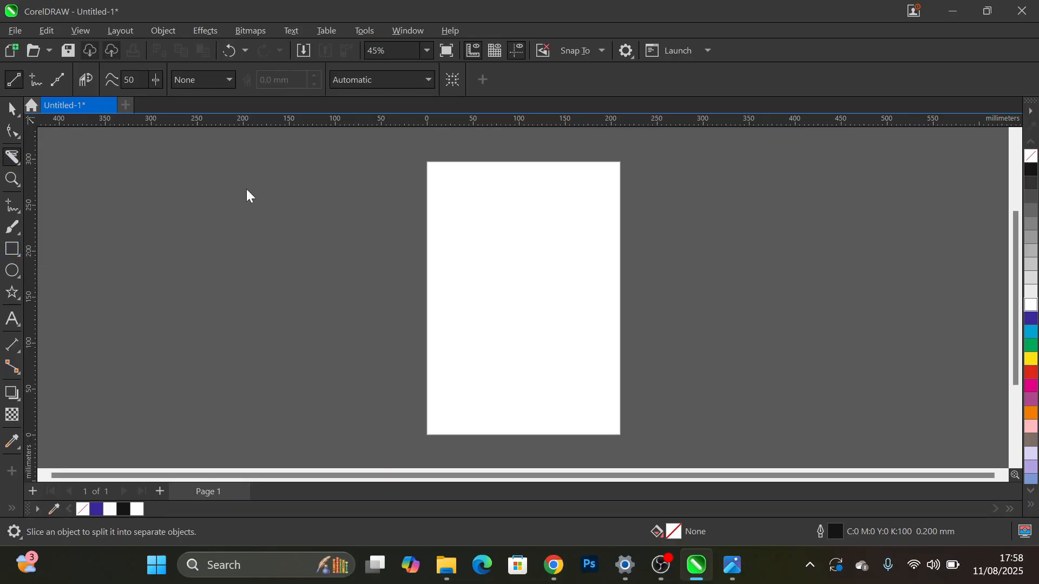
click(68, 250)
drag(98, 195, 313, 328)
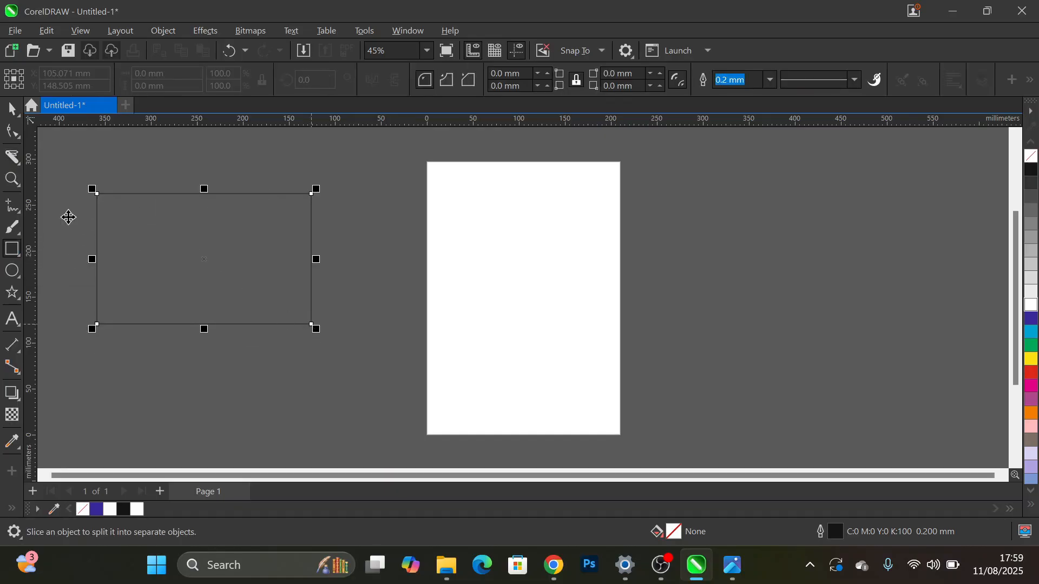
- Remove the new rectangle with Virtual Segment Delete by marqueeing across its right part
key(space)
click(20, 164)
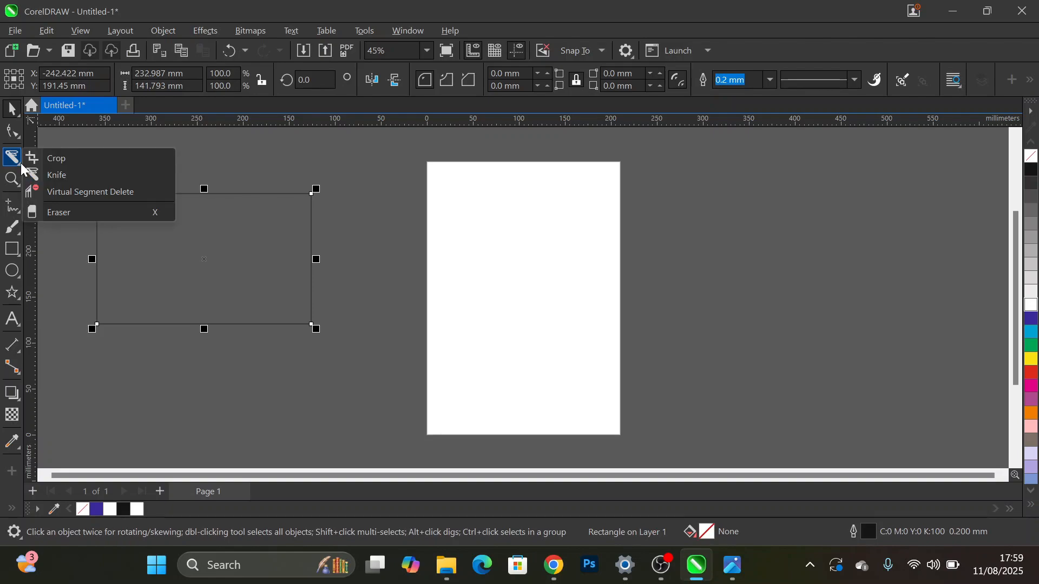
click(77, 198)
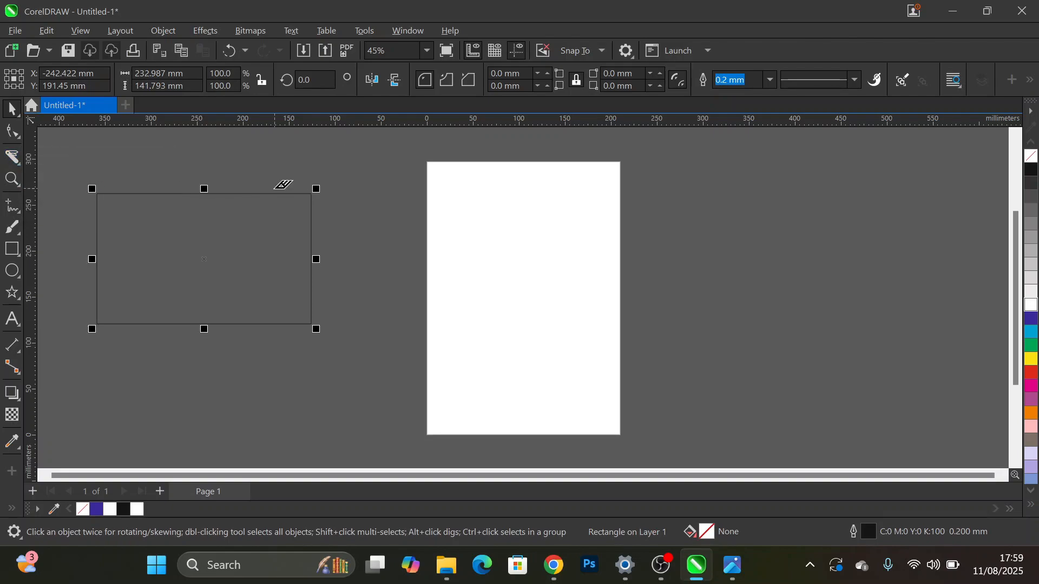
drag(222, 175, 390, 343)
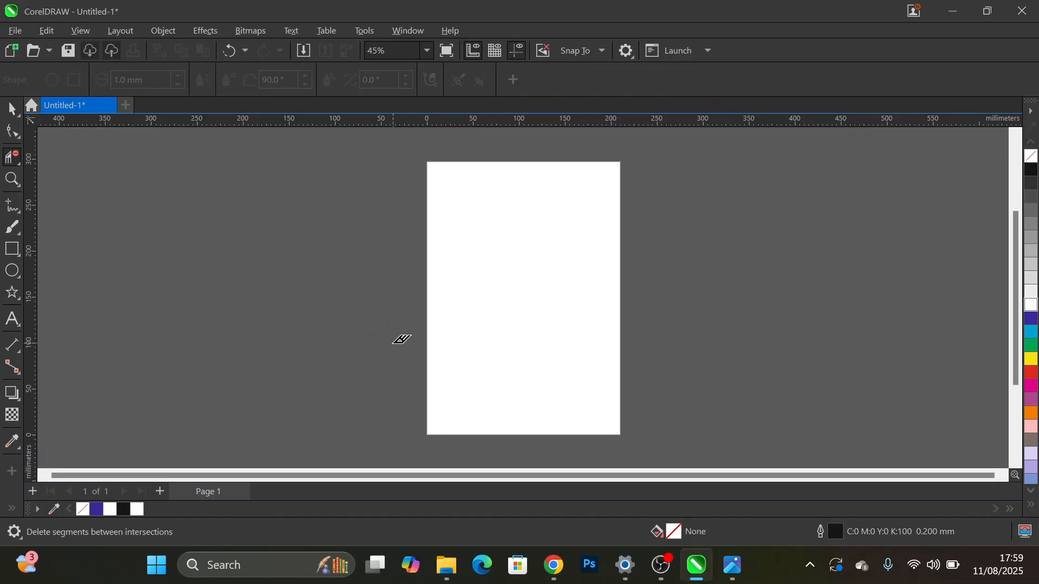
- Undo the segment deletion, the rectangle's creation and the deletion of all the objects
key(ctrl+z)
key(ctrl+z)
key(ctrl+z)
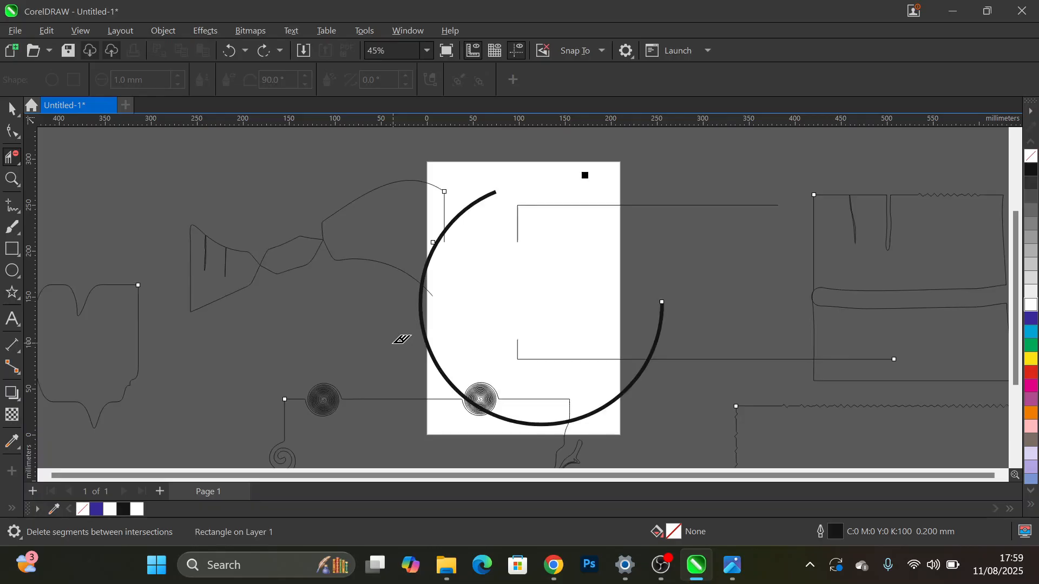
- Delete the segments of the shapes left of, right of and below the page with Virtual Segment Delete marquees
scroll(378, 280, down, 2)
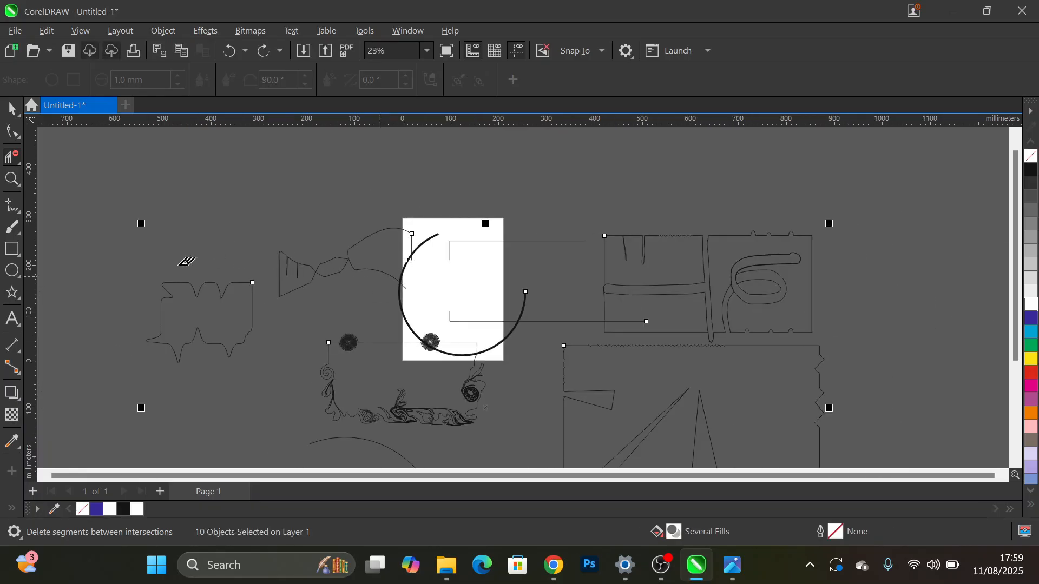
drag(102, 194, 290, 388)
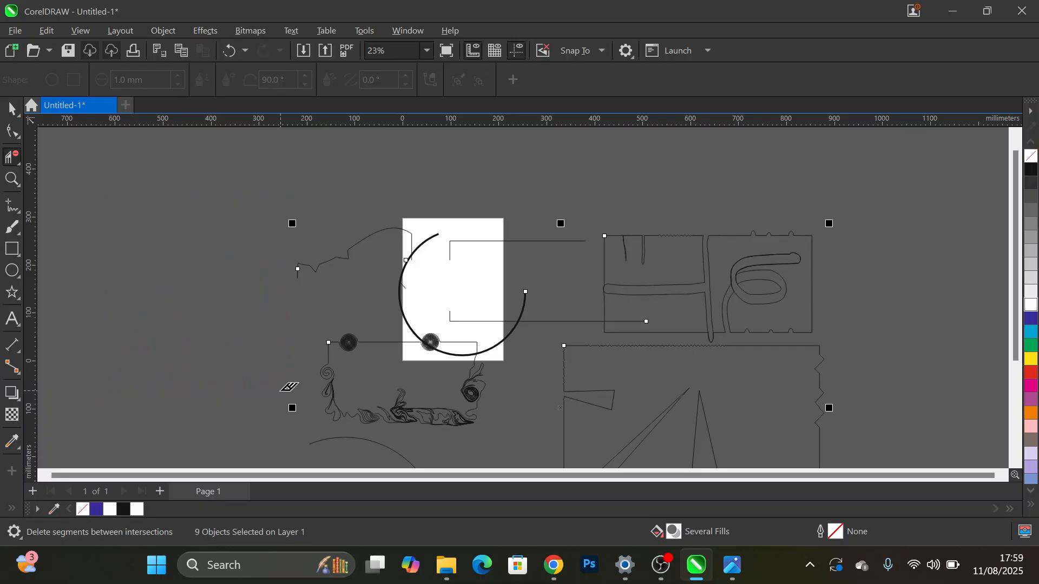
drag(901, 183, 604, 430)
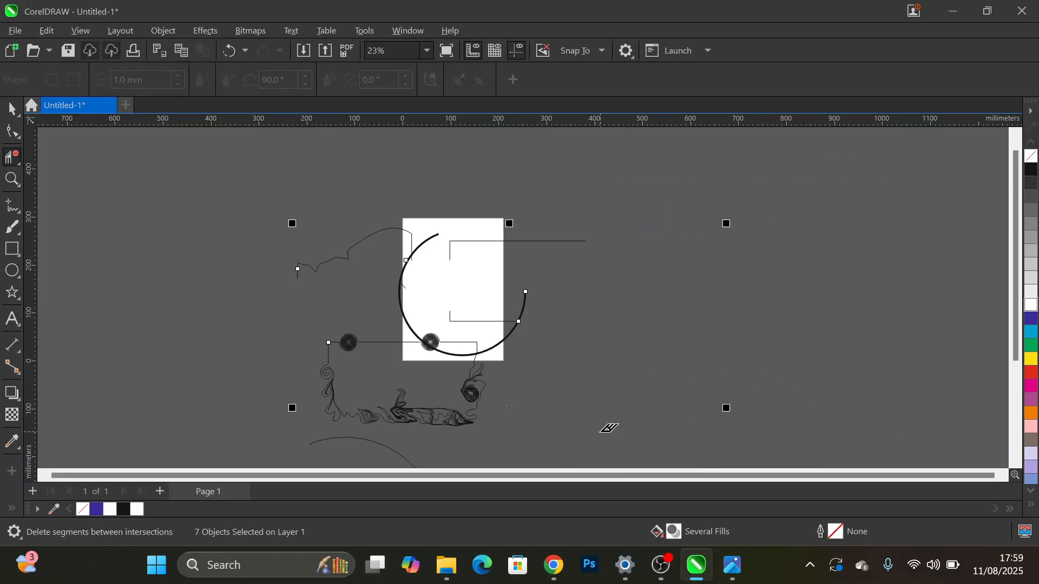
mouse_move(210, 331)
mouse_down()
mouse_move(525, 416)
mouse_move(589, 460)
mouse_up()
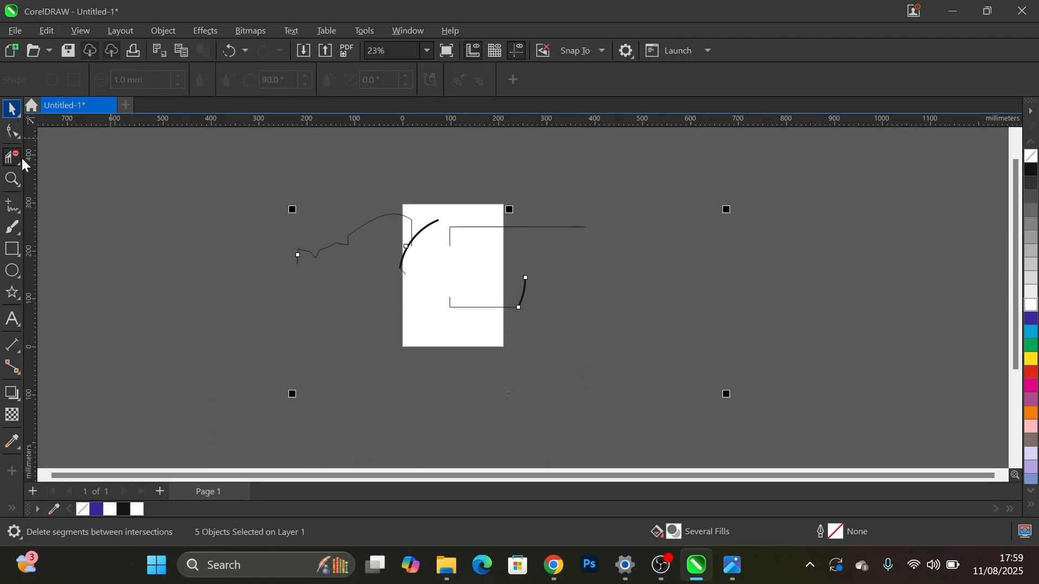
- Select the Eraser tool and draw a rectangle about 371 × 221 mm to the left of the page to demonstrate on
key(space)
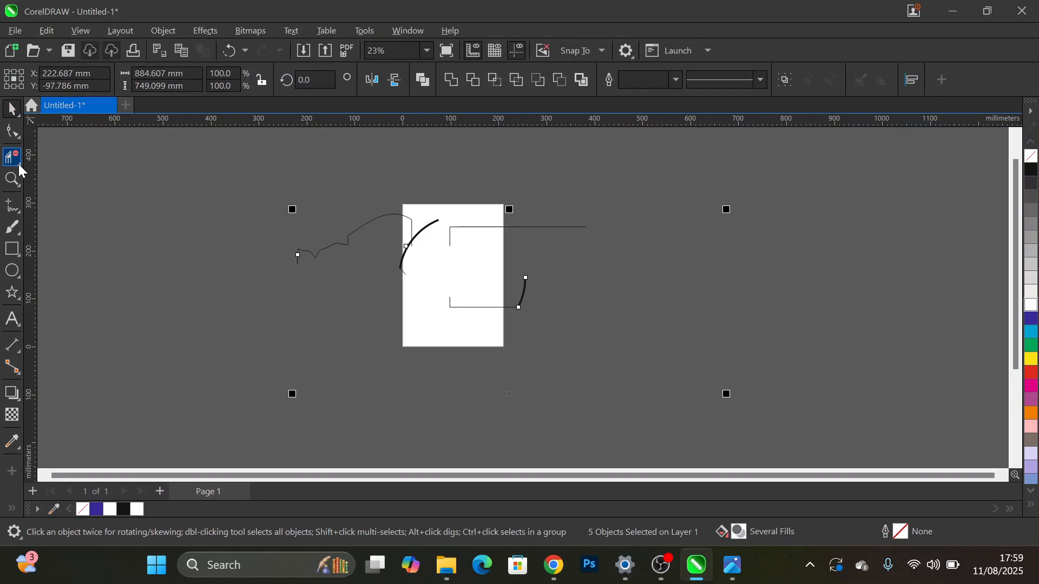
click(18, 164)
click(78, 212)
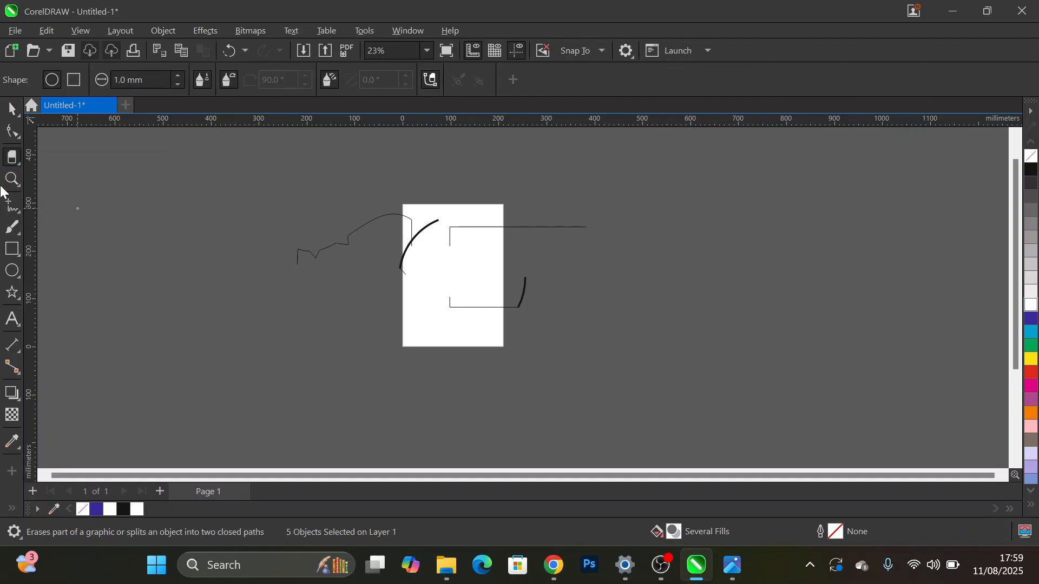
click(12, 250)
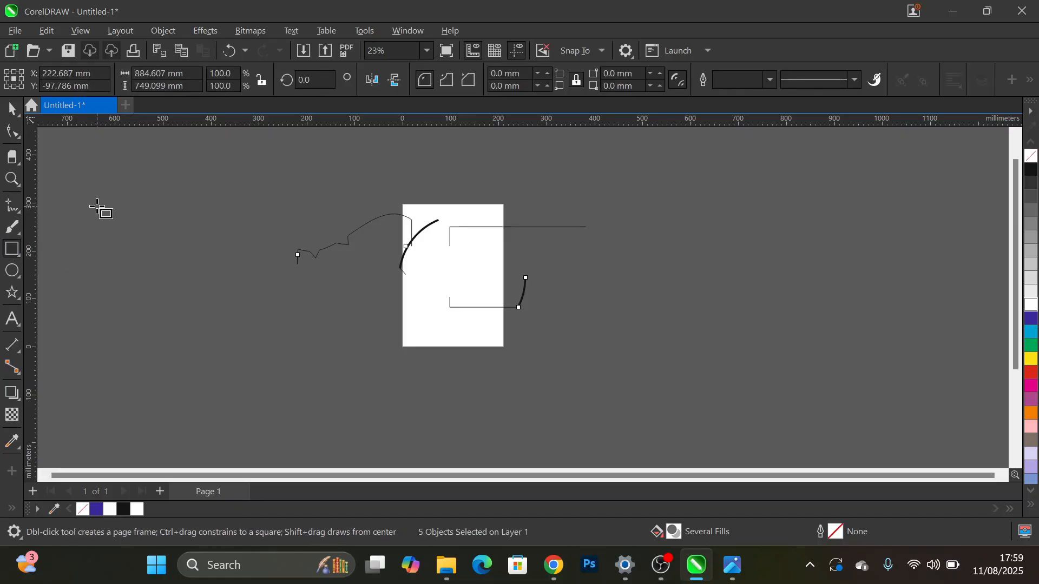
drag(98, 207, 275, 313)
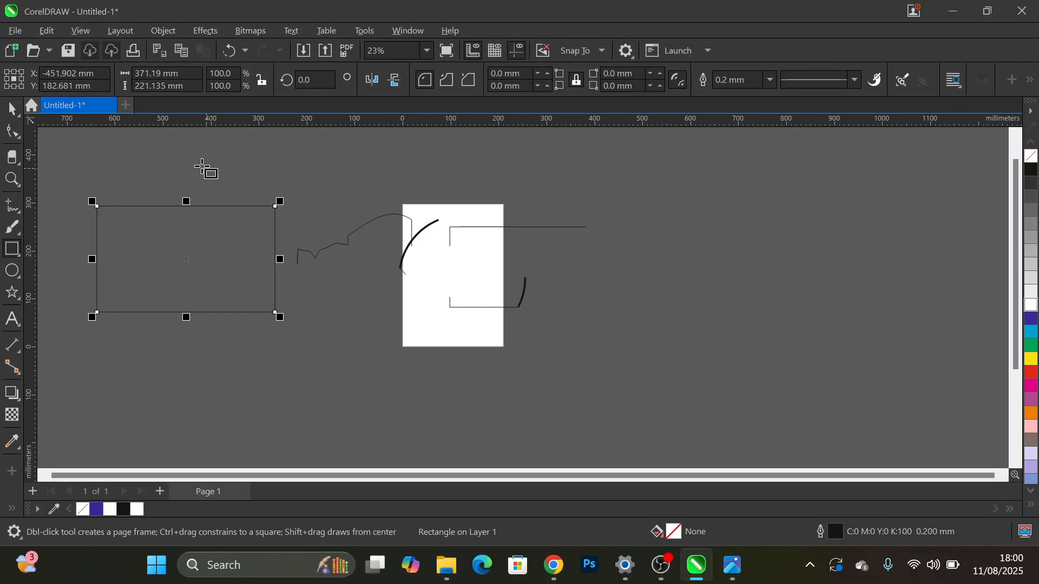
- Select the rectangle to the left of the page and fill it with blue (C:100 M:100 Y:0 K:0)
drag(142, 237, 206, 272)
key(Delete)
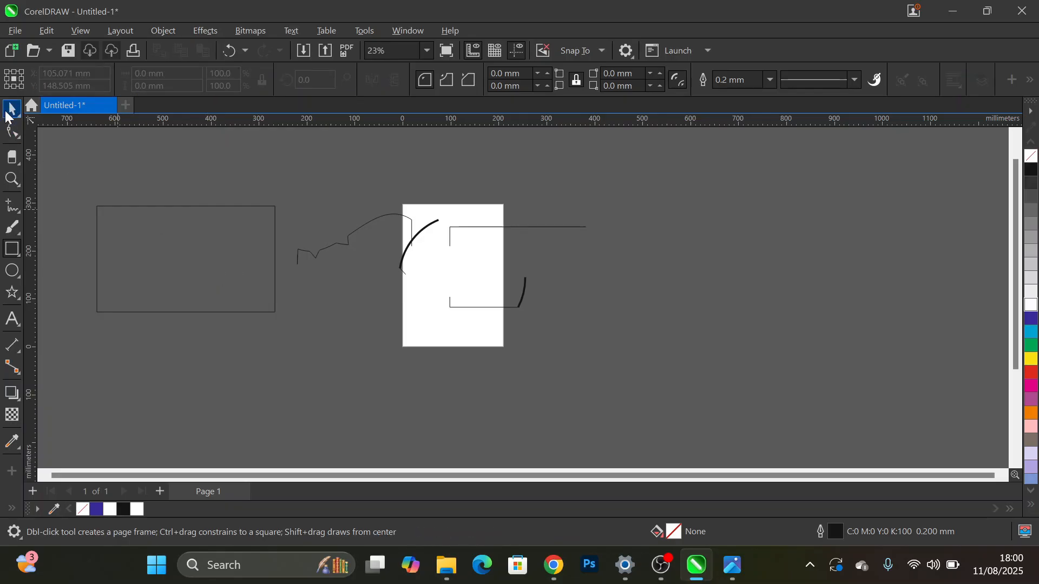
click(180, 278)
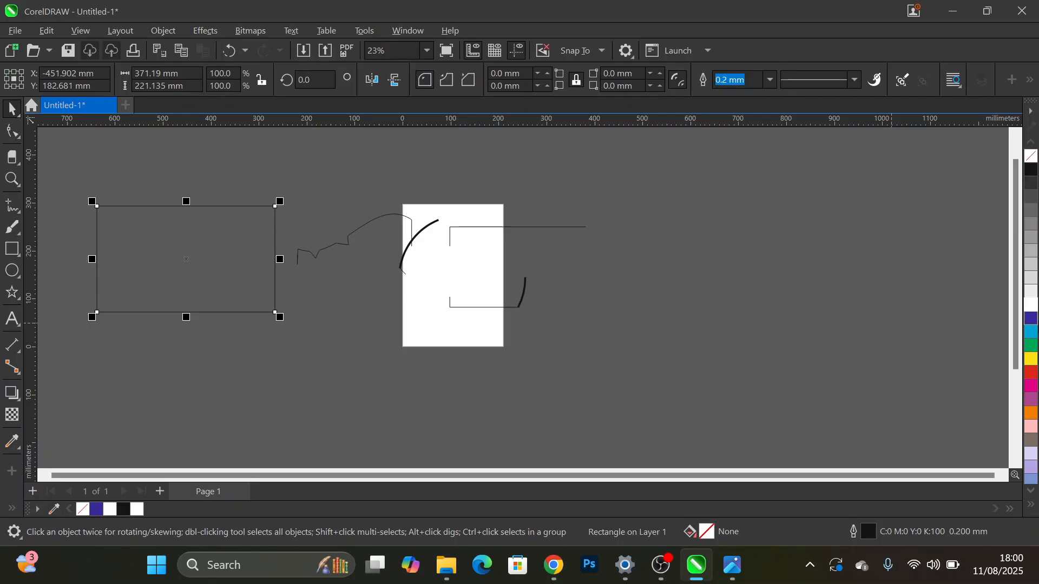
click(1031, 320)
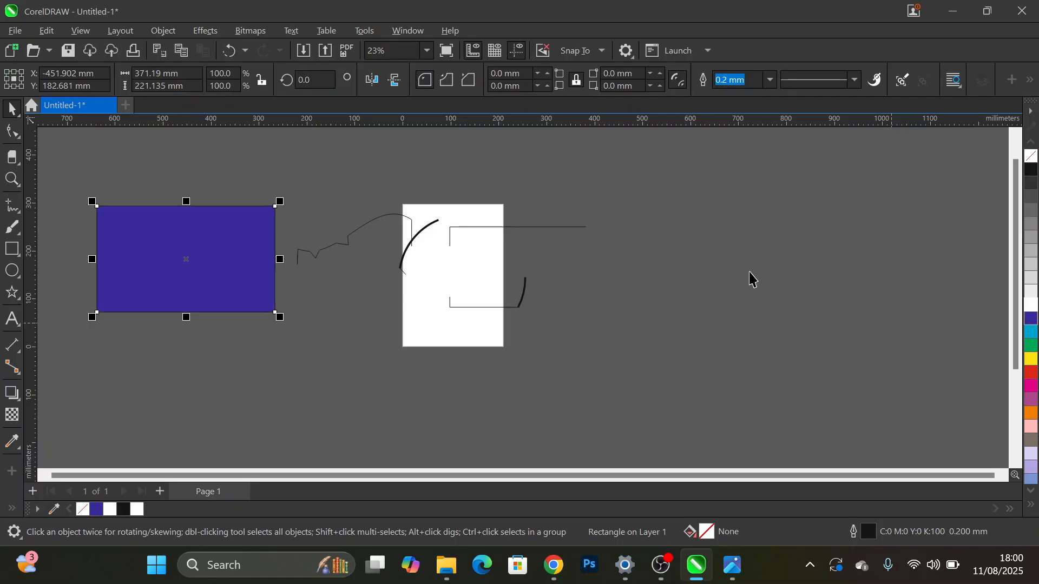
- Draw a tall rectangle about 225 × 416 mm across the middle of the blue rectangle and fill it with white
click(13, 251)
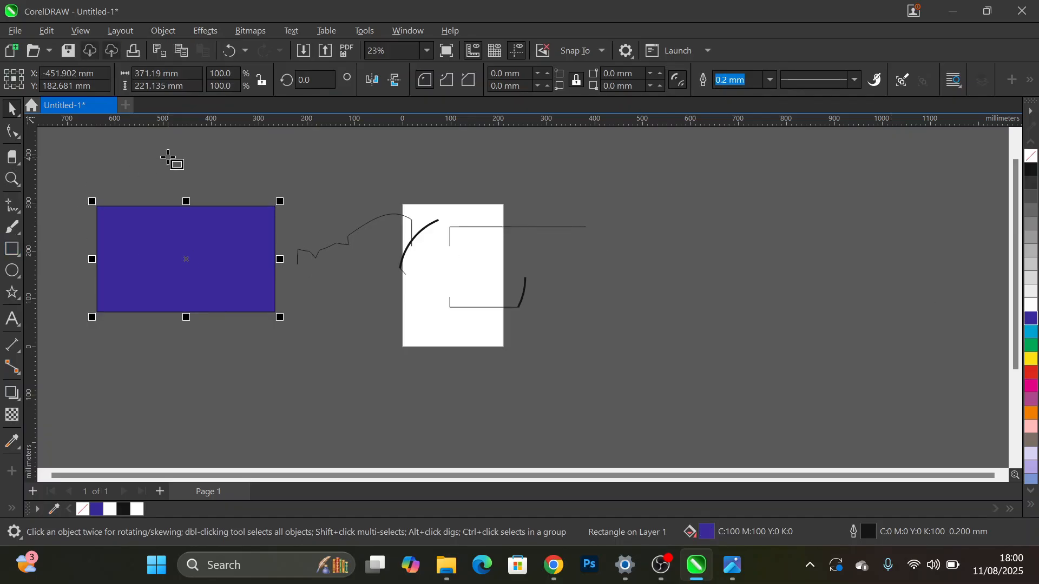
drag(130, 158, 237, 358)
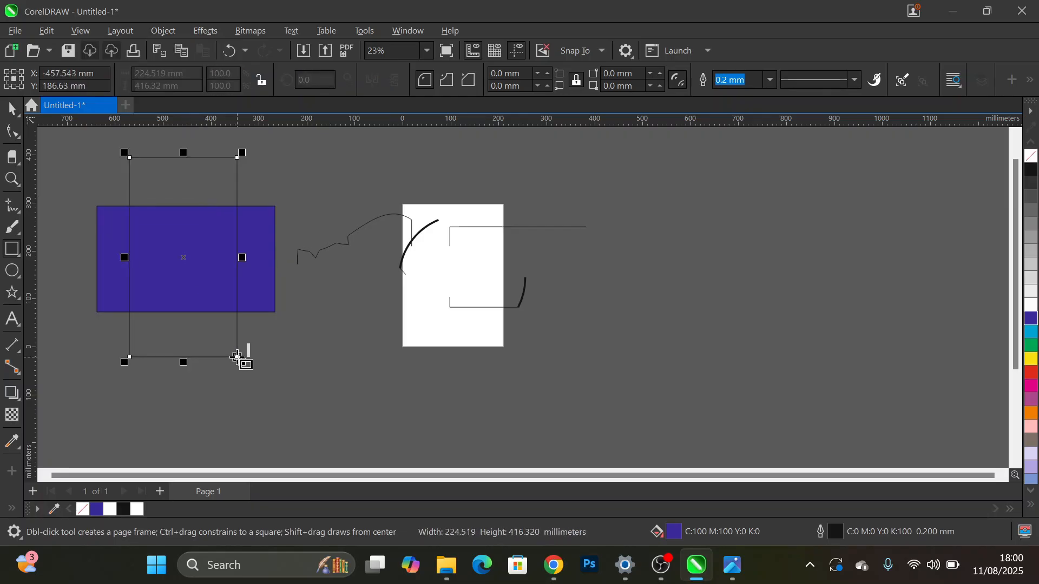
click(1032, 304)
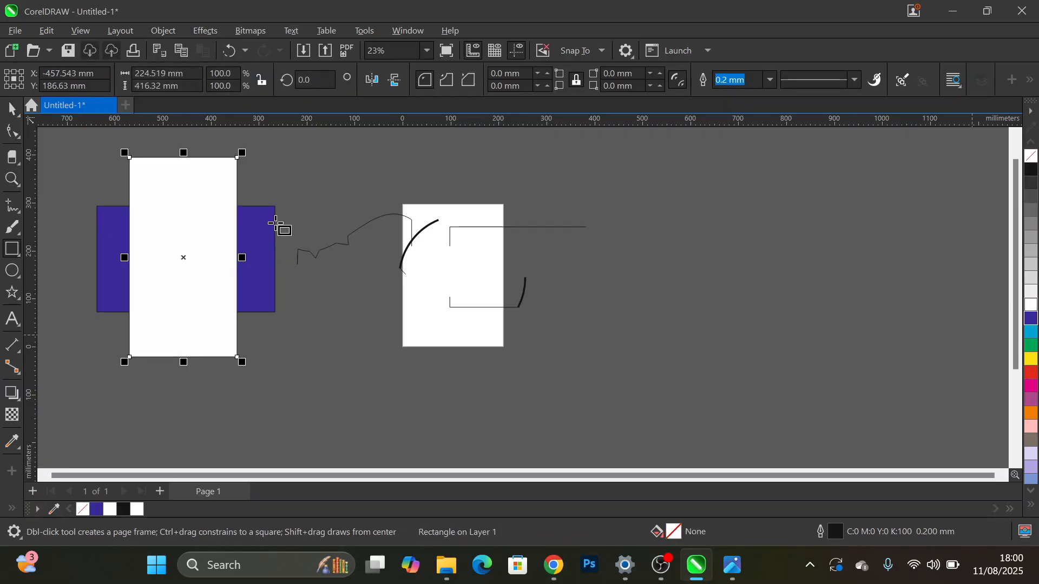
- Erase a zigzag M-shaped line inside the white rectangle with the Eraser at 1.0 mm nib size
click(11, 159)
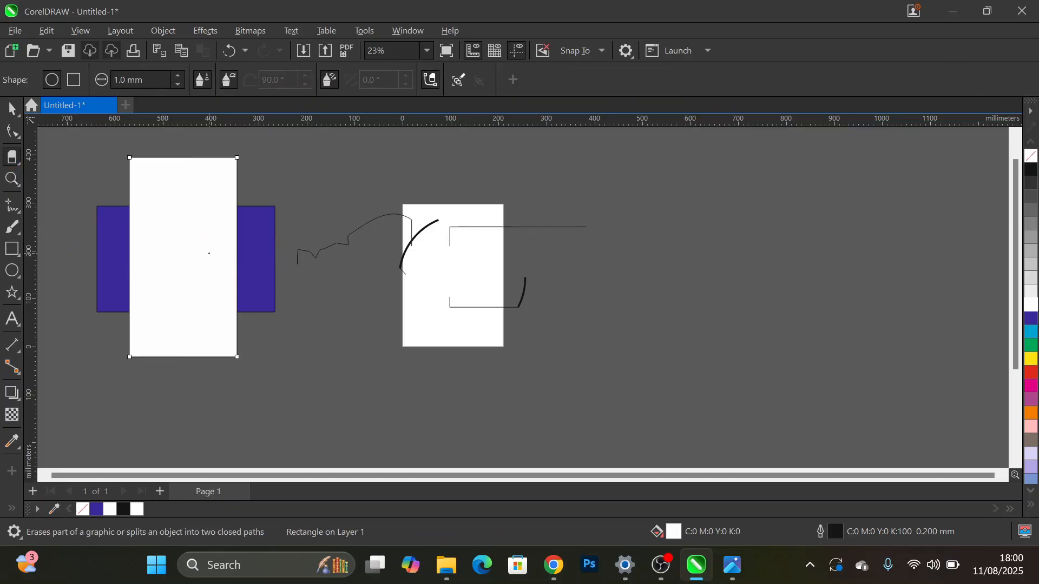
drag(161, 281, 200, 301)
scroll(162, 252, up, 7)
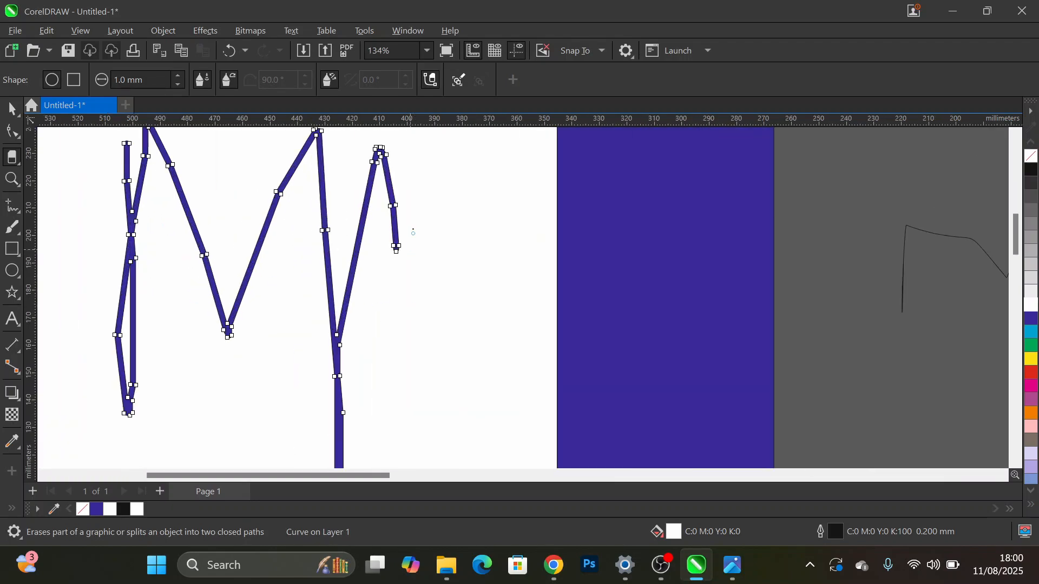
scroll(413, 231, down, 5)
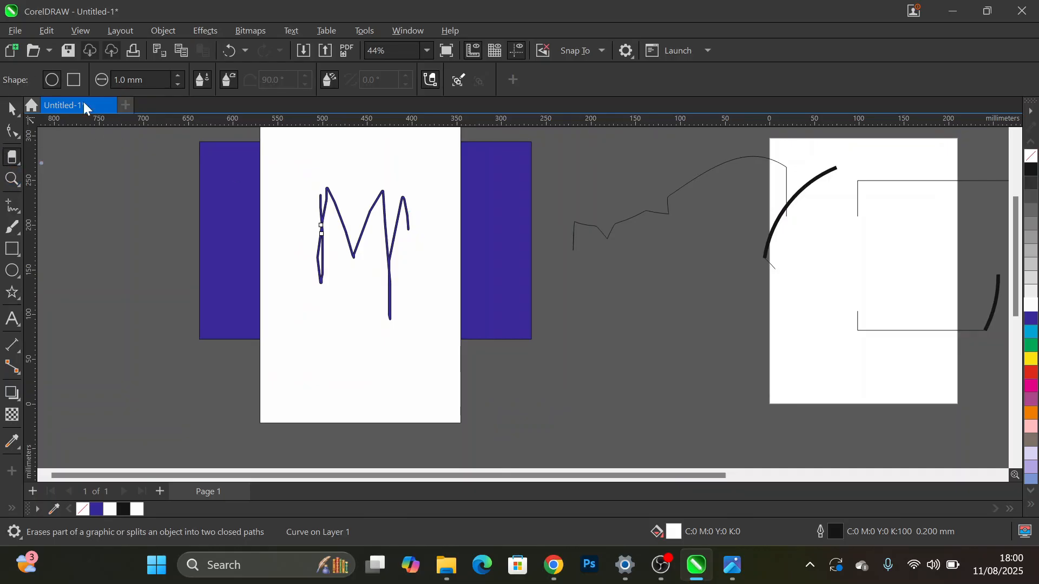
- Set the Eraser nib size to 10 mm and erase a thick looping stroke above the M-shaped line
drag(138, 79, 93, 79)
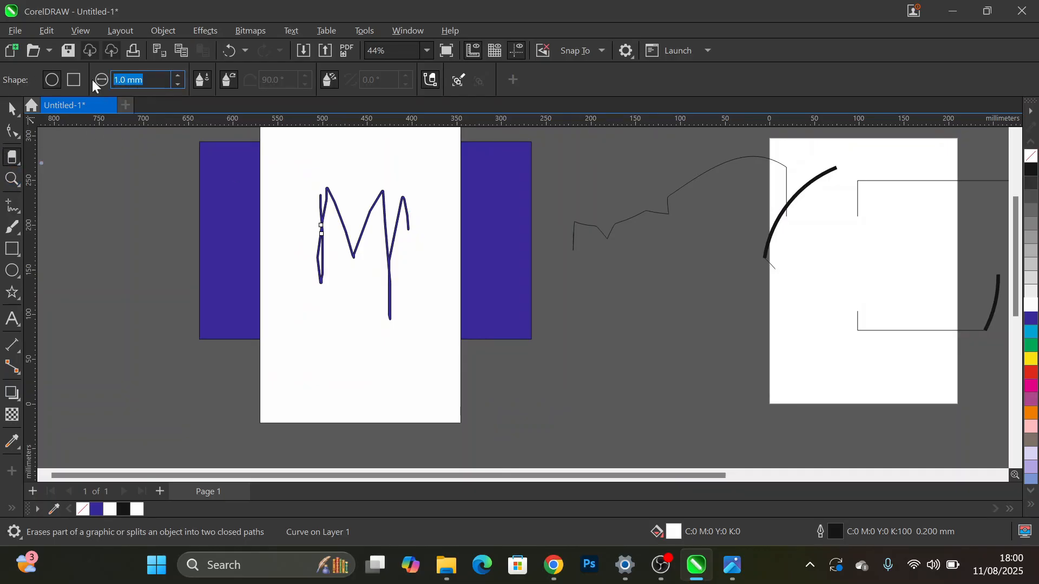
text(10)
key(Return)
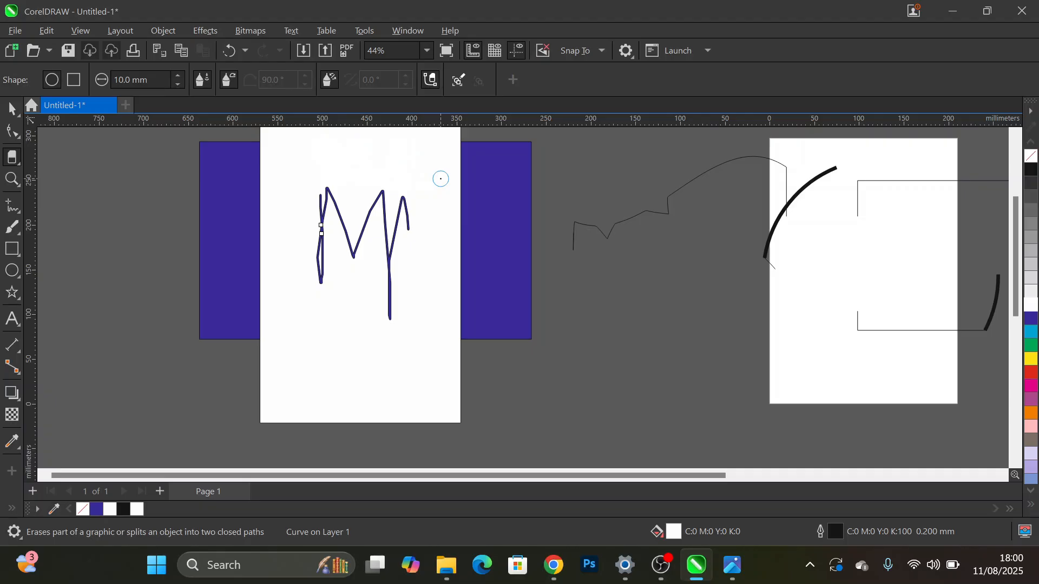
drag(441, 178, 441, 179)
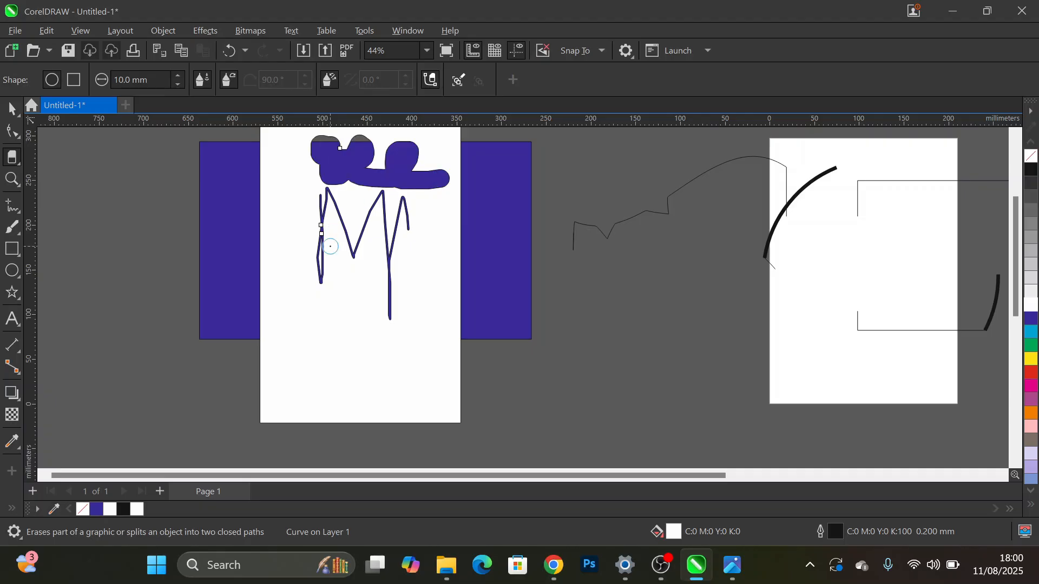
- Move the erased white rectangle down over the blue one to about X -453 mm, Y 150 mm
click(10, 110)
click(378, 413)
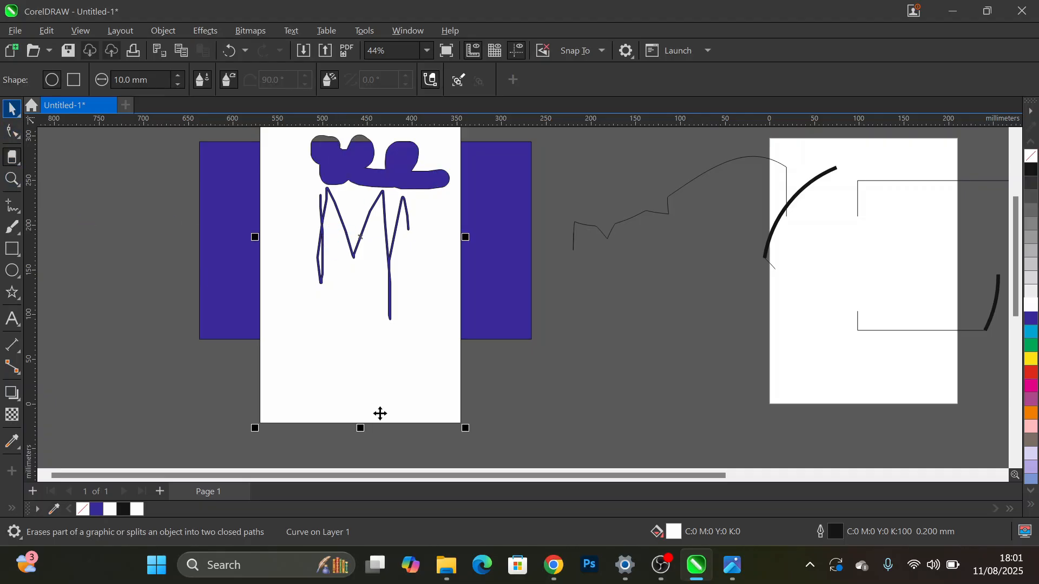
mouse_move(378, 348)
mouse_down()
mouse_move(382, 378)
mouse_move(380, 366)
mouse_up()
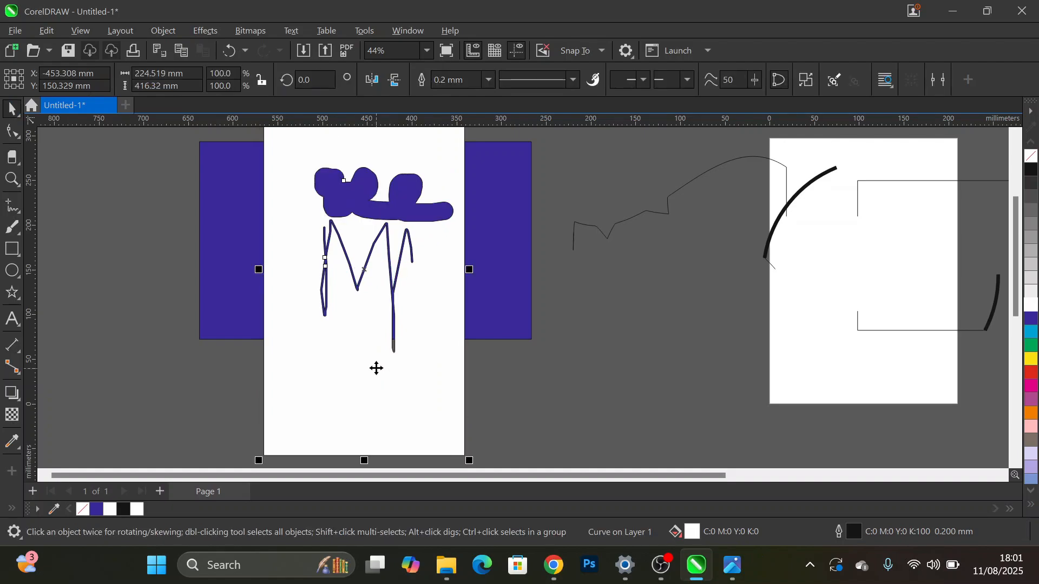
click(553, 301)
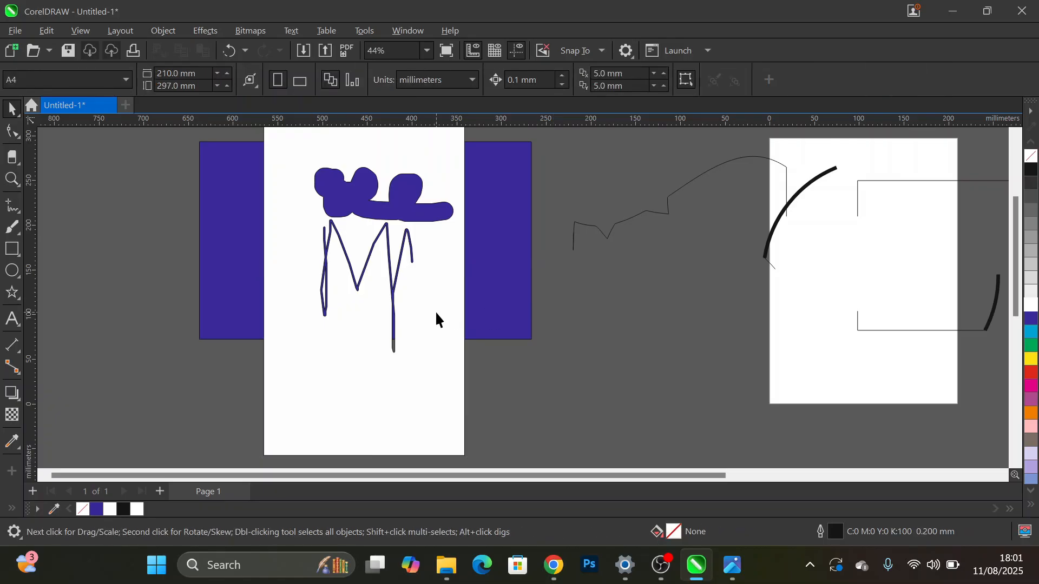
scroll(437, 314, down, 1)
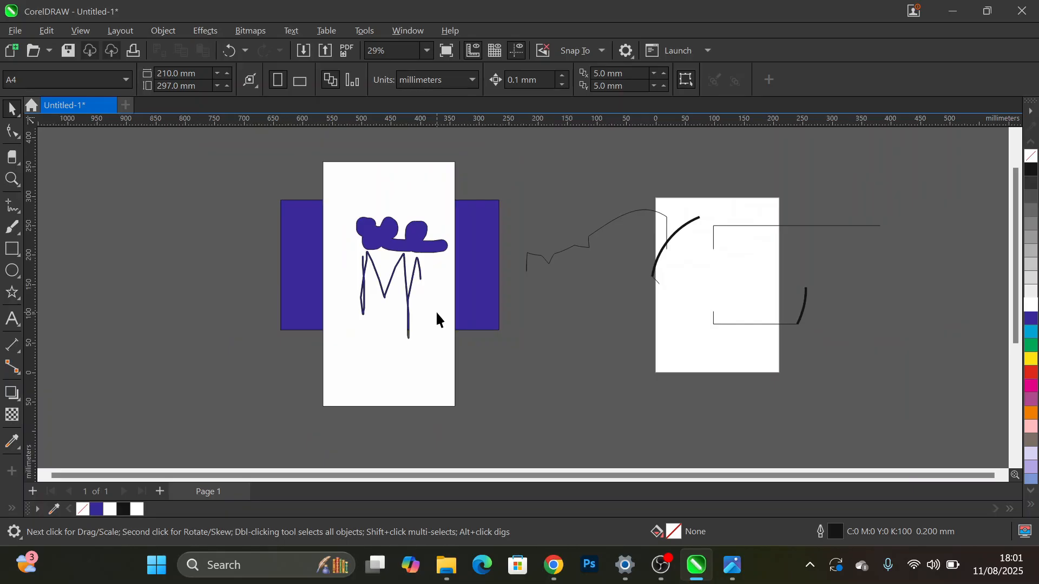
click(437, 314)
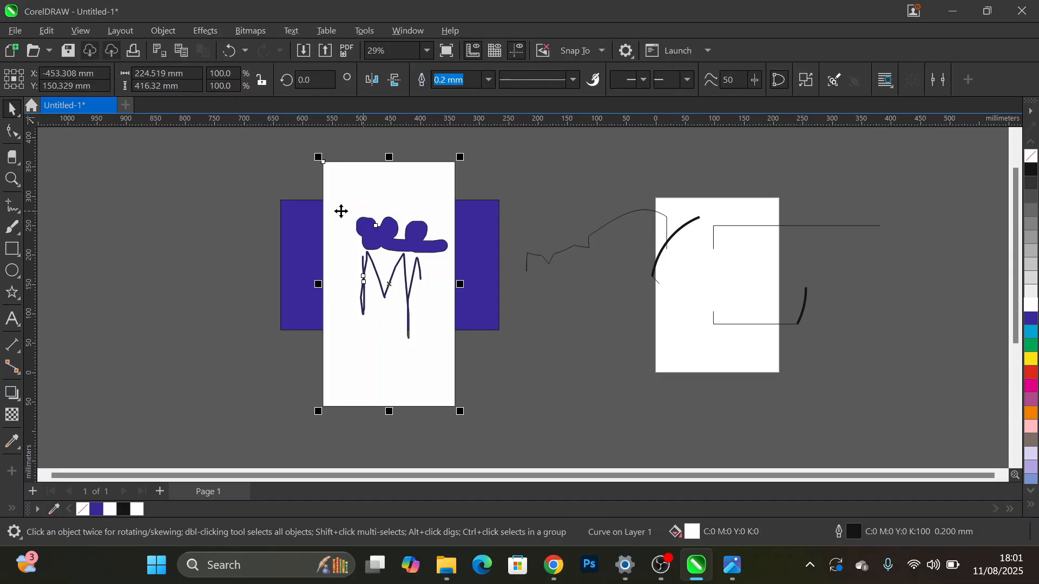
- Draw a rectangle about 311 × 161 mm to the left of the blue rectangle
click(9, 250)
drag(89, 232, 272, 327)
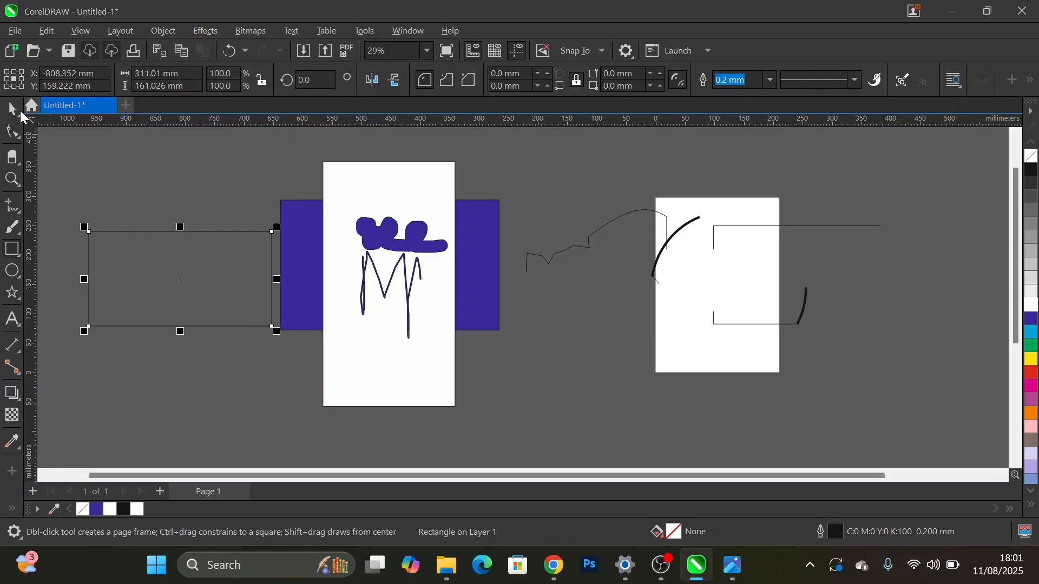
click(12, 109)
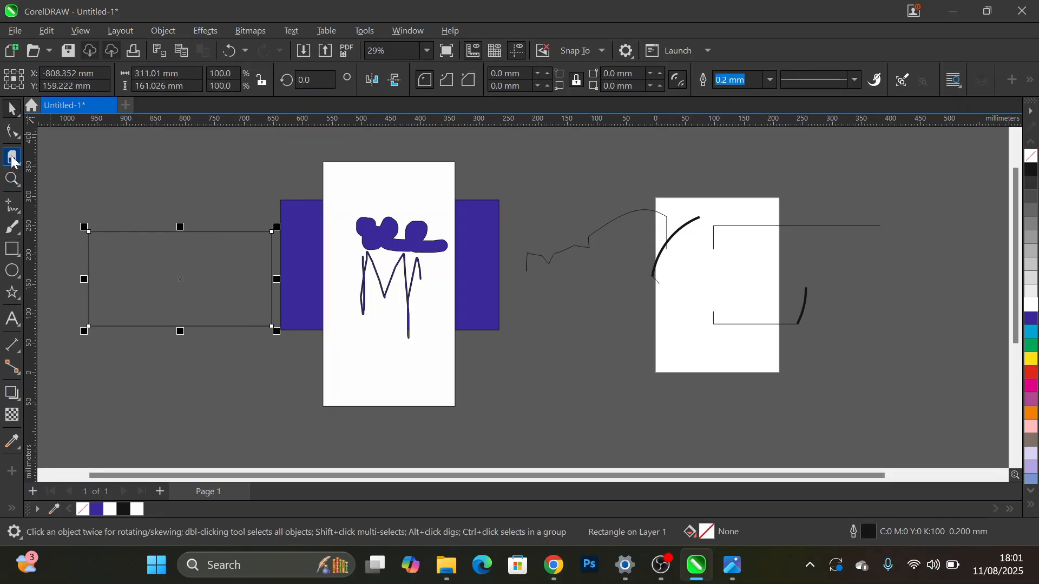
- Erase branching strokes across the unfilled rectangle with the 10 mm Eraser, and fill the remaining shape with black
click(13, 158)
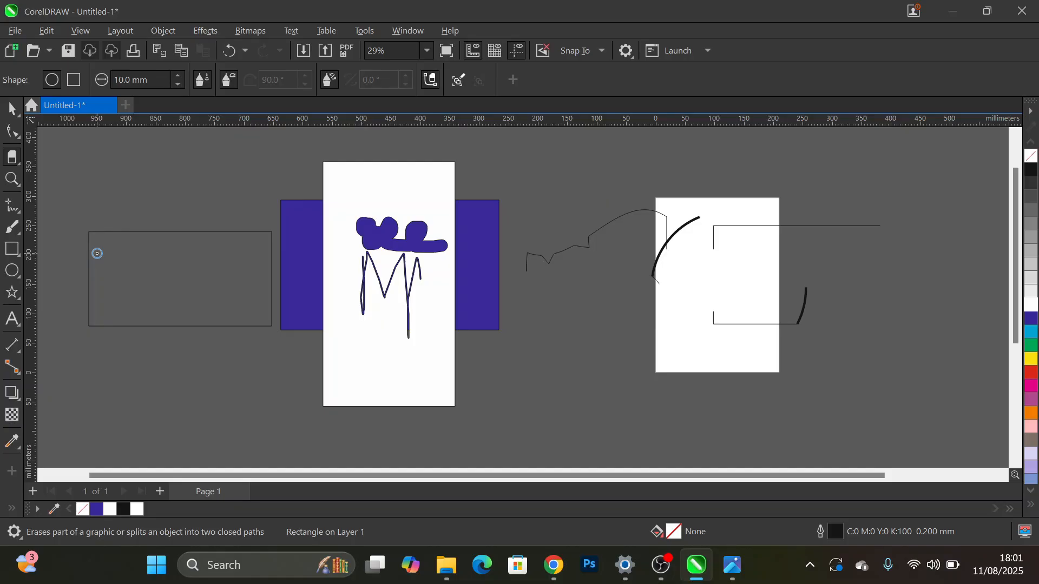
mouse_move(97, 253)
mouse_down()
mouse_move(234, 260)
mouse_move(146, 309)
mouse_move(108, 314)
mouse_up()
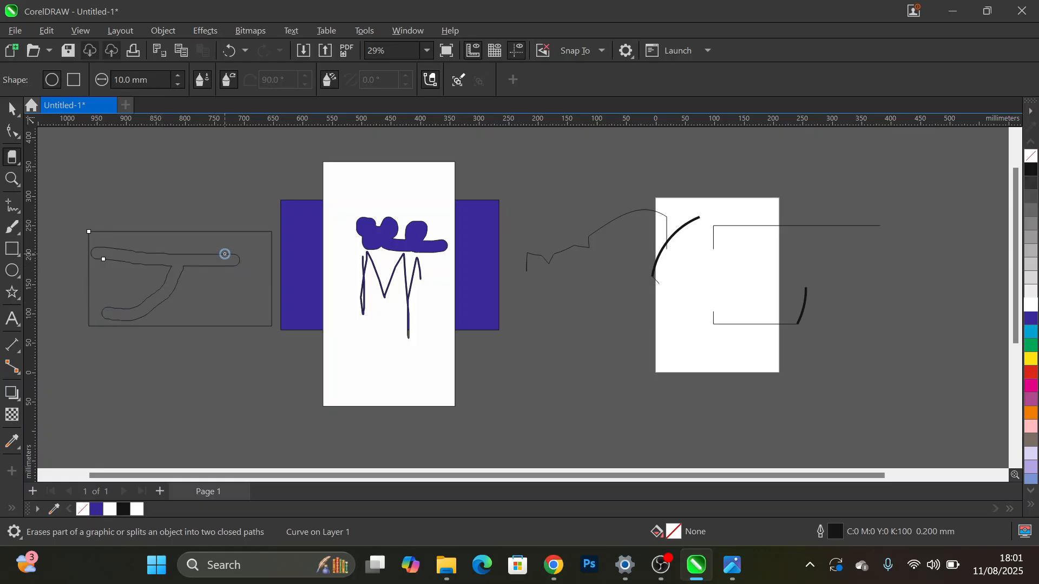
drag(225, 253, 253, 236)
mouse_move(223, 268)
mouse_down()
mouse_move(242, 290)
mouse_move(234, 316)
mouse_move(232, 263)
mouse_move(268, 264)
mouse_up()
click(11, 109)
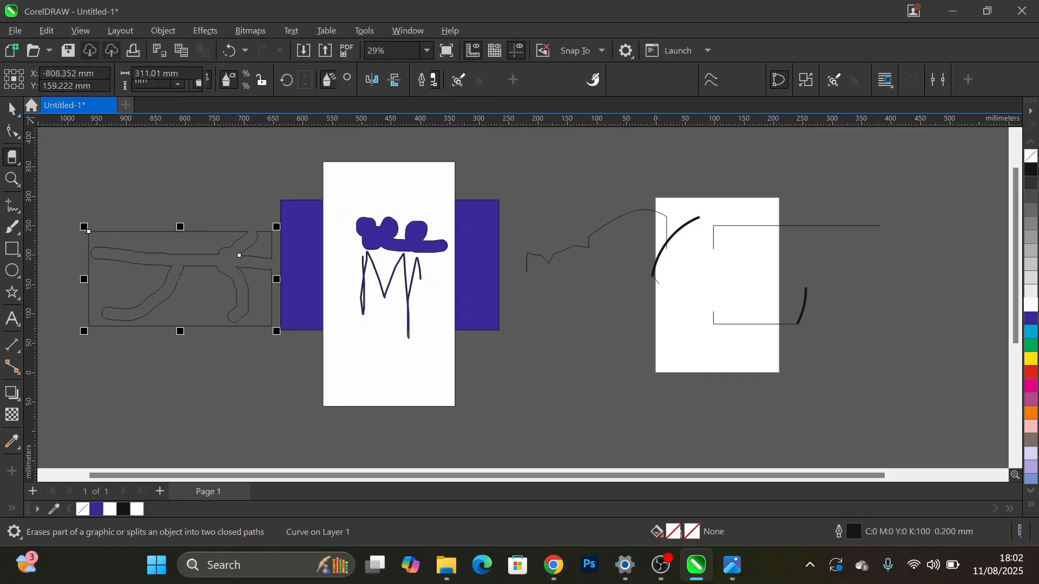
click(1032, 170)
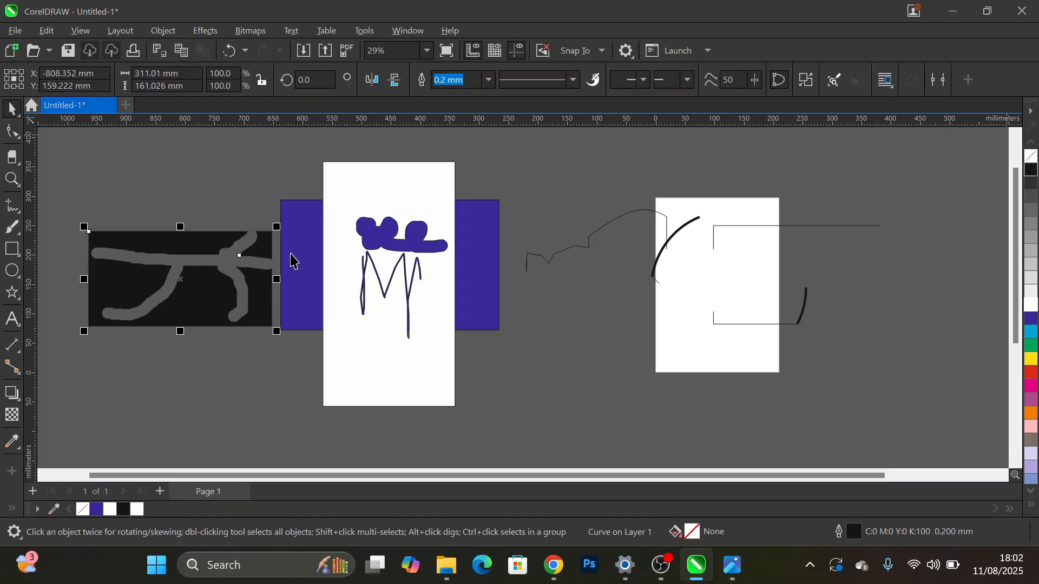
click(18, 139)
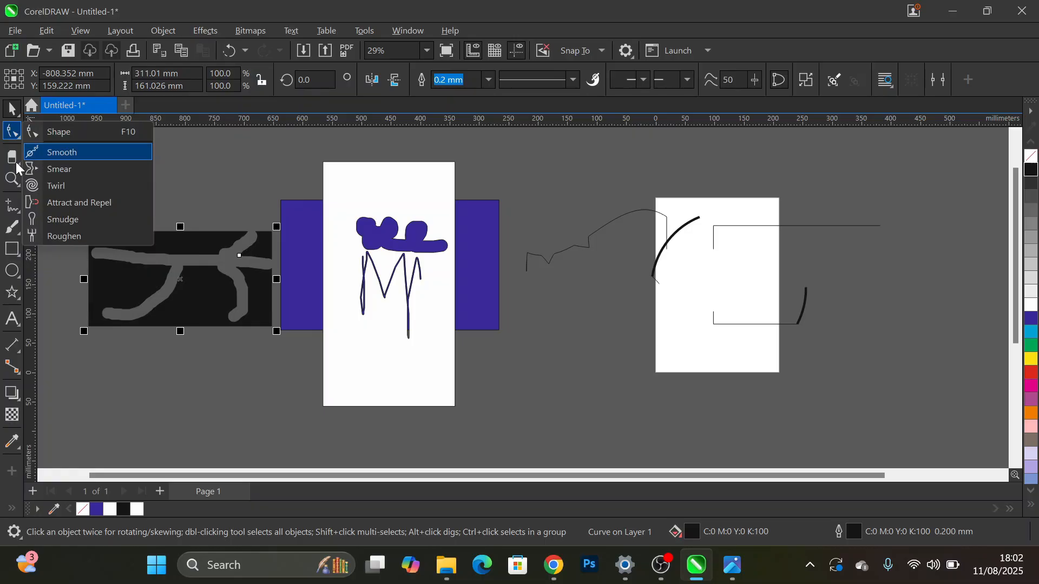
click(20, 162)
click(19, 162)
click(19, 162)
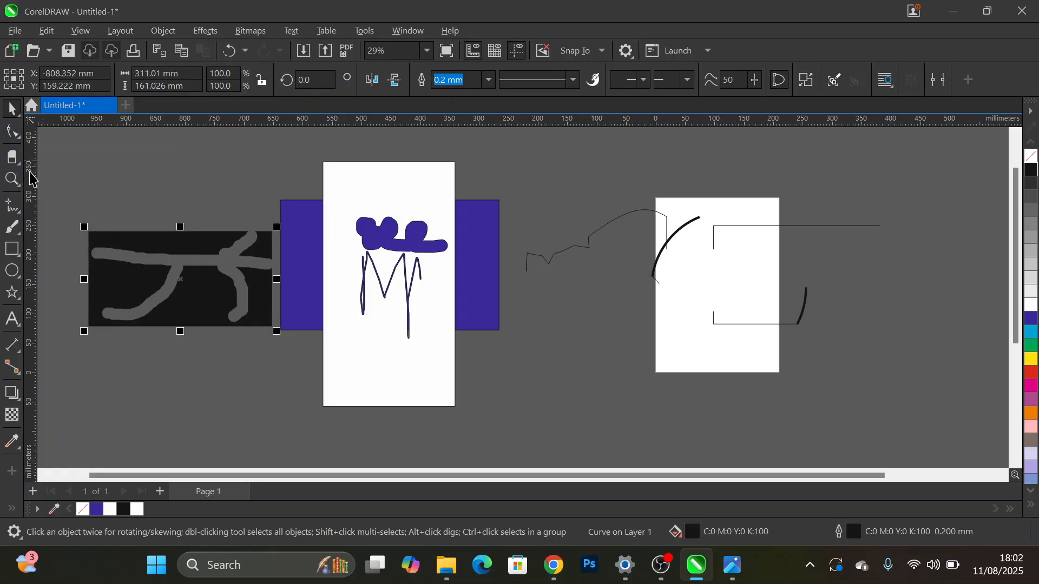
click(20, 163)
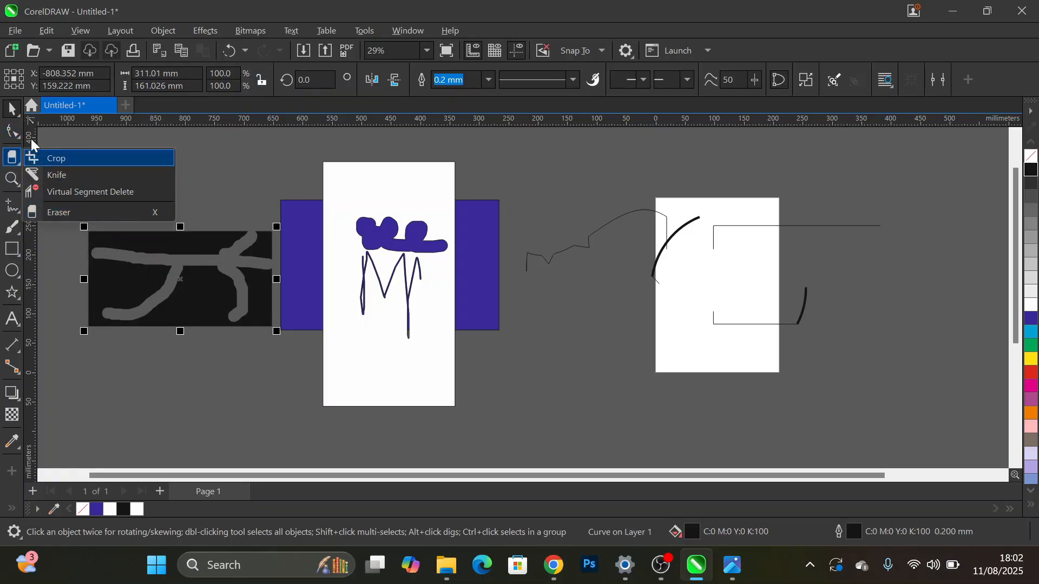
click(20, 135)
click(31, 135)
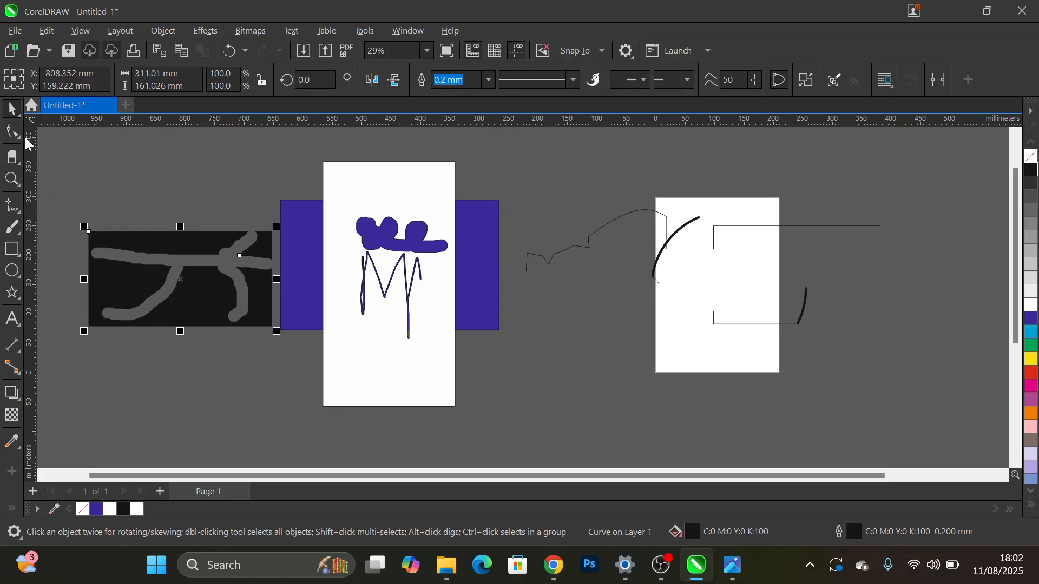
- Choose the Smudge tool and draw a rectangle about 291 × 102 mm below the black shape to demonstrate on
click(20, 135)
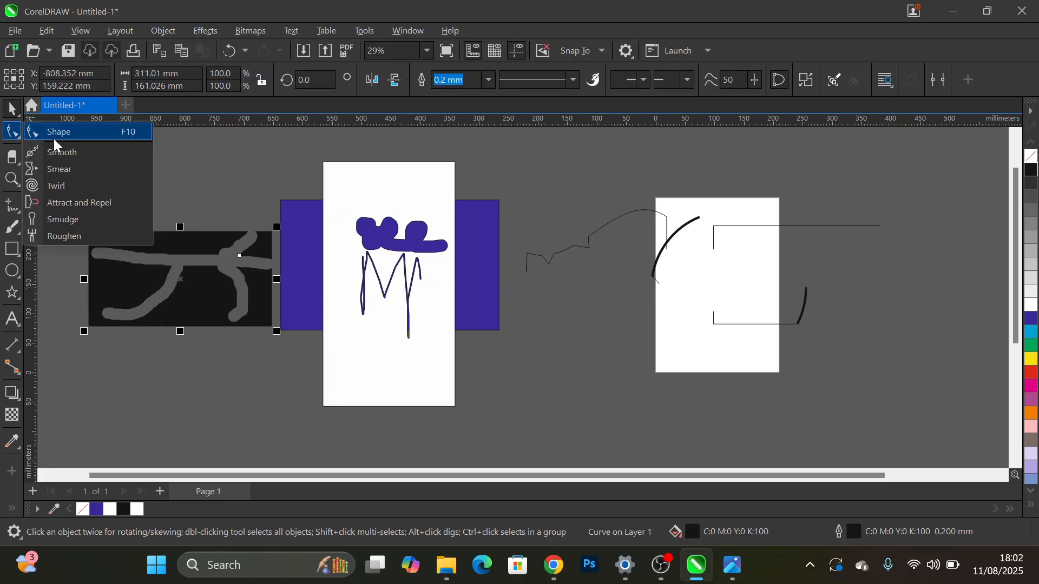
click(58, 214)
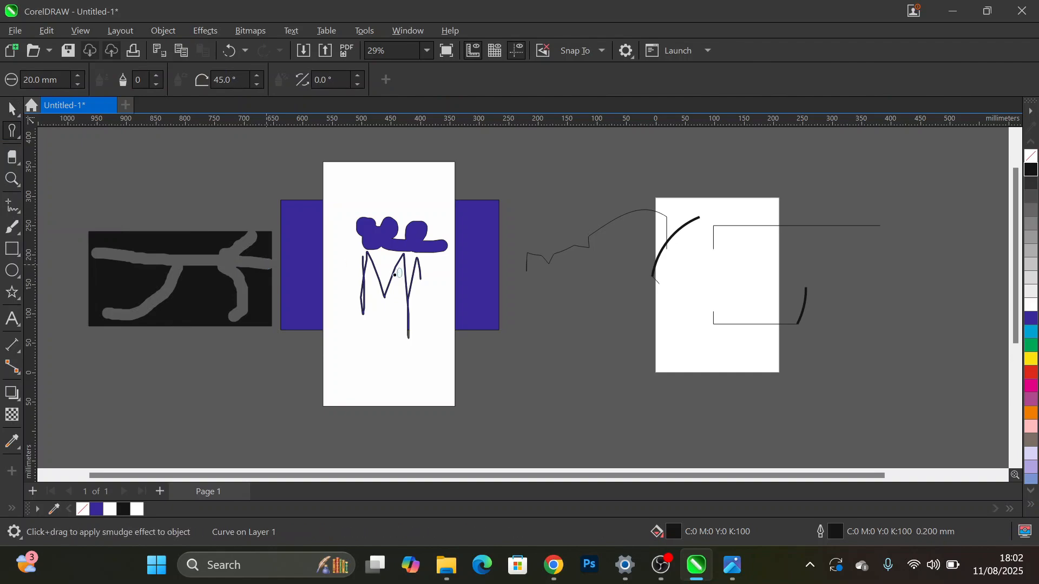
click(12, 249)
drag(128, 367, 305, 431)
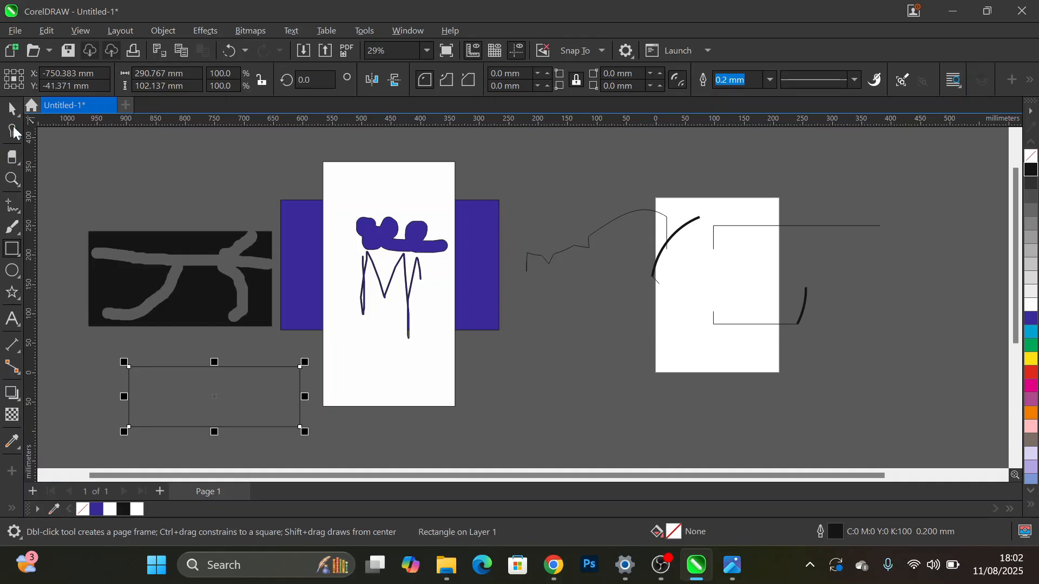
- Smudge branching strokes from the left edge of the rectangle below the black shape with a 20 mm nib, and deselect it
click(13, 130)
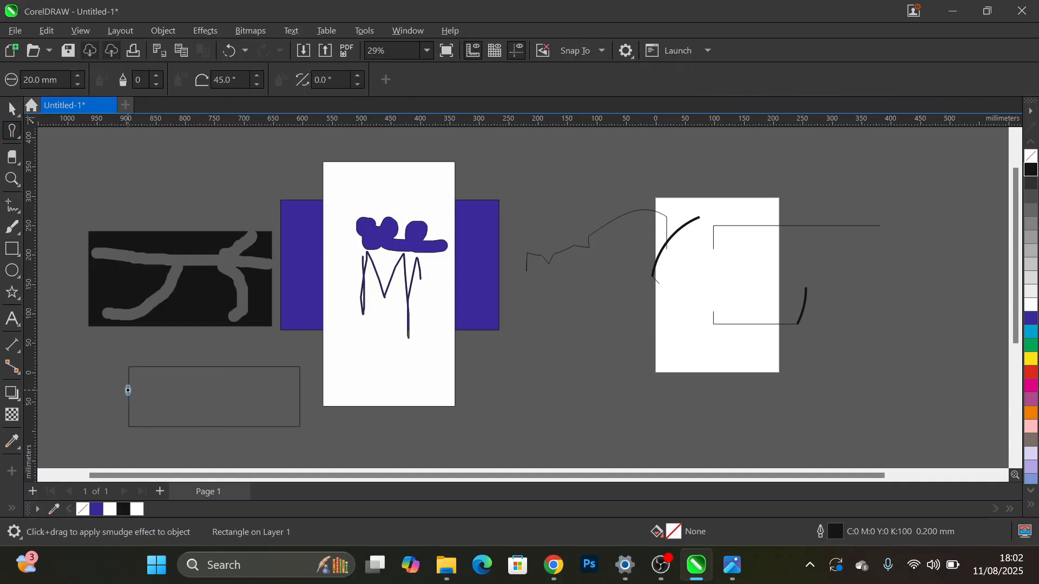
mouse_move(126, 394)
mouse_down()
mouse_move(224, 394)
mouse_move(209, 383)
mouse_move(226, 373)
mouse_move(223, 412)
mouse_move(300, 425)
mouse_up()
key(space)
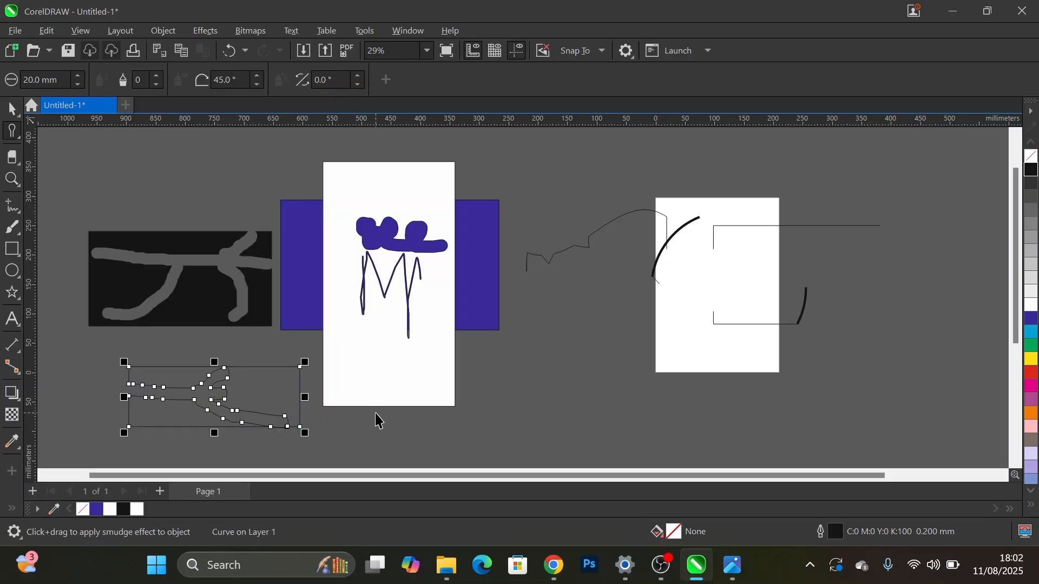
click(499, 421)
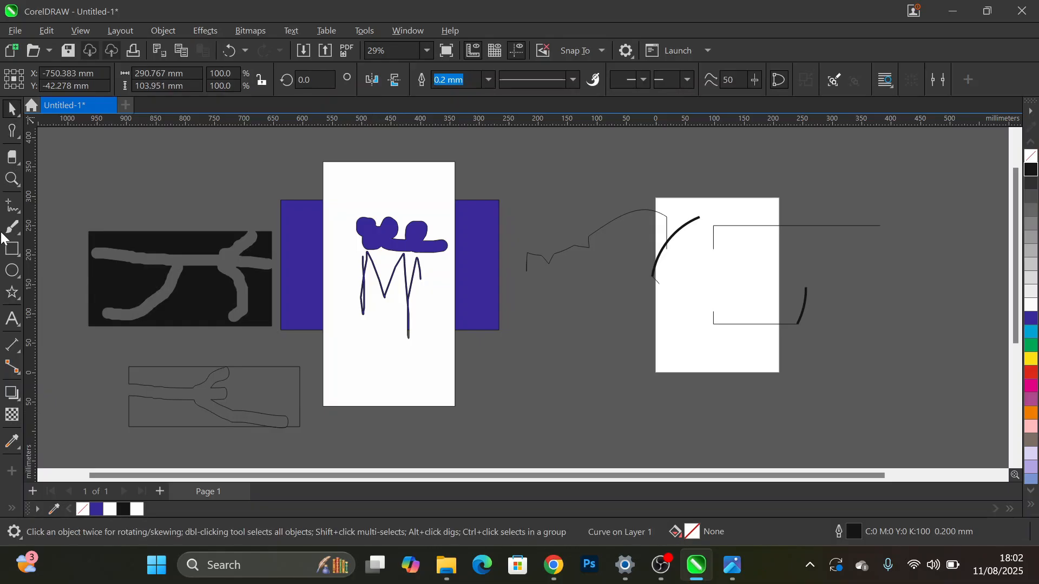
- Draw a rectangle about 265 × 132 mm between the tall white rectangle and the page, below the wavy line
click(12, 249)
mouse_move(488, 340)
mouse_down()
mouse_move(611, 368)
mouse_move(645, 418)
mouse_up()
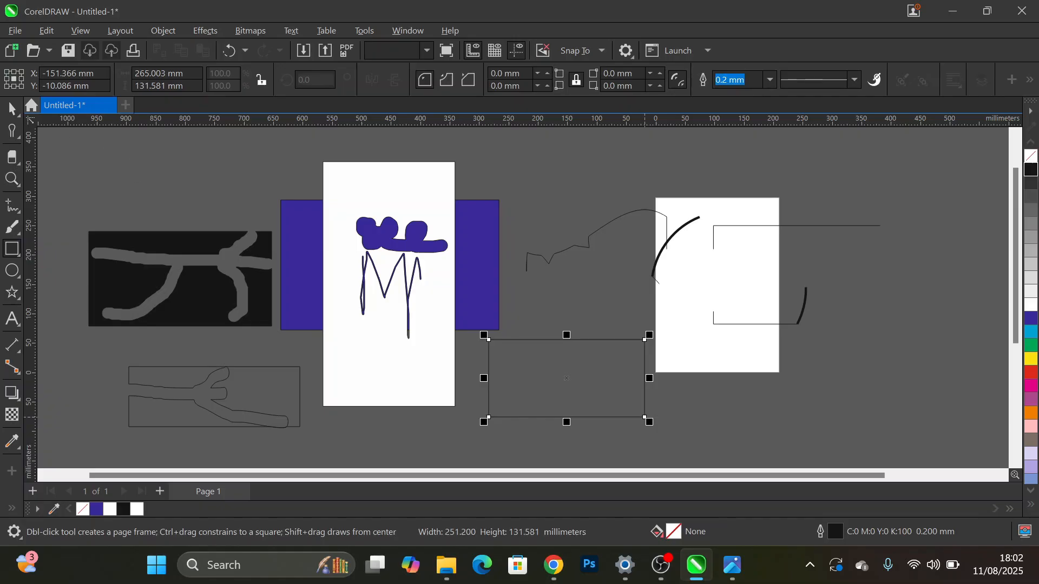
key(space)
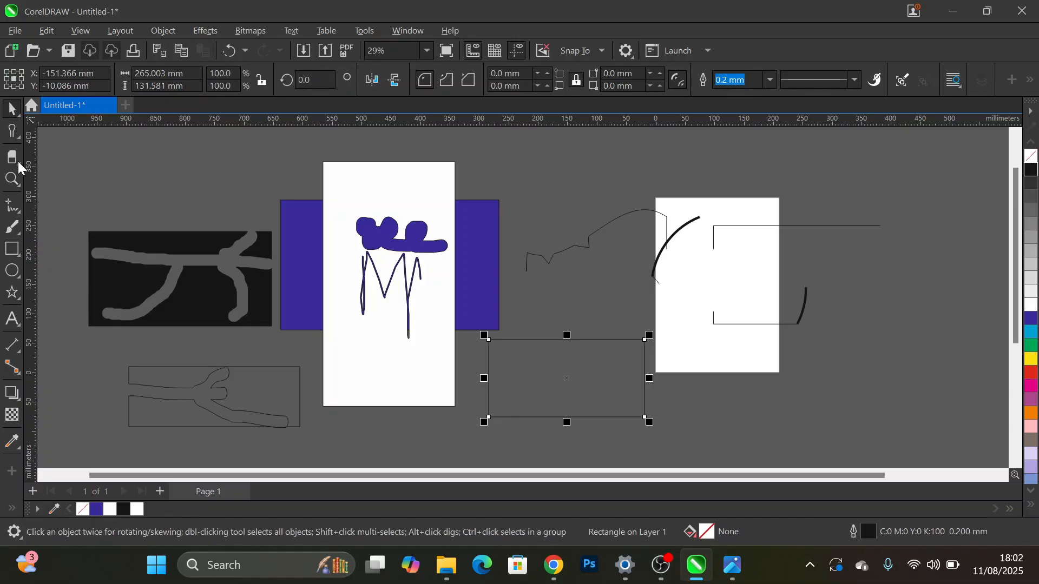
- Smudge branching strokes from the left edge of the unfilled rectangle beside the page with a 2 mm nib, and deselect it
click(7, 135)
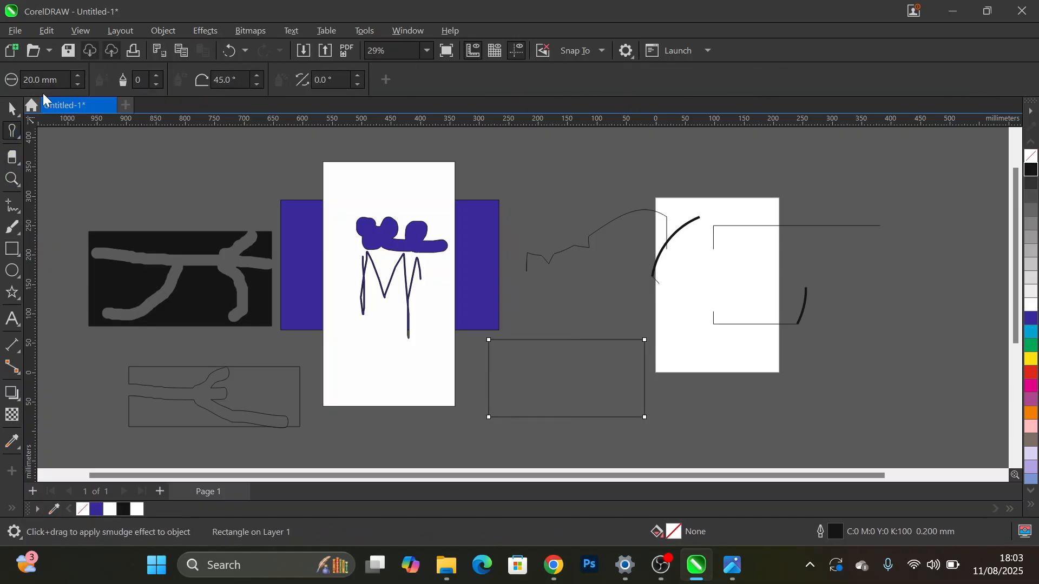
drag(61, 80, 23, 80)
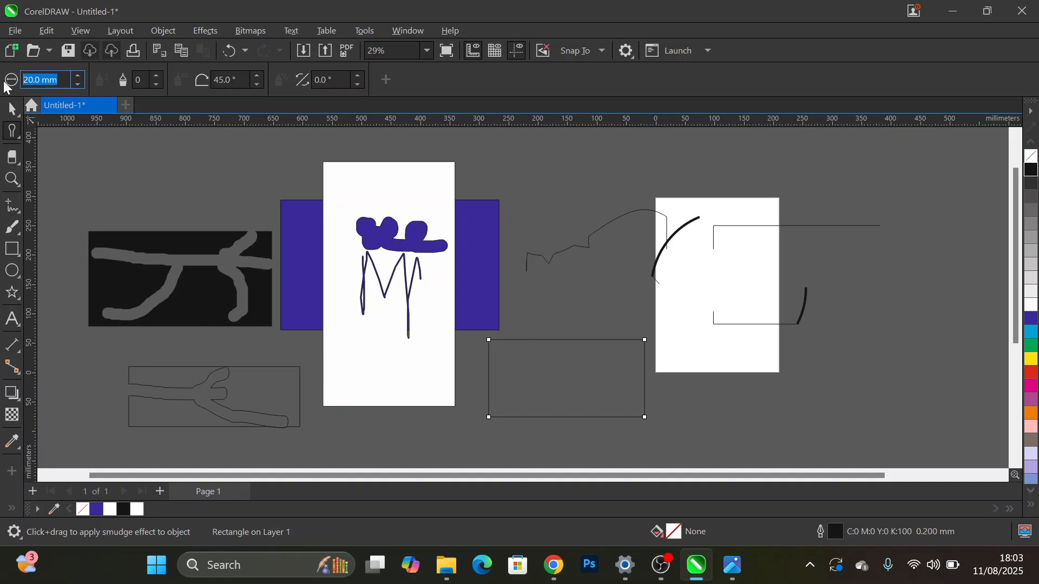
text(2)
key(Return)
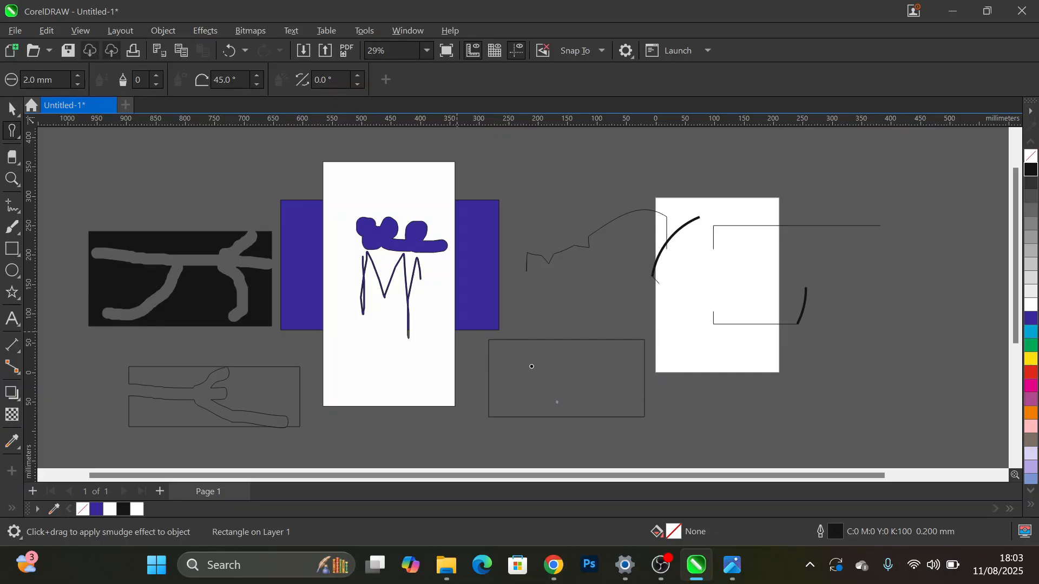
drag(485, 363, 576, 371)
scroll(548, 378, up, 4)
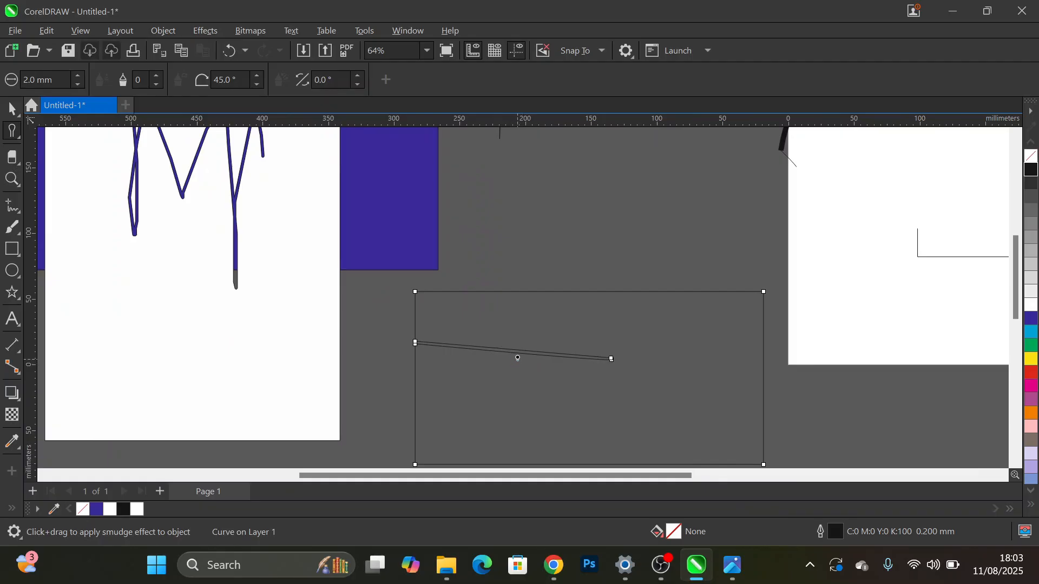
drag(517, 353, 597, 441)
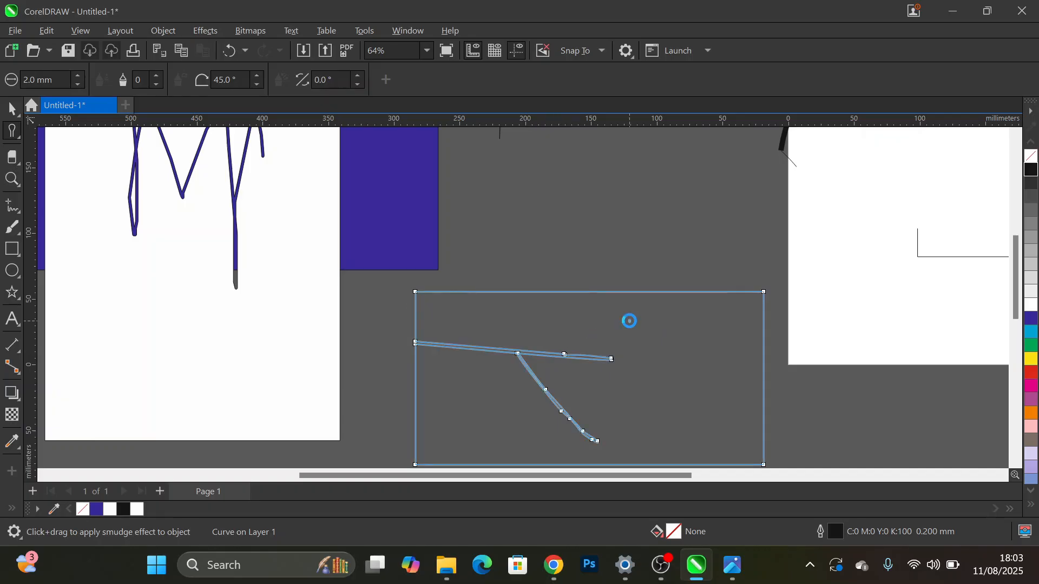
mouse_move(570, 355)
mouse_down()
mouse_move(586, 330)
mouse_move(646, 318)
mouse_move(670, 330)
mouse_move(704, 376)
mouse_move(761, 365)
mouse_up()
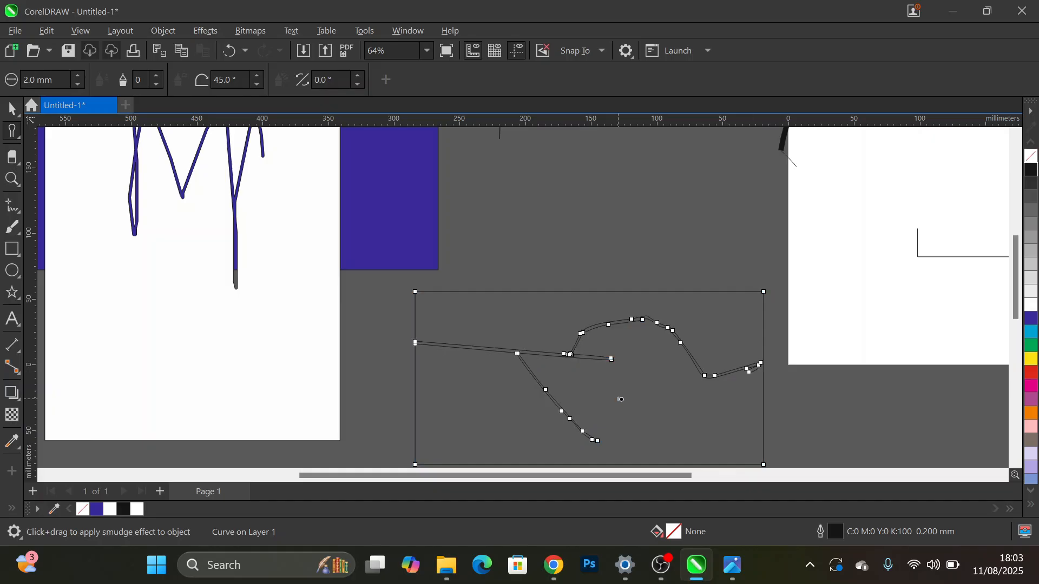
scroll(639, 376, down, 2)
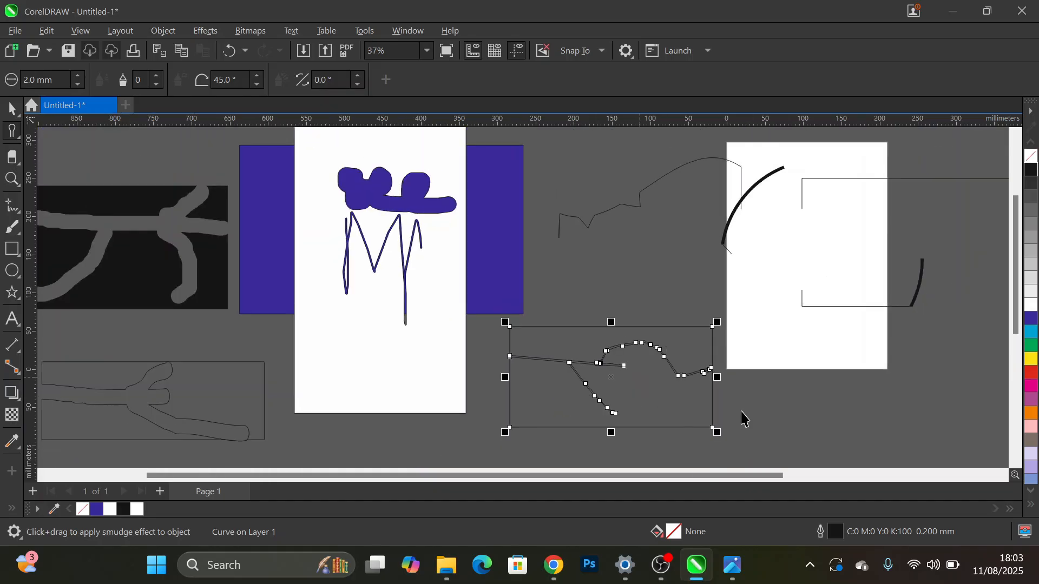
key(space)
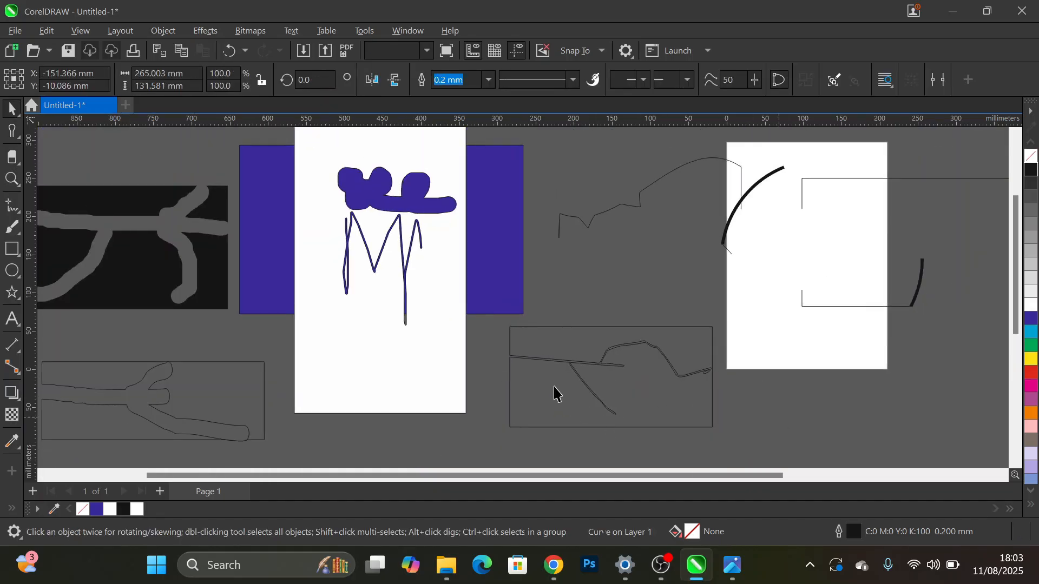
key(Escape)
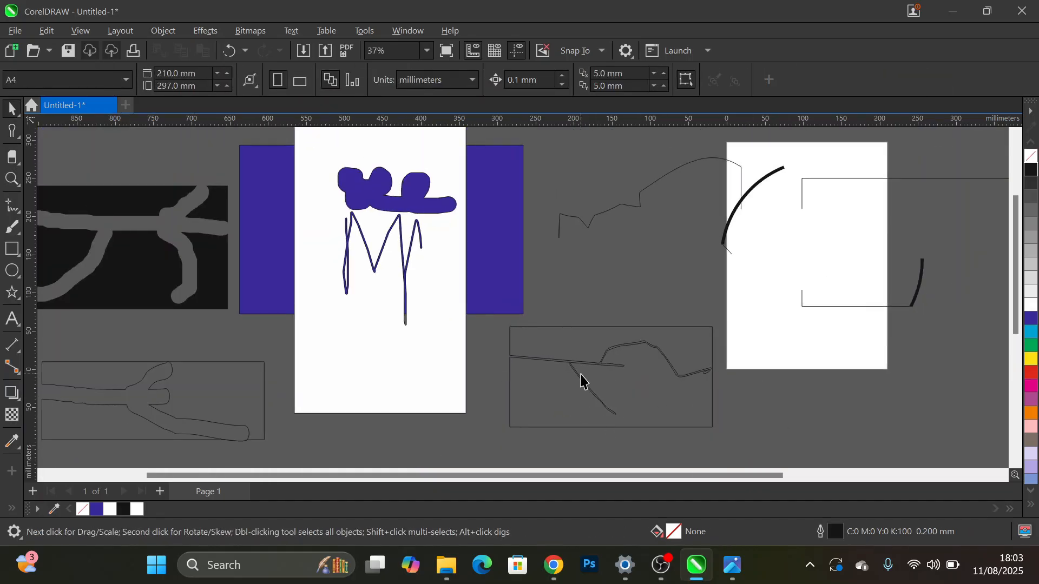
- Try erasing a stroke inside the 2 mm smudged rectangle with the 10 mm Eraser, and try 777 as the nib size
click(19, 163)
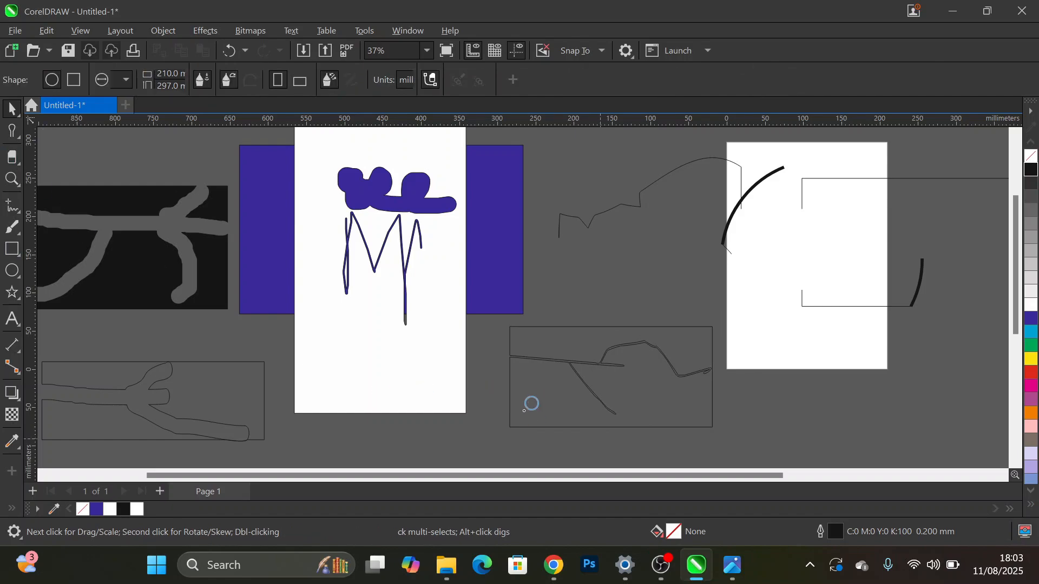
mouse_move(523, 415)
mouse_down()
mouse_move(565, 402)
mouse_move(587, 439)
mouse_up()
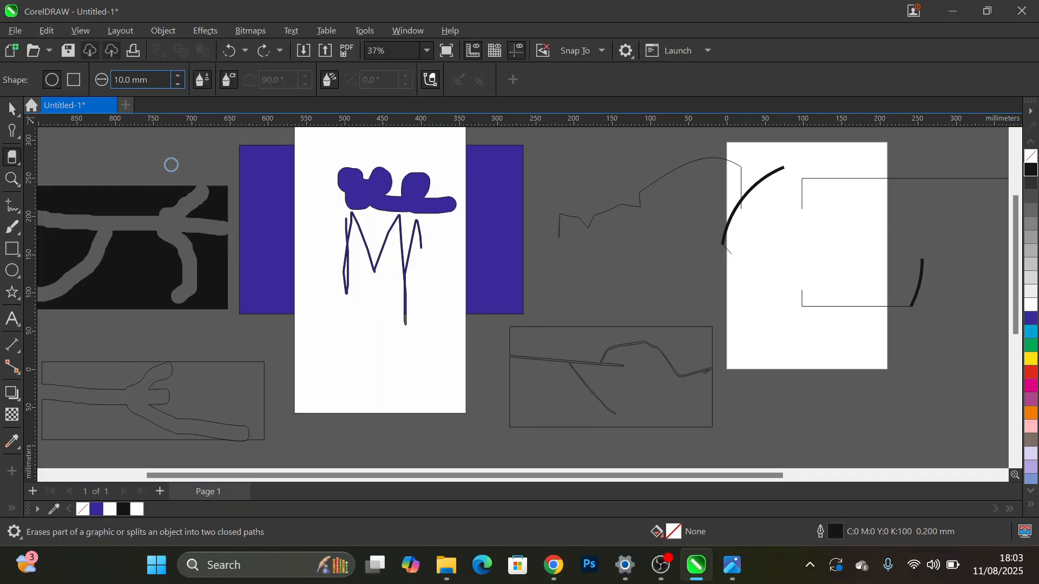
key(shift+Left)
key(shift+Left)
key(shift+Left)
key(shift+Left)
key(shift+Left)
key(shift+Left)
key(shift+Left)
text(777)
key(Return)
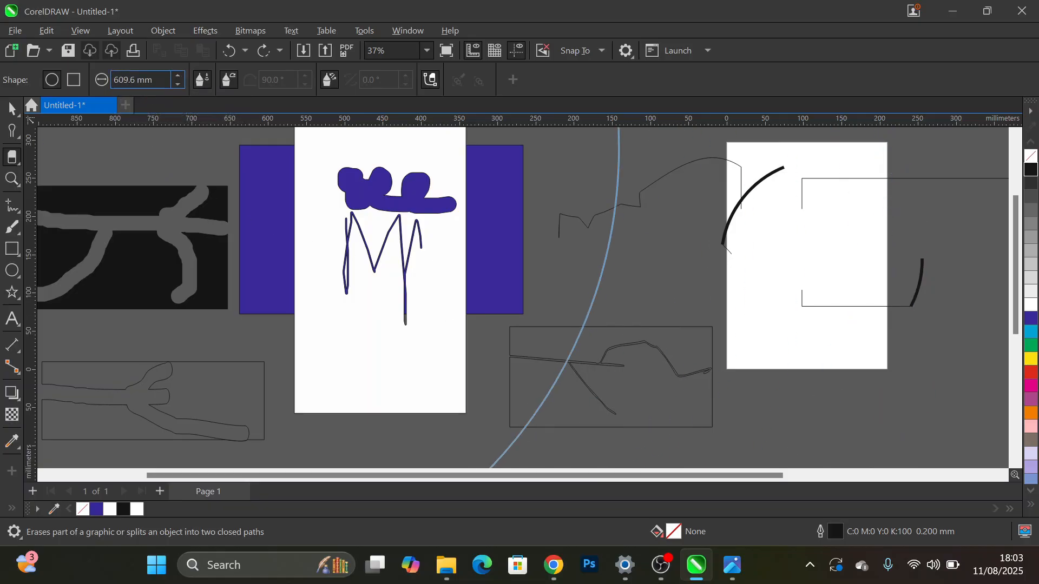
- Set the Eraser nib to 2 mm and erase several winding strokes across the lower half of the smudged rectangle beside the page
drag(154, 80, 123, 81)
text(2)
key(Return)
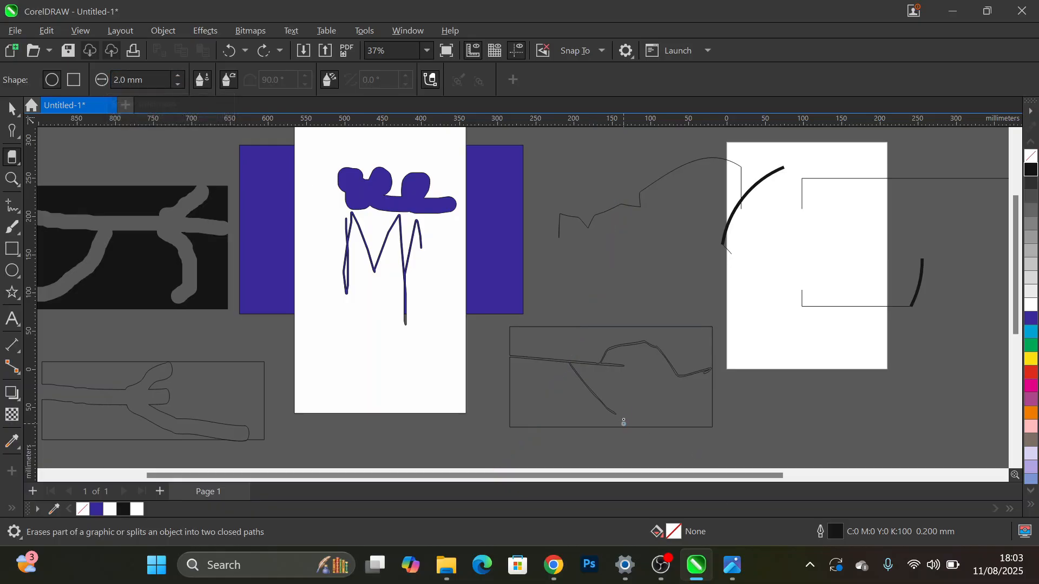
mouse_move(678, 396)
mouse_down()
mouse_move(653, 397)
mouse_move(653, 410)
mouse_move(612, 390)
mouse_up()
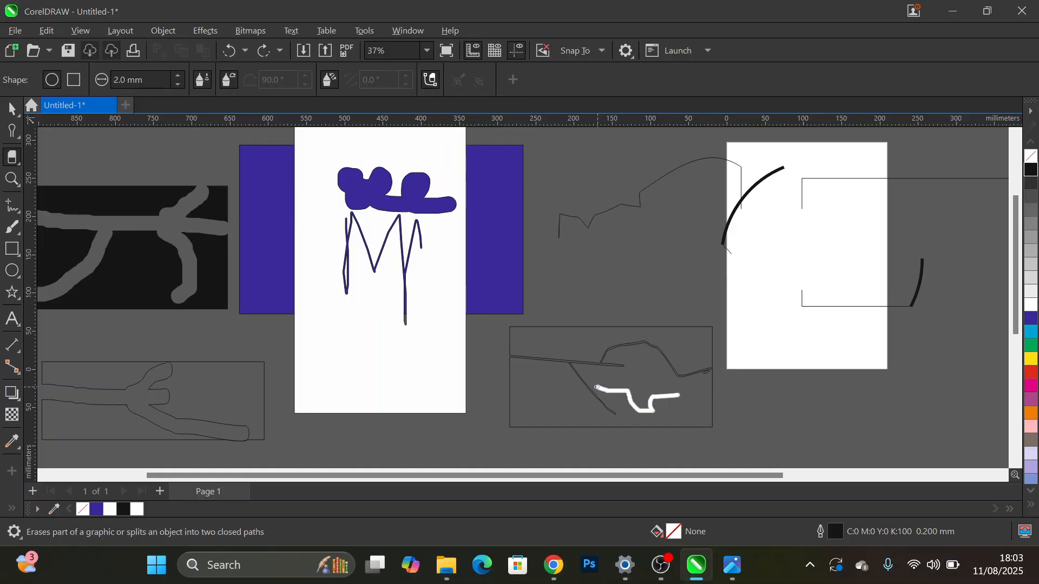
drag(588, 387, 588, 387)
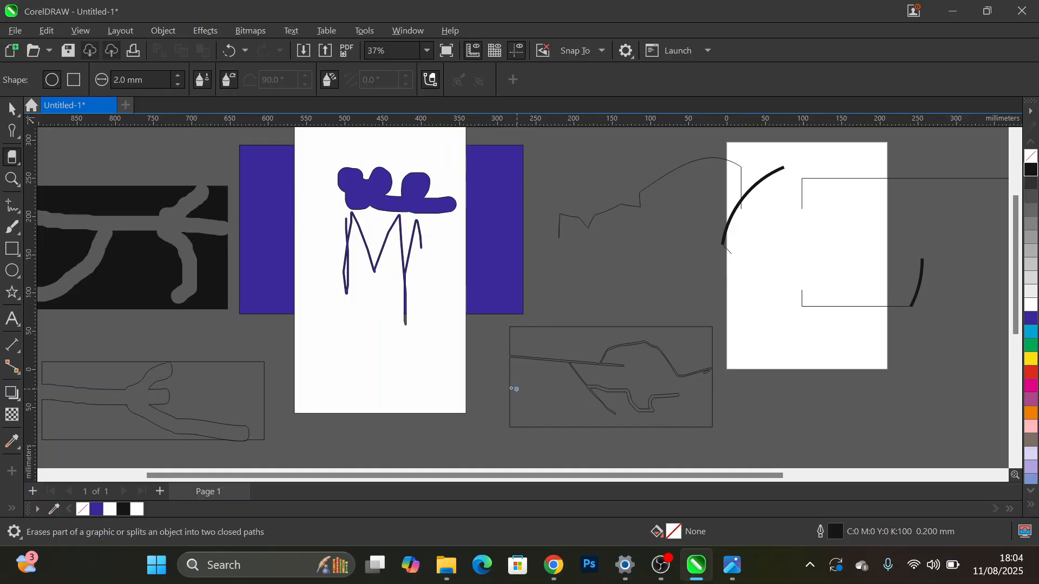
drag(513, 383, 542, 383)
mouse_move(578, 377)
mouse_down()
mouse_move(550, 405)
mouse_move(560, 419)
mouse_move(690, 421)
mouse_up()
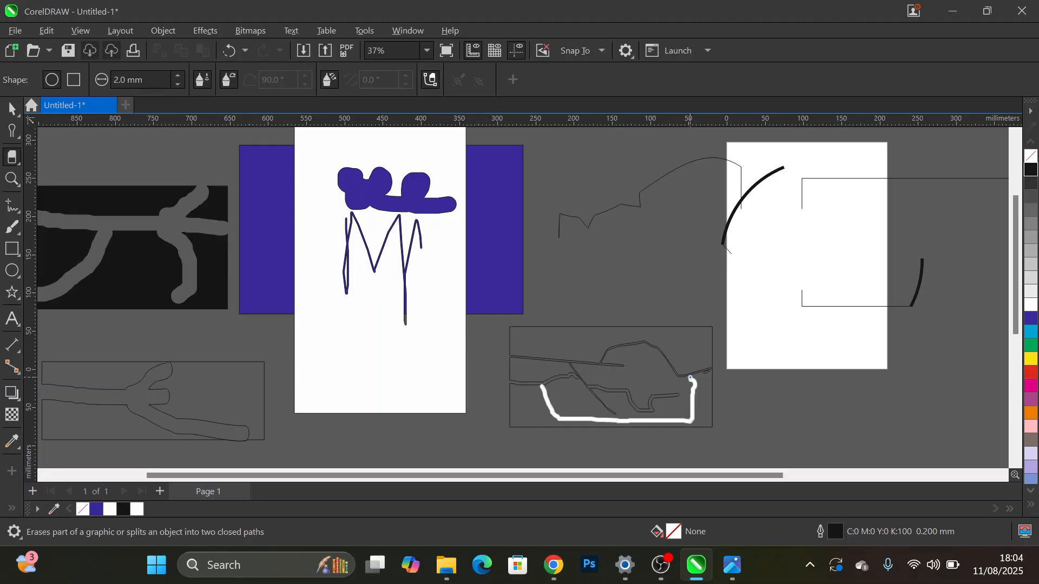
drag(690, 379, 690, 379)
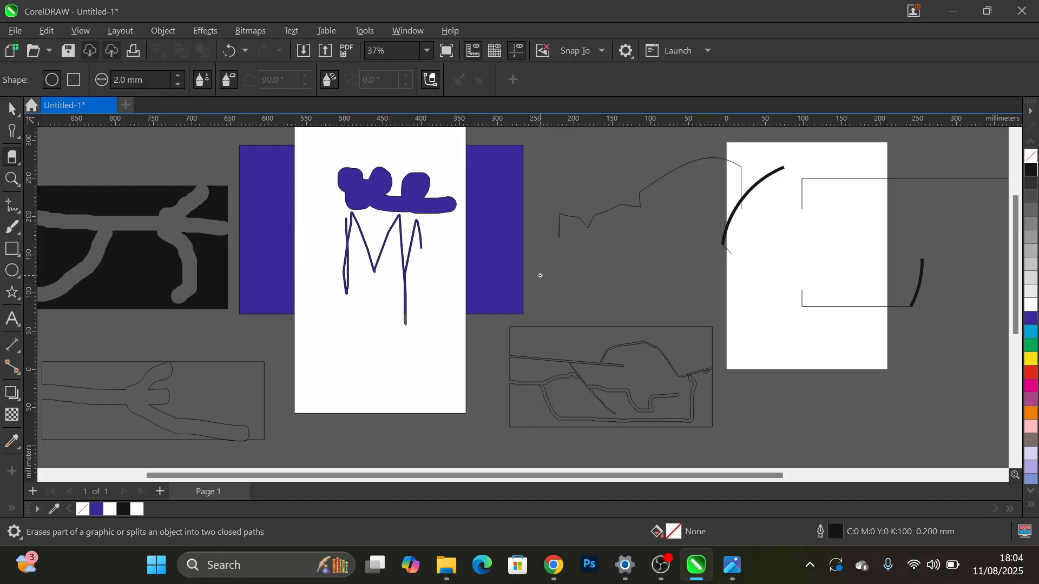
- Examine the drawing with the Zoom tool, zooming in and out around the tall white rectangle
scroll(540, 275, down, 5)
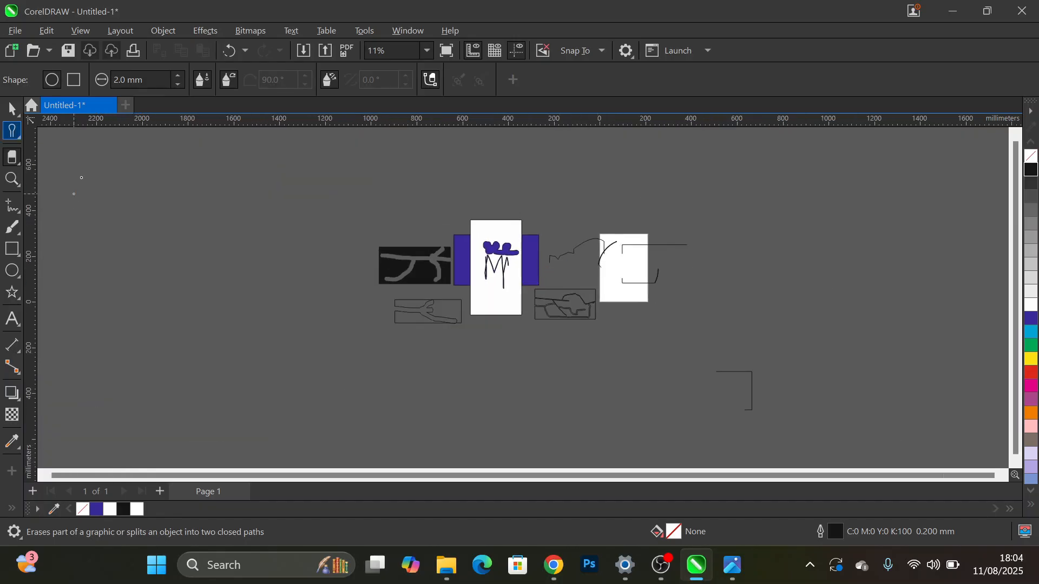
click(12, 131)
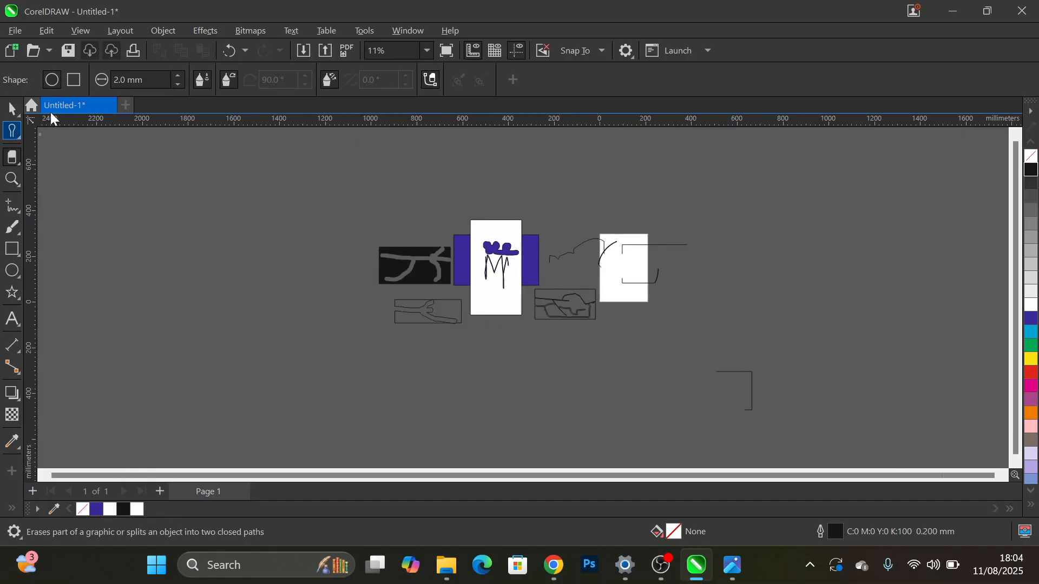
click(12, 180)
click(506, 270)
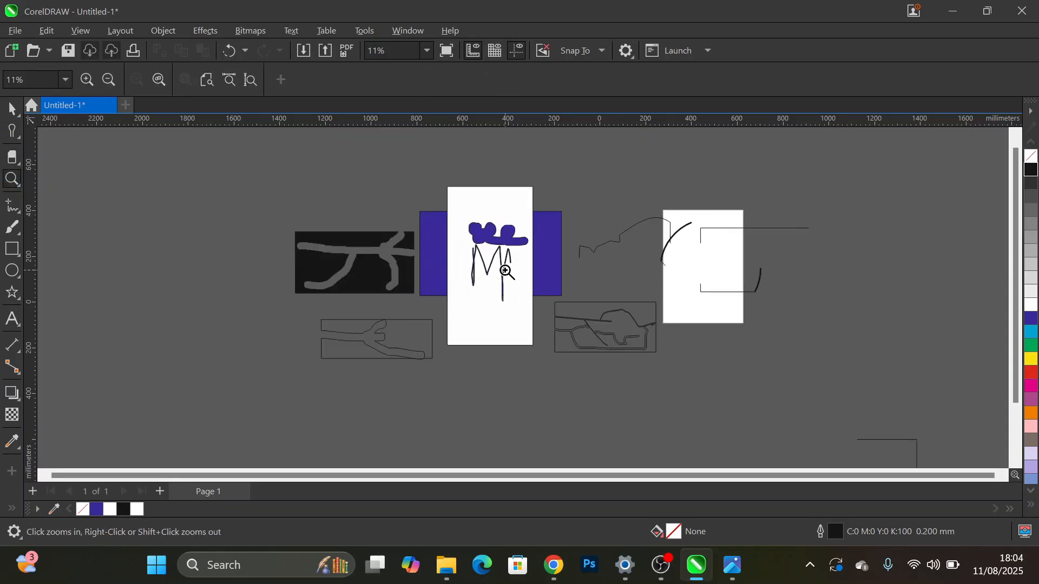
scroll(505, 270, up, 3)
scroll(507, 247, down, 6)
click(505, 247)
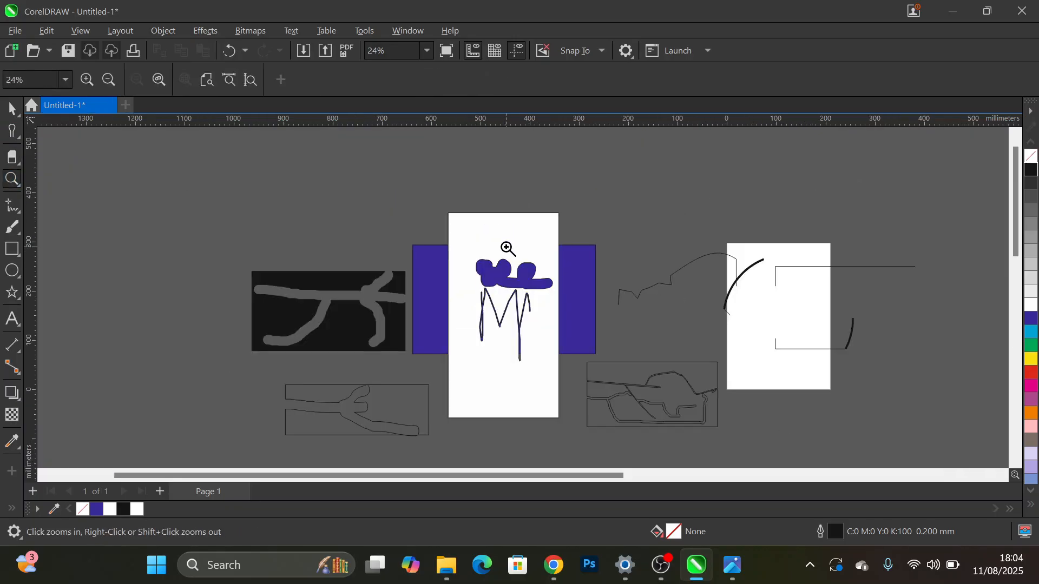
click(507, 248)
click(506, 246)
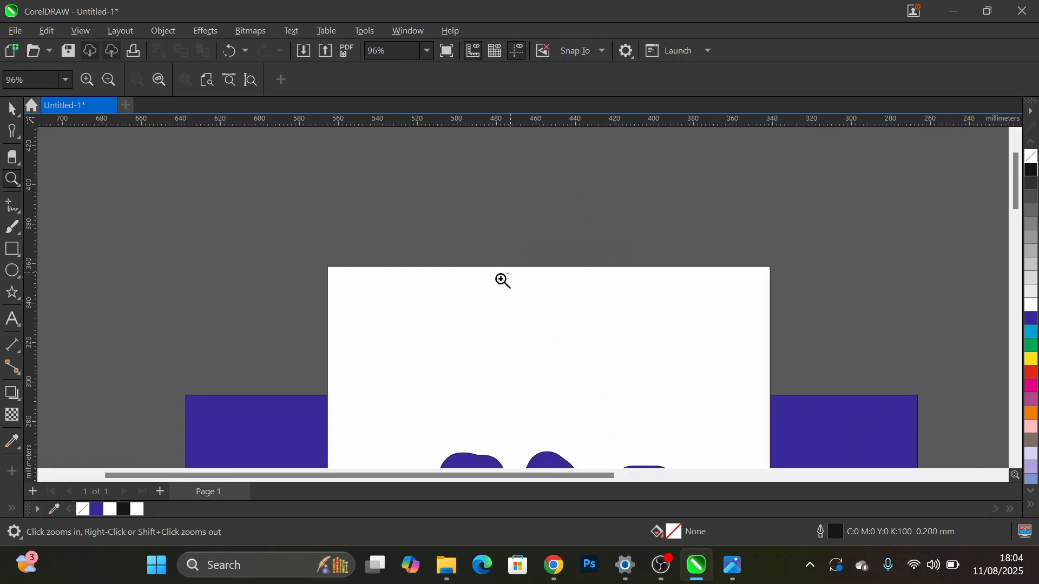
right_click(503, 280)
right_click(503, 280)
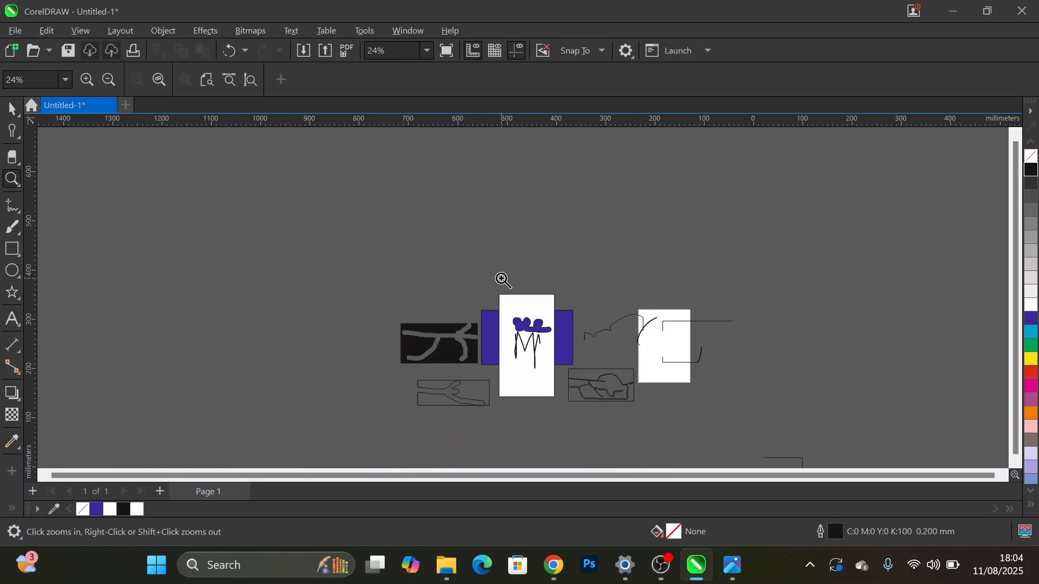
click(544, 357)
shift+click(500, 306)
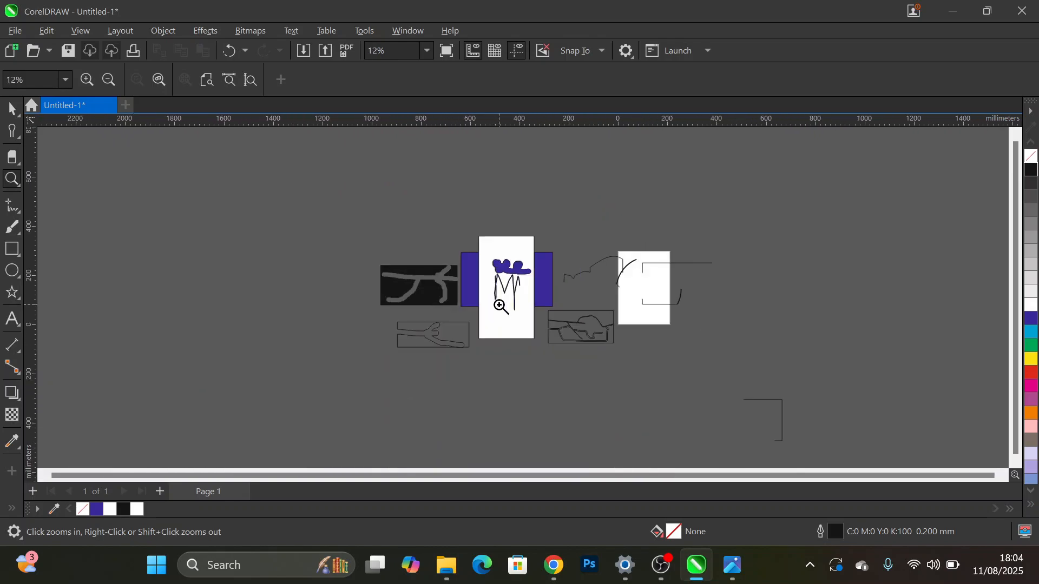
scroll(499, 306, up, 3)
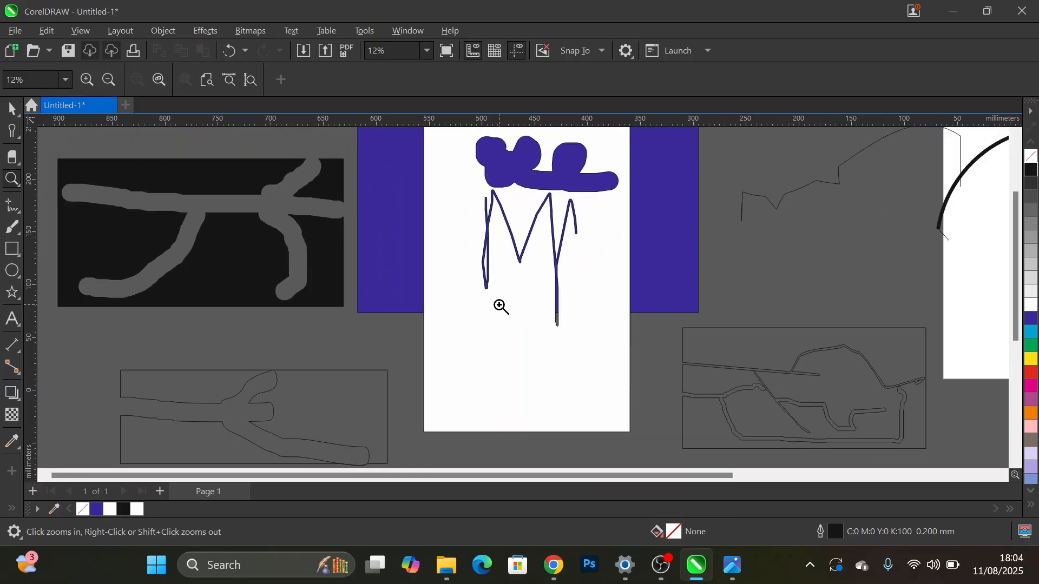
scroll(499, 305, down, 3)
scroll(500, 305, up, 2)
scroll(499, 306, up, 3)
scroll(572, 283, down, 3)
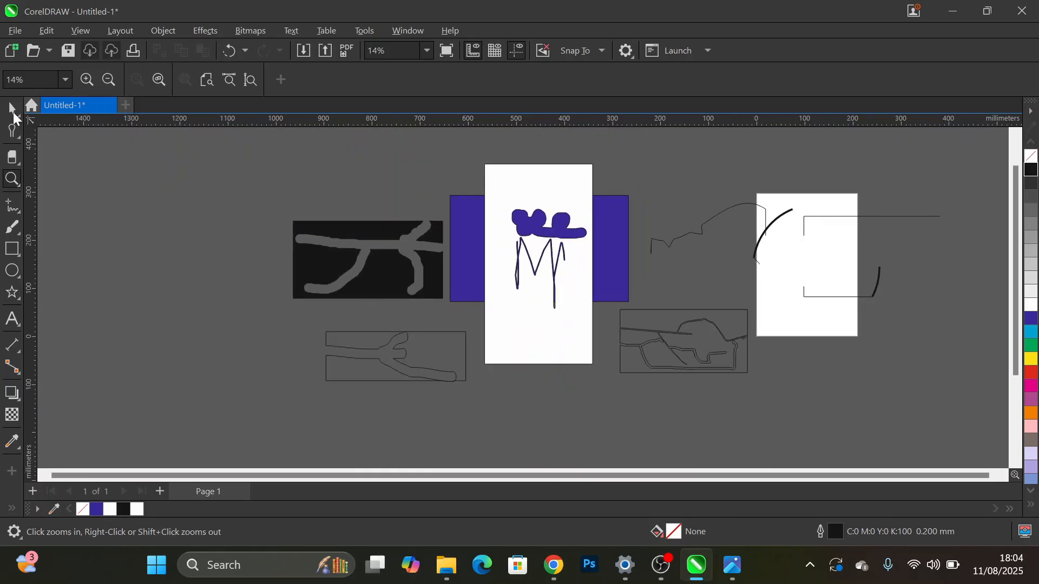
- Select all the demonstration shapes on and around the page with the Pick tool
click(12, 111)
scroll(498, 311, down, 2)
scroll(482, 297, down, 2)
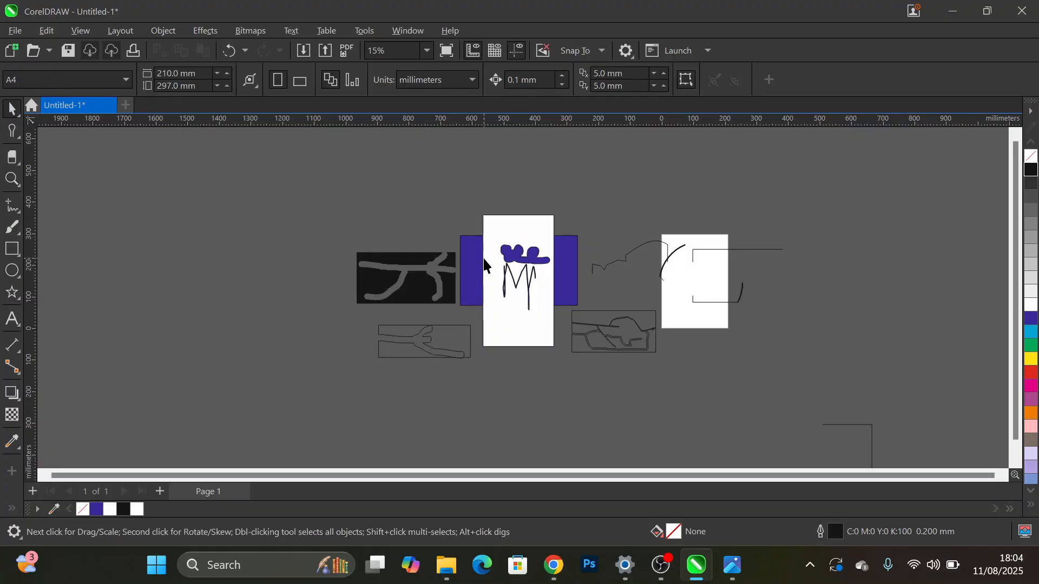
drag(279, 175, 891, 437)
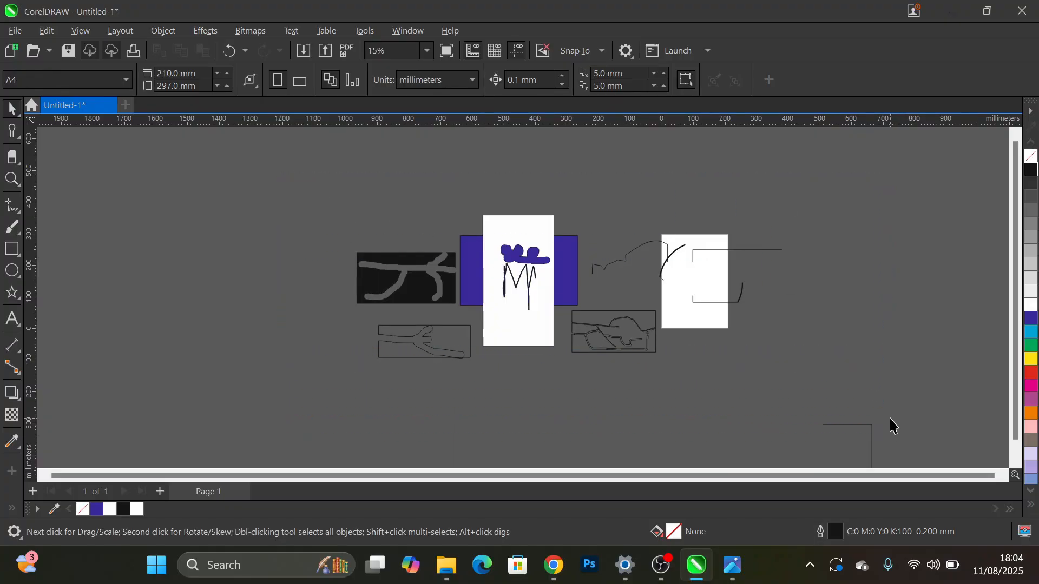